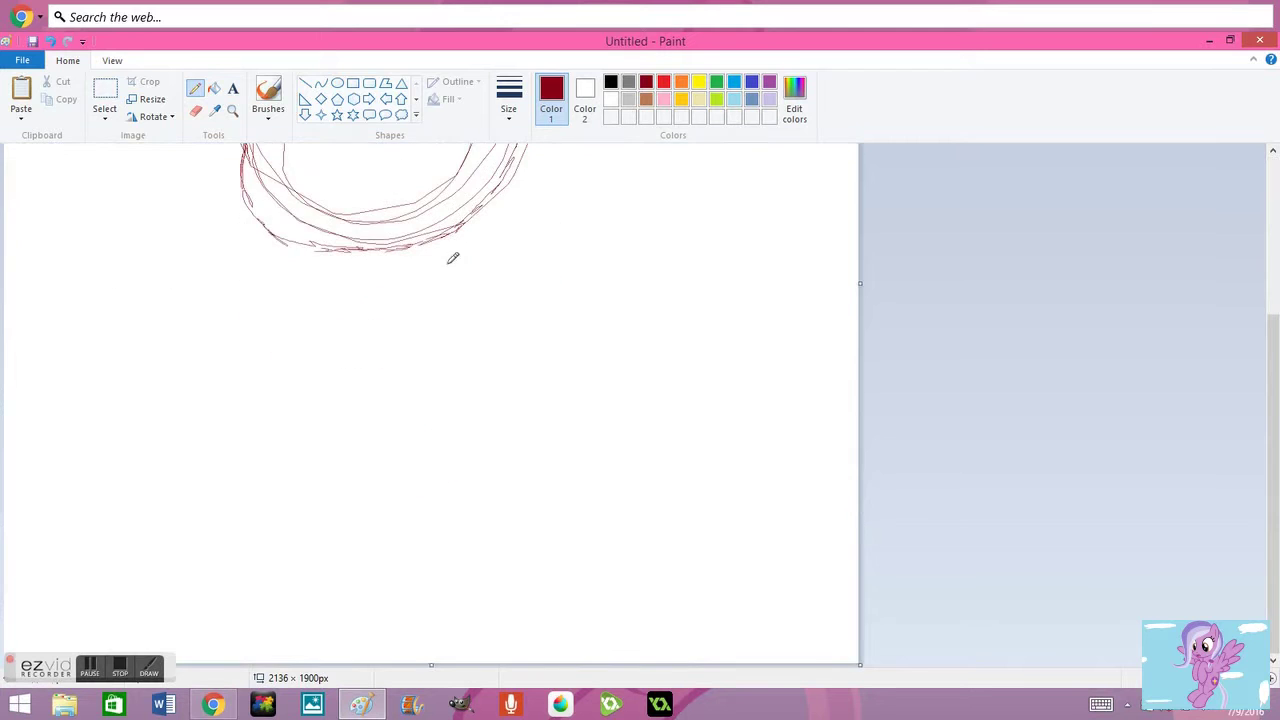
Sketch the pony's head in dark red over the guide circles, adding the ear, eyes, muzzle, smile and long mane.
left_click(480, 423)
right_click(265, 222)
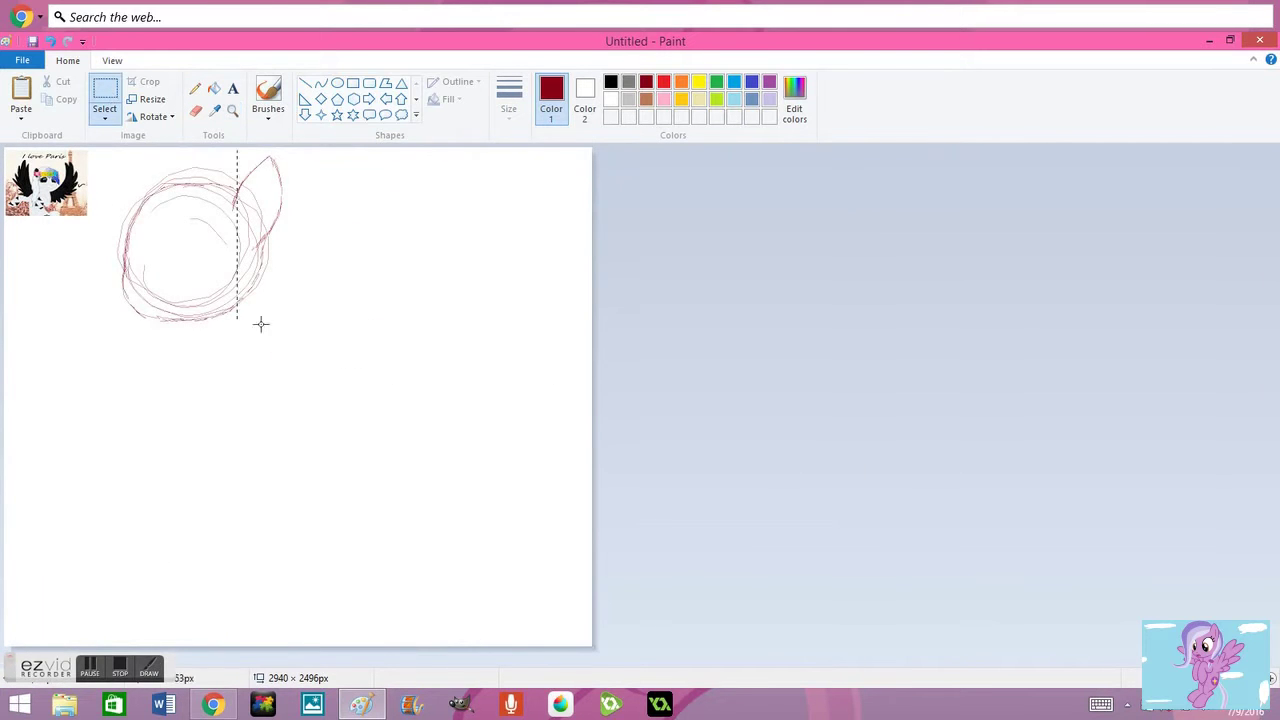
scroll(315, 232, "up", 1)
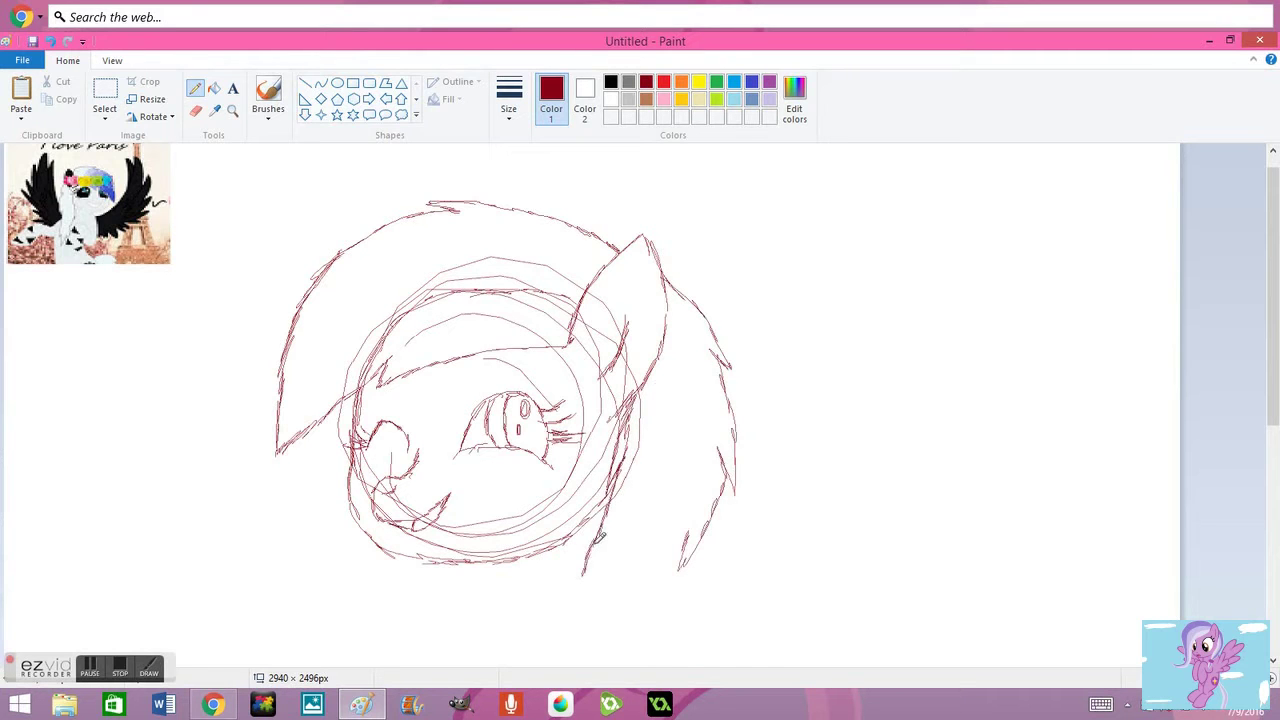
scroll(640, 560, "down", 3)
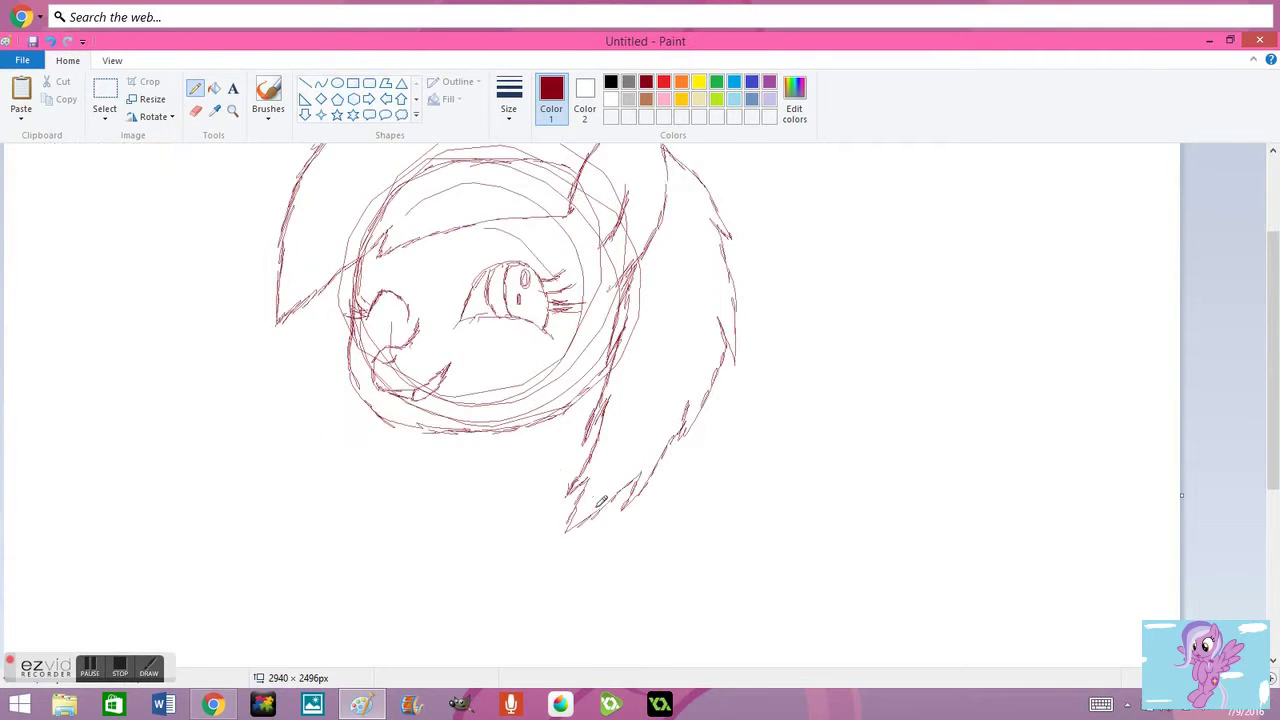
Sketch the pony's neck, body and legs below the head, and start a small feathered wing on its side.
scroll(567, 460, "down", 6)
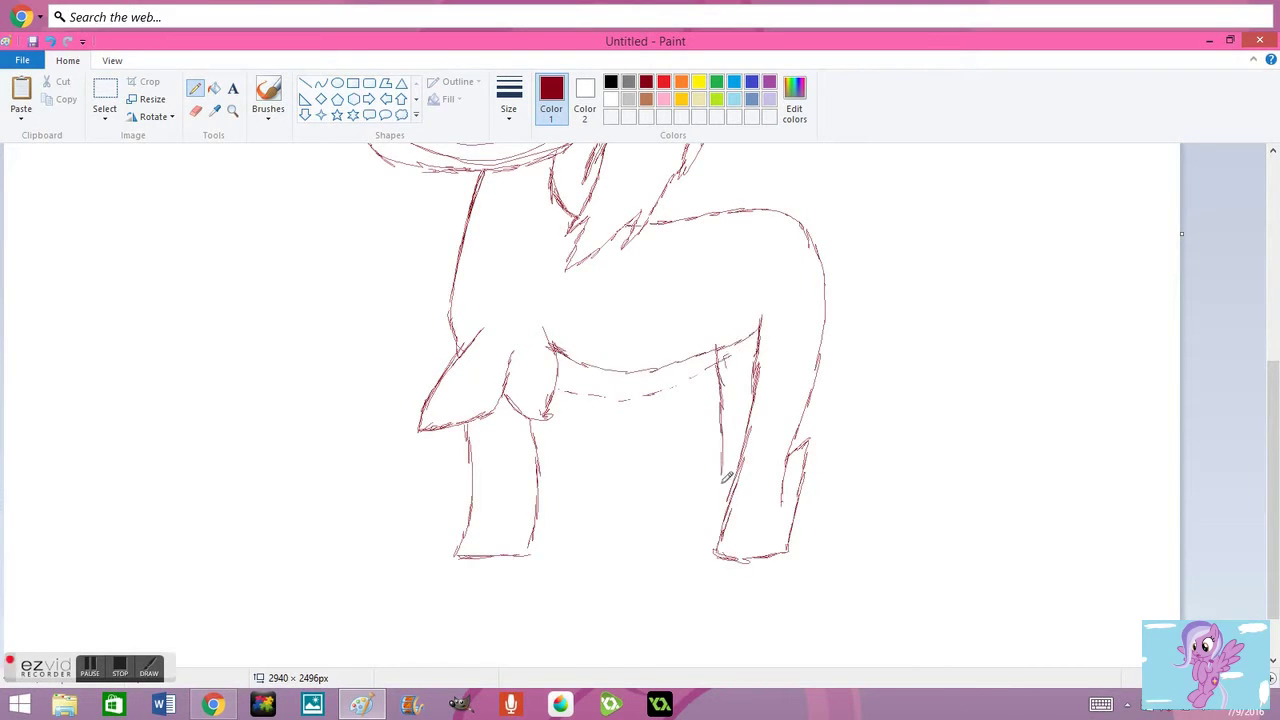
scroll(728, 455, "up", 3)
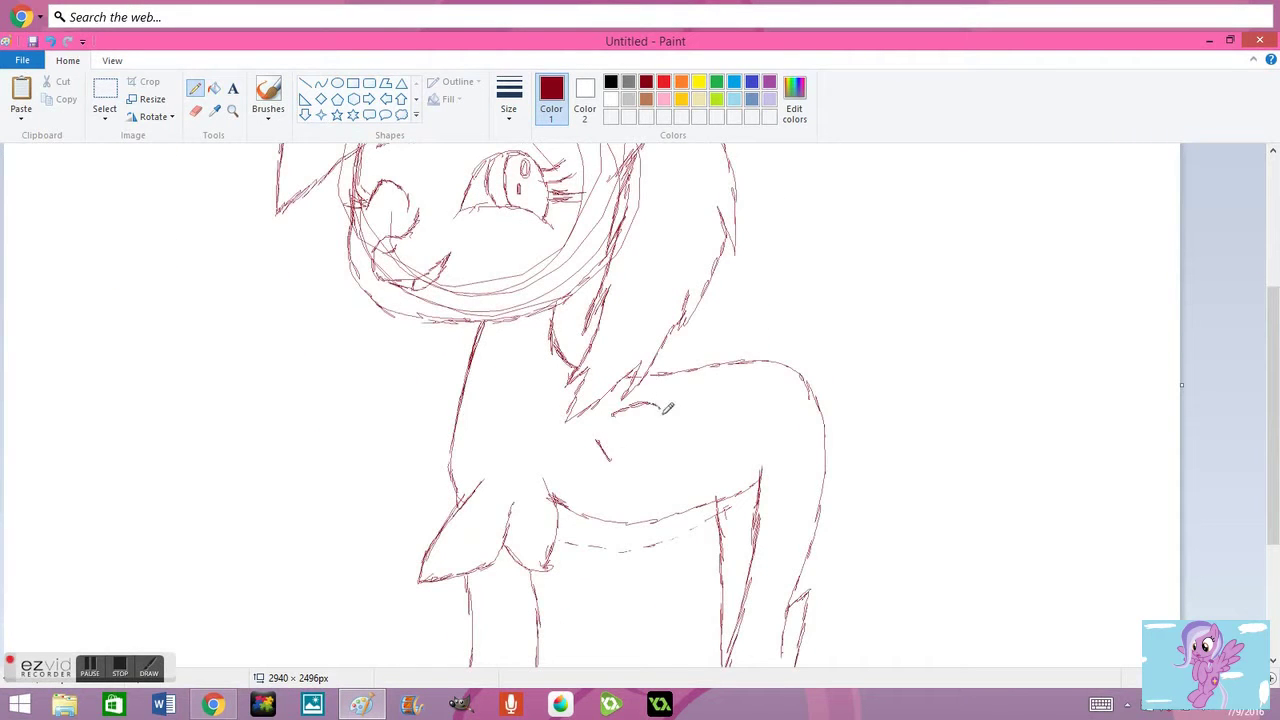
scroll(632, 470, "up", 3)
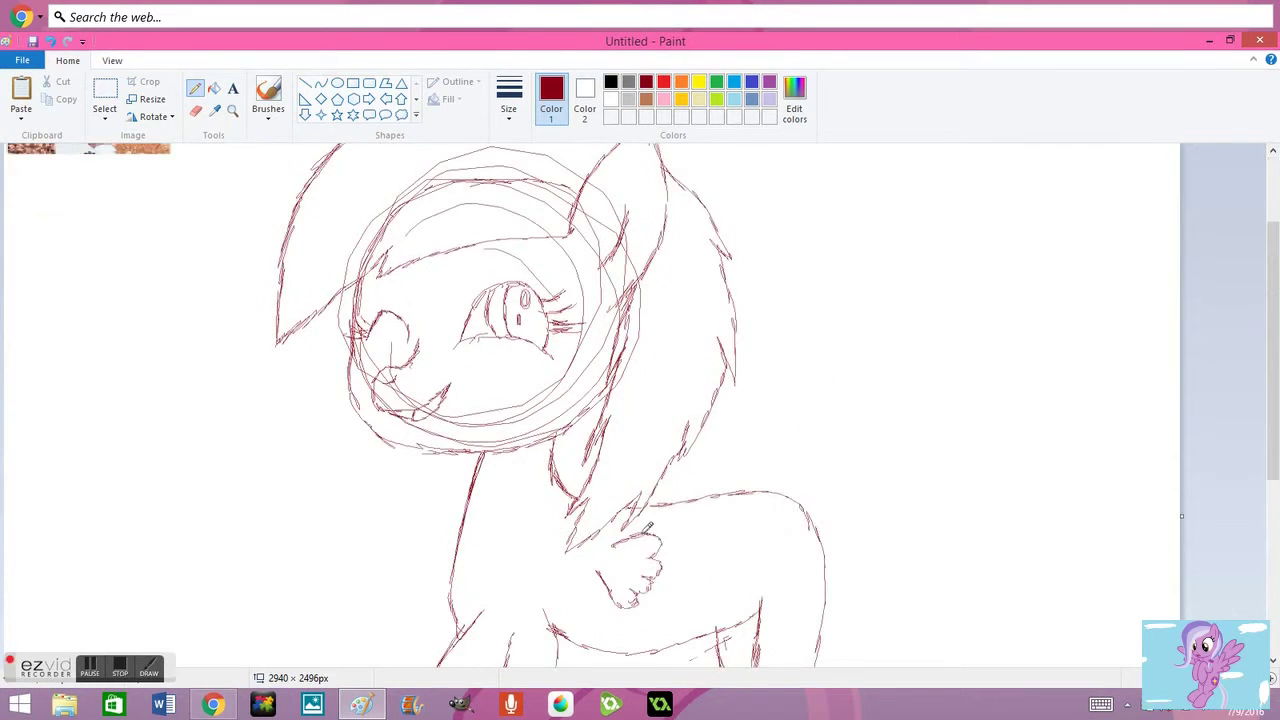
Check the reference pony in the Chrome video, and back in Paint sketch the long tail and the paw-print mark on the flank.
left_click(213, 705)
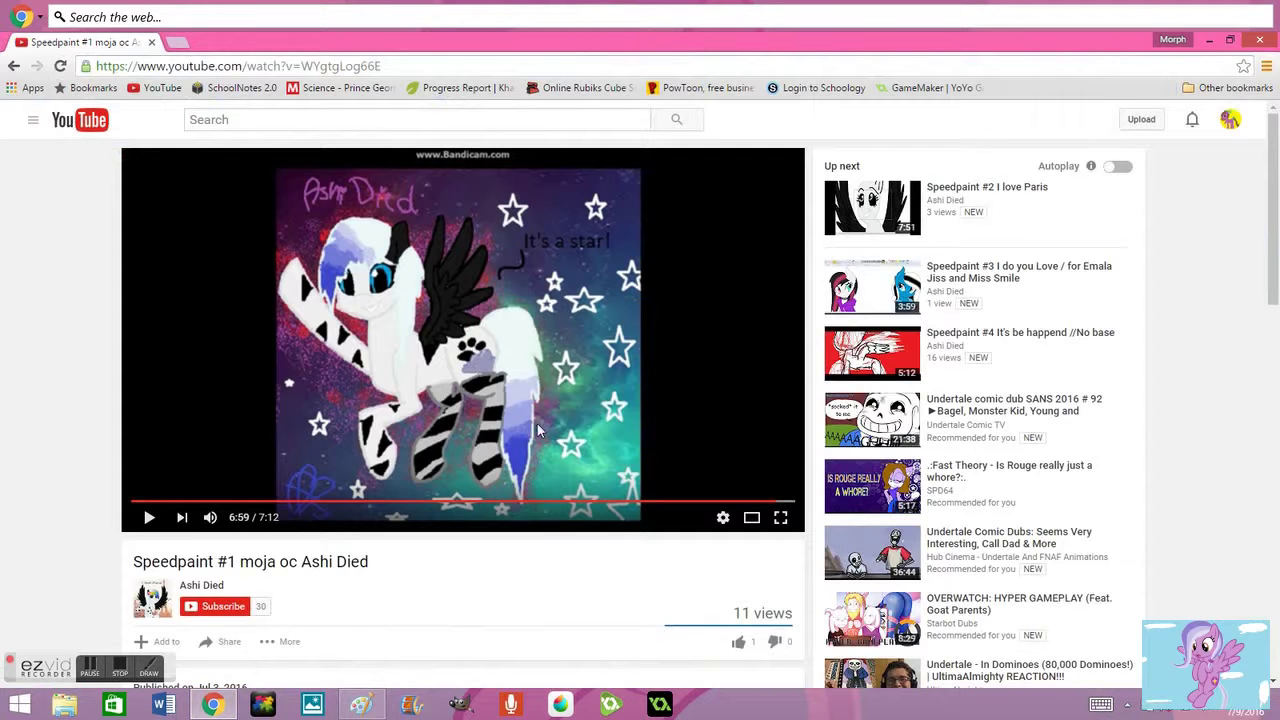
left_click(361, 705)
scroll(810, 257, "down", 5)
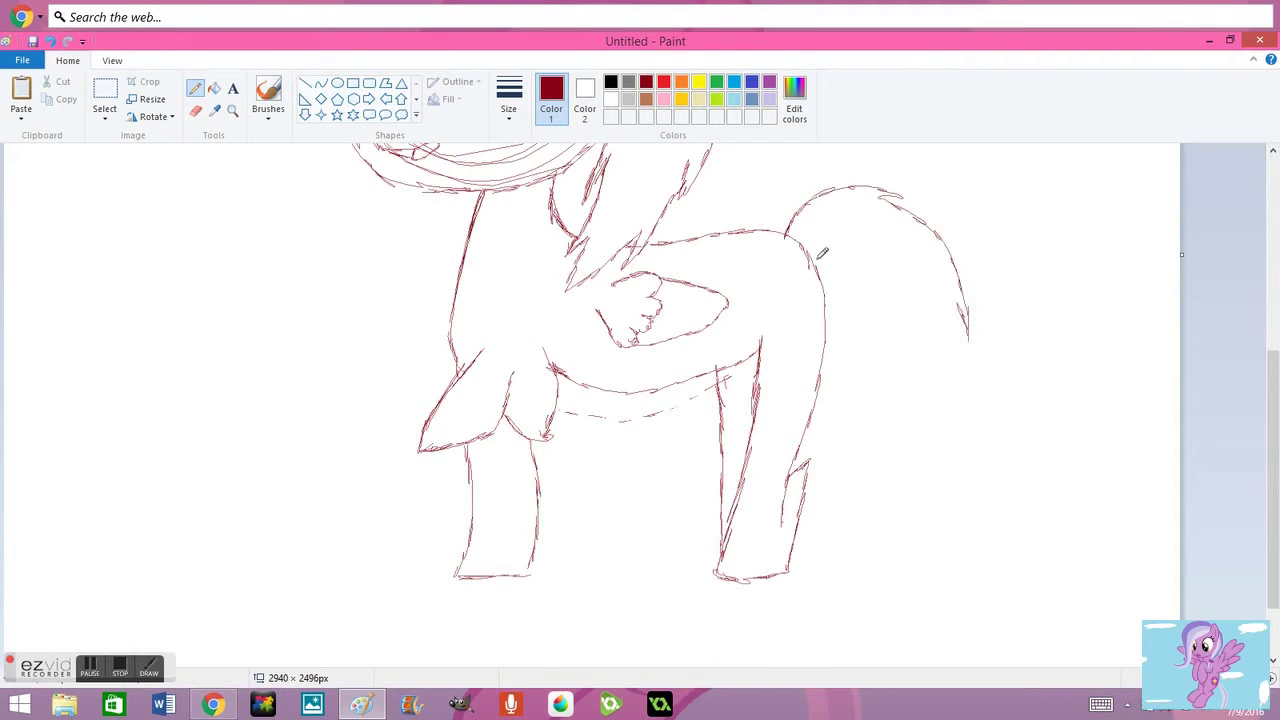
left_click_drag(983, 492, 983, 517)
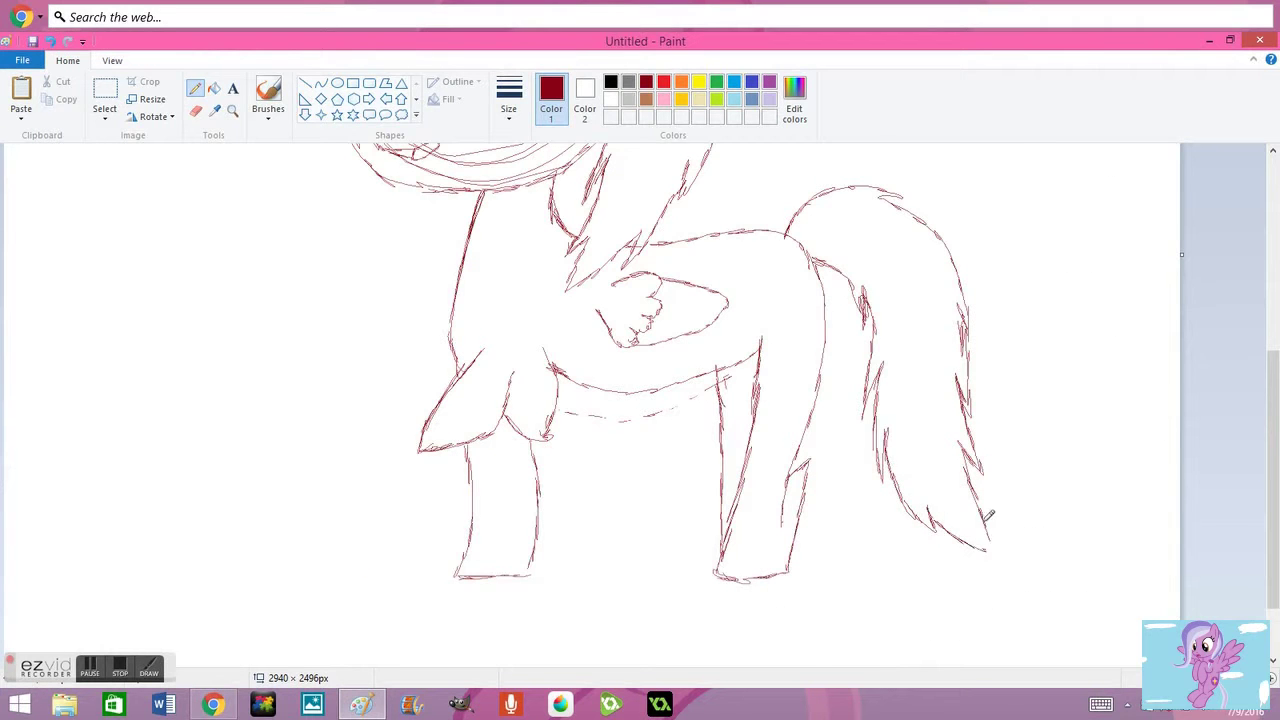
scroll(988, 515, "up", 6)
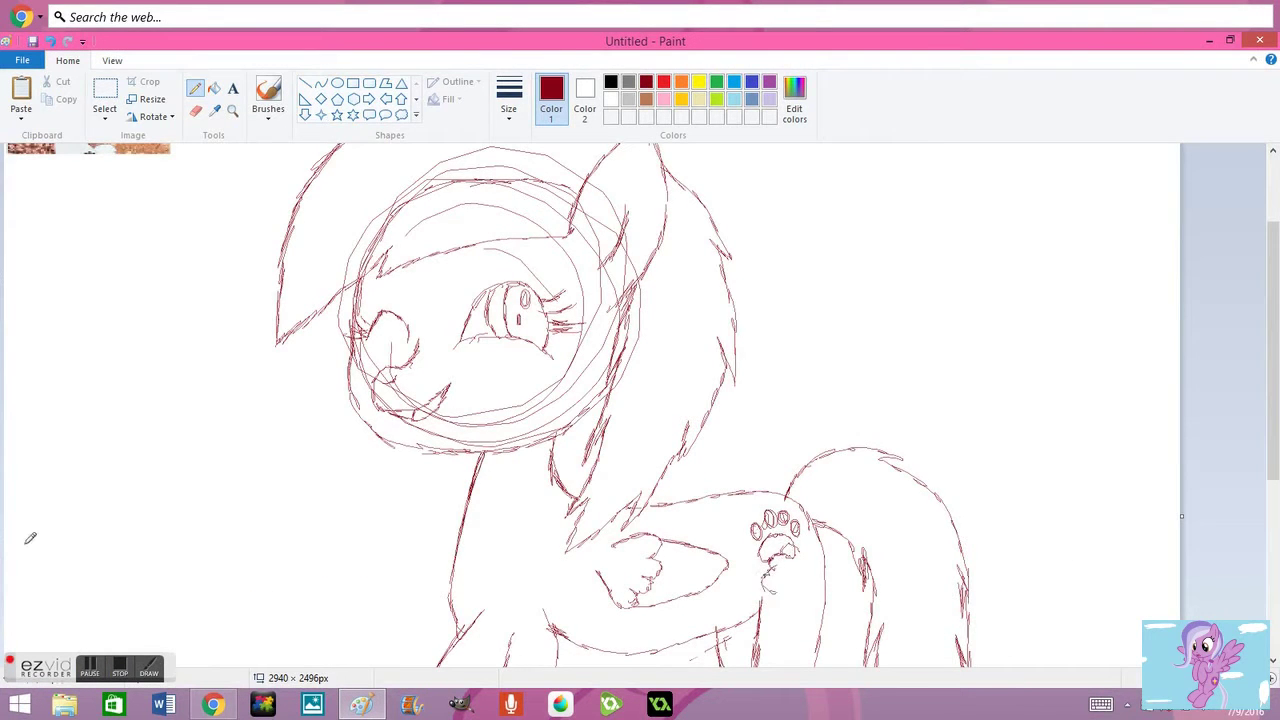
left_click_drag(770, 588, 802, 583)
Sample dark blue, lavender, near-white and pale blue from the reference picture and draw an oval swatch outline in each beside it.
scroll(824, 548, "up", 3)
left_click(214, 110)
scroll(400, 400, "up", 2)
scroll(400, 400, "up", 3)
left_click(440, 365)
left_click(337, 83)
mouse_move(742, 166)
left_mouse_down()
mouse_move(776, 204)
mouse_move(797, 377)
left_mouse_up()
left_click(214, 110)
left_click(360, 290)
left_click(214, 110)
left_click(360, 420)
left_click(214, 110)
left_click(330, 280)
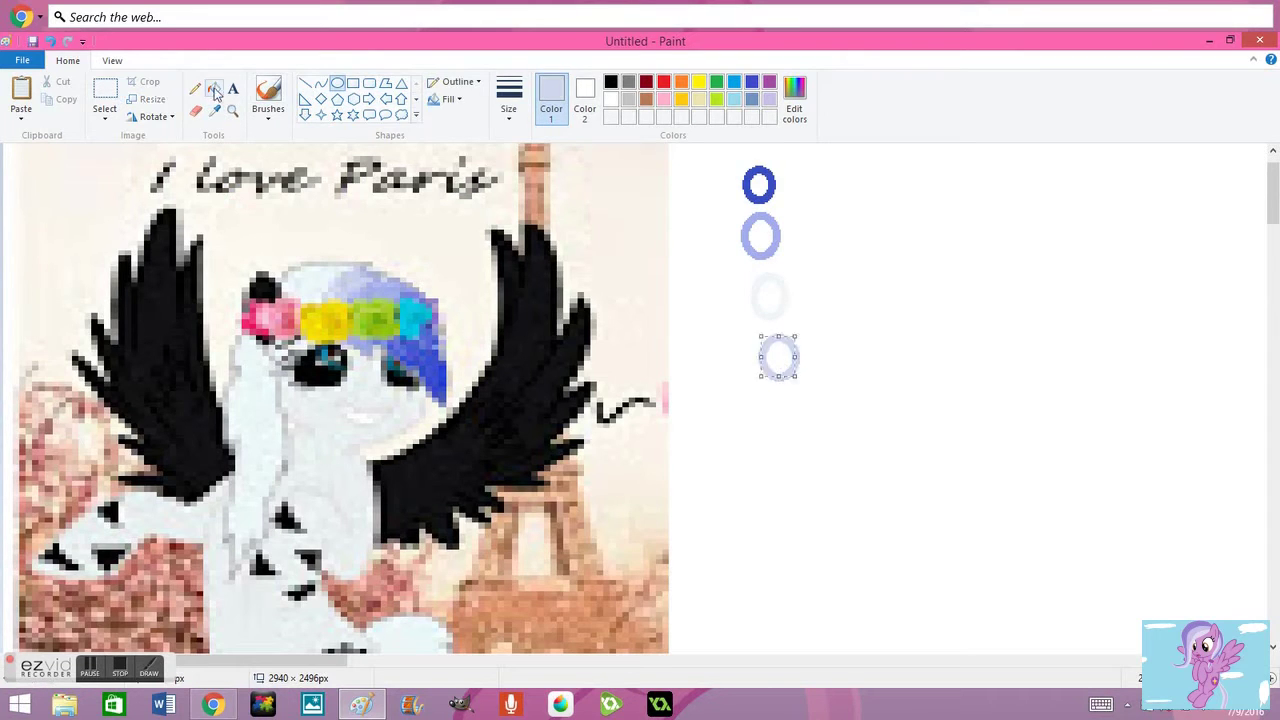
Fill the outlined oval swatches with their own matching colours.
left_click(214, 90)
left_click(778, 357)
left_click(214, 110)
left_click(760, 218)
left_click(760, 236)
left_click(214, 110)
left_click(758, 170)
left_click(758, 185)
Sample the wing's black from the reference picture and add a filled black oval below the pale blue swatch.
left_click(214, 110)
left_click(479, 434)
left_click(338, 84)
left_click_drag(760, 395, 797, 433)
left_click(778, 414)
Add a light grey oval swatch below the black one and fill it.
left_click(214, 110)
scroll(778, 400, "down", 2)
left_click(770, 172)
left_click(338, 84)
left_click_drag(763, 330, 797, 372)
left_click(214, 90)
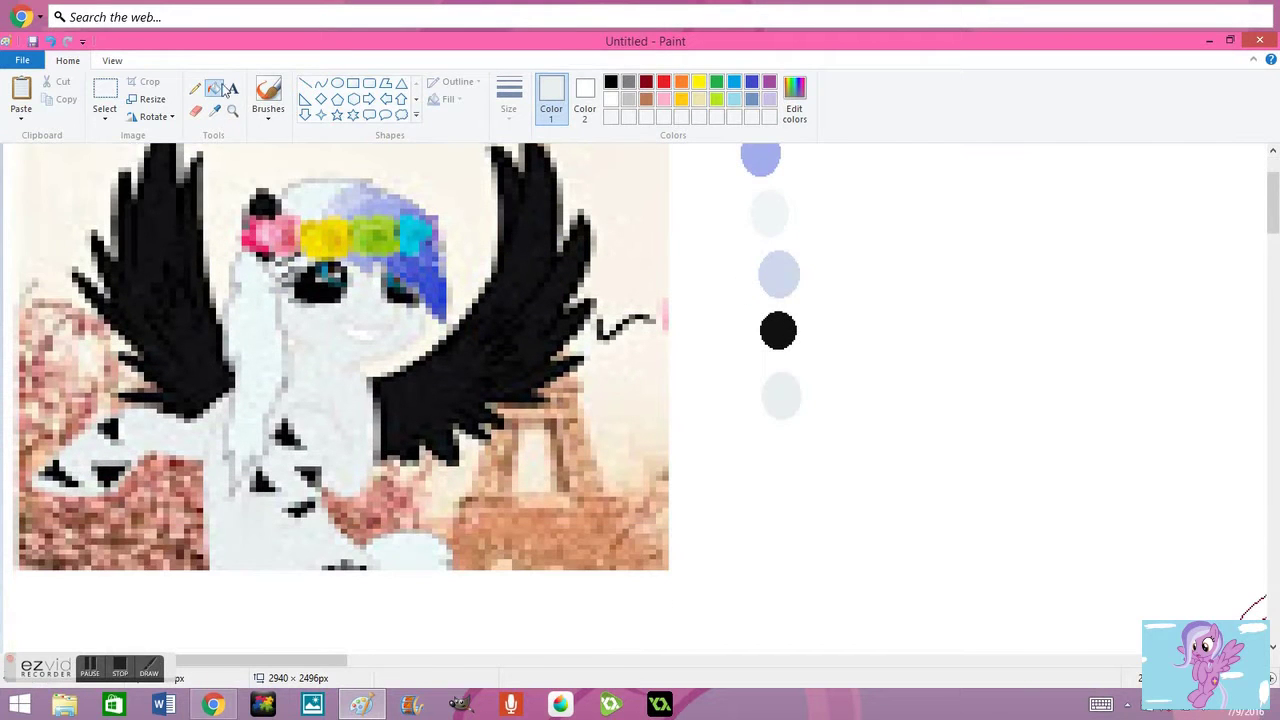
Add filled pale pink and turquoise oval swatches at the end of the colour column.
left_click(338, 84)
mouse_move(768, 432)
left_mouse_down()
mouse_move(800, 478)
mouse_move(805, 544)
left_mouse_up()
left_click(785, 455)
left_click(734, 81)
left_click(338, 84)
left_click(214, 90)
left_click(786, 518)
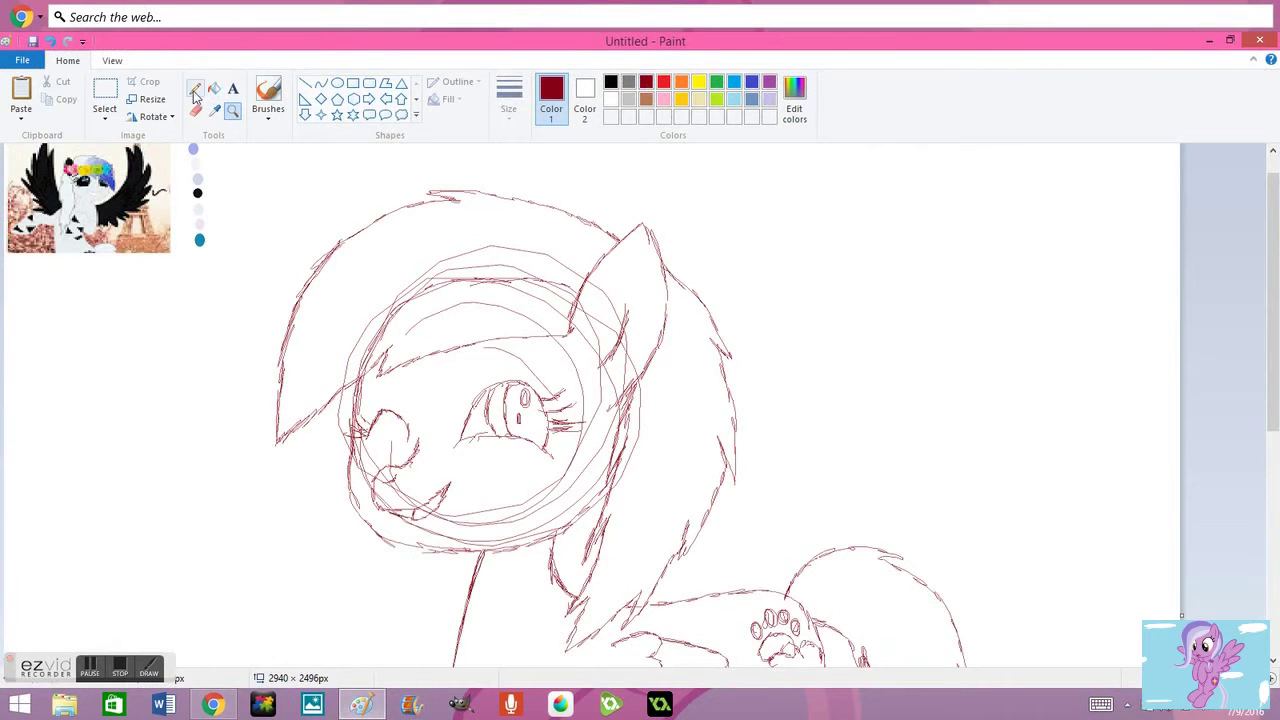
Erase the smooth hairline across the forehead and redraw it as a jagged fringe with the Pencil.
left_click(195, 110)
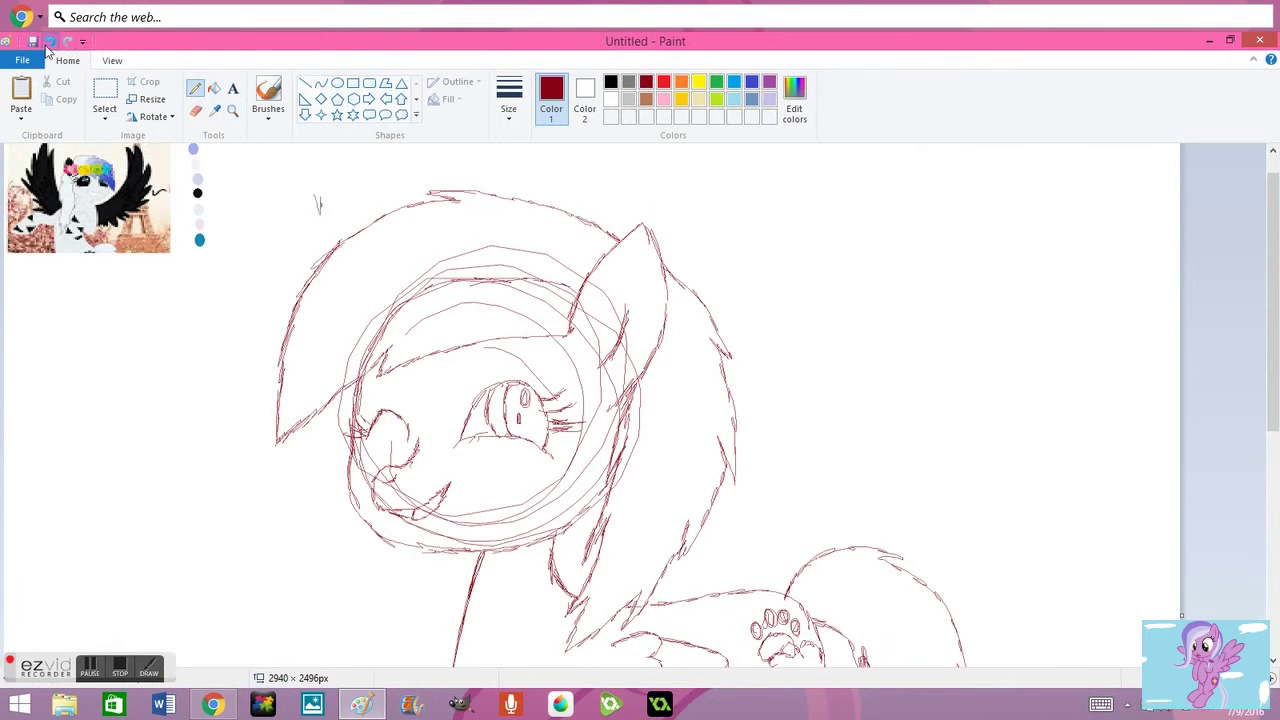
scroll(422, 419, "up", 1)
left_click_drag(361, 322, 400, 312)
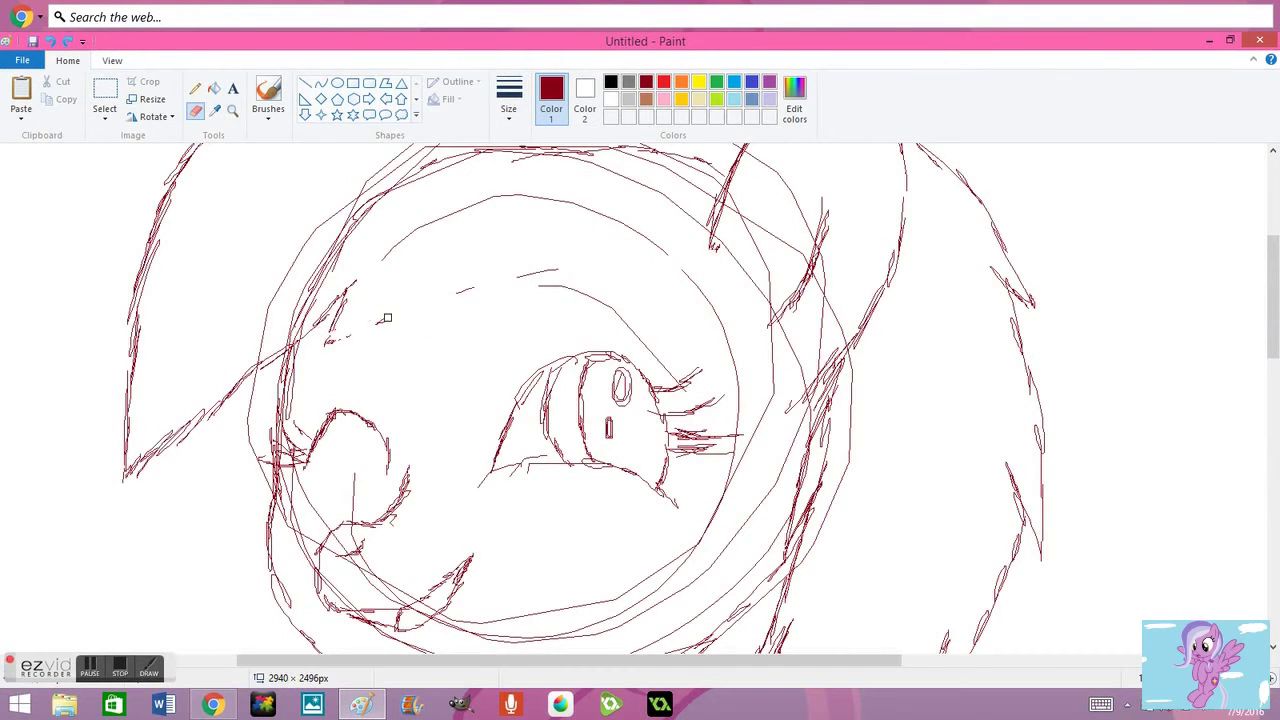
left_click_drag(400, 312, 383, 319)
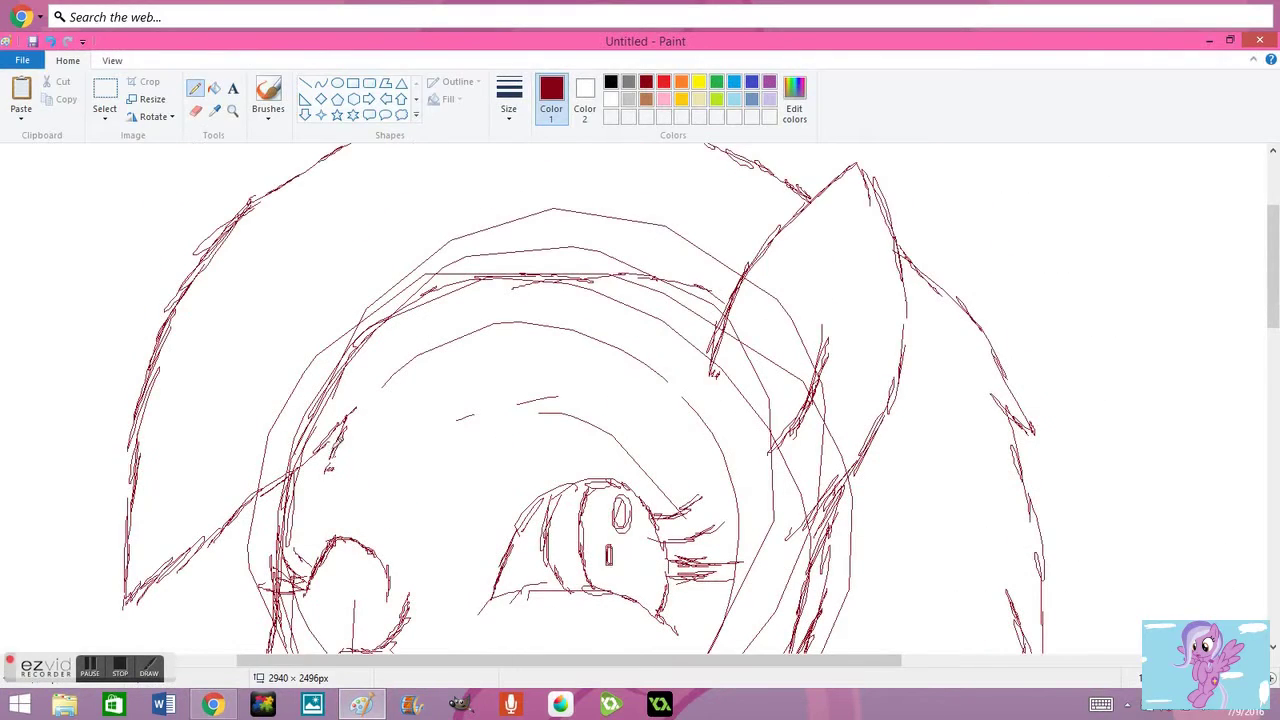
mouse_move(468, 367)
left_mouse_down()
mouse_move(525, 364)
mouse_move(558, 399)
mouse_move(714, 360)
left_mouse_up()
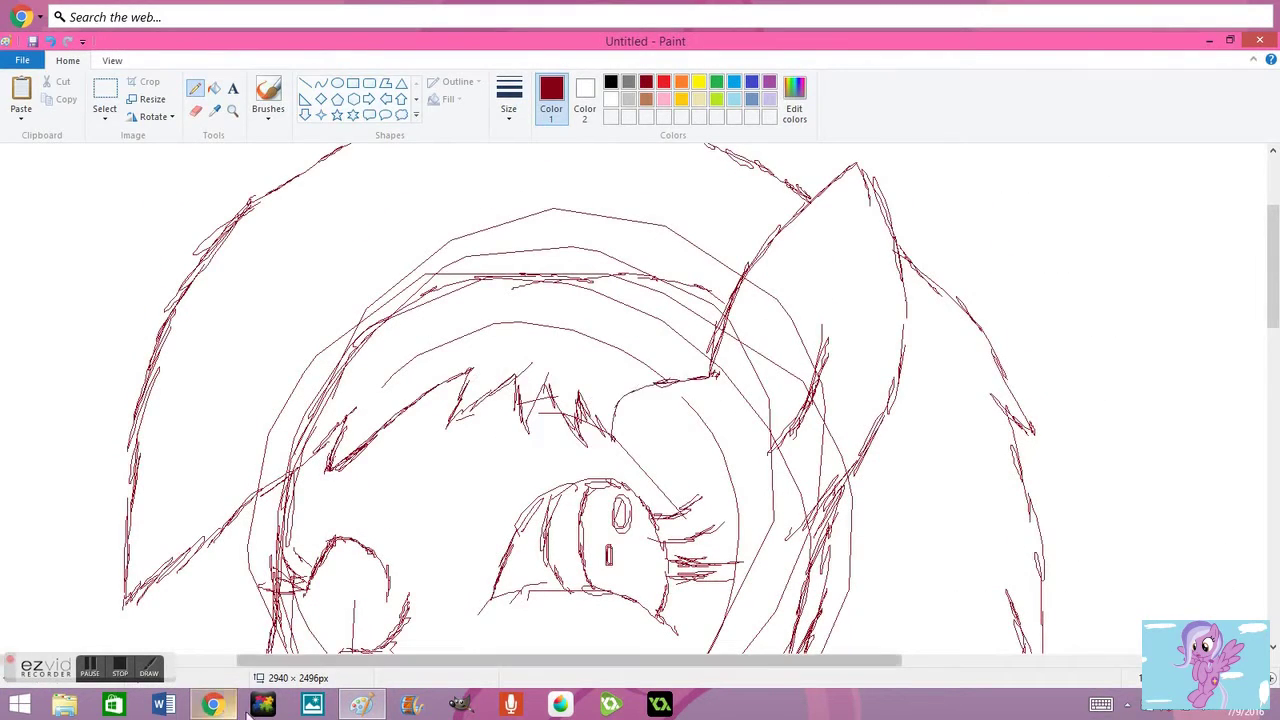
Look at the reference pony in the Chrome video and return to the swatches in Paint.
left_click(213, 705)
left_click(362, 705)
scroll(944, 449, "up", 2)
scroll(410, 345, "left", 4)
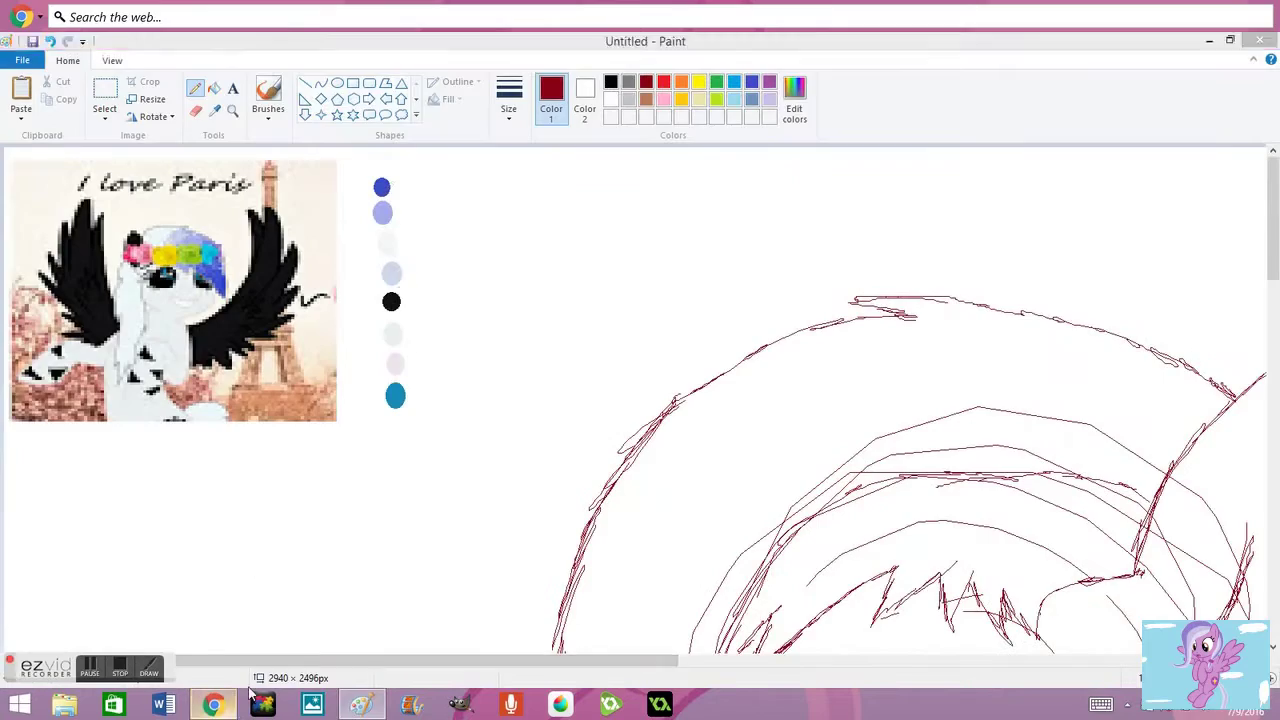
Sample a pale tone, define it as a custom colour, and add a filled pale lavender-blue oval below the turquoise swatch.
left_click(232, 110)
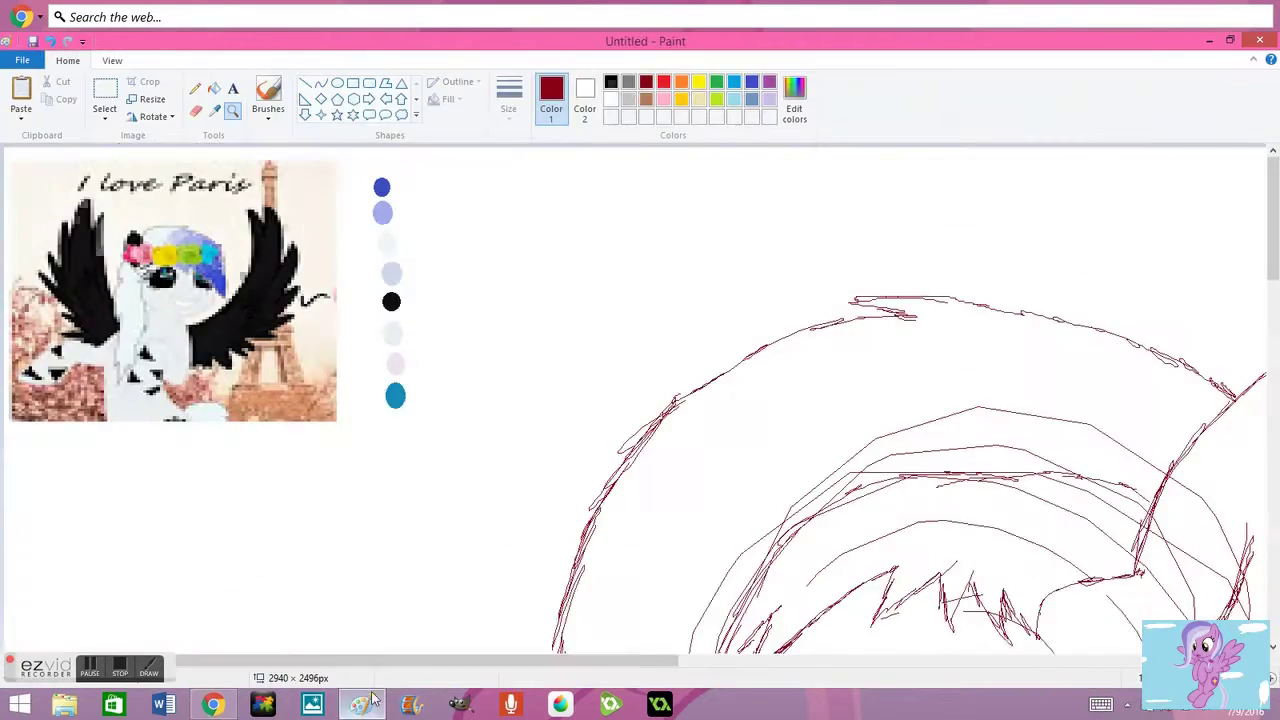
left_click(413, 317)
left_click(214, 110)
left_click(594, 314)
left_click(794, 100)
left_click(492, 475)
left_click(337, 83)
left_click_drag(589, 605, 623, 646)
left_click(214, 88)
left_click(605, 625)
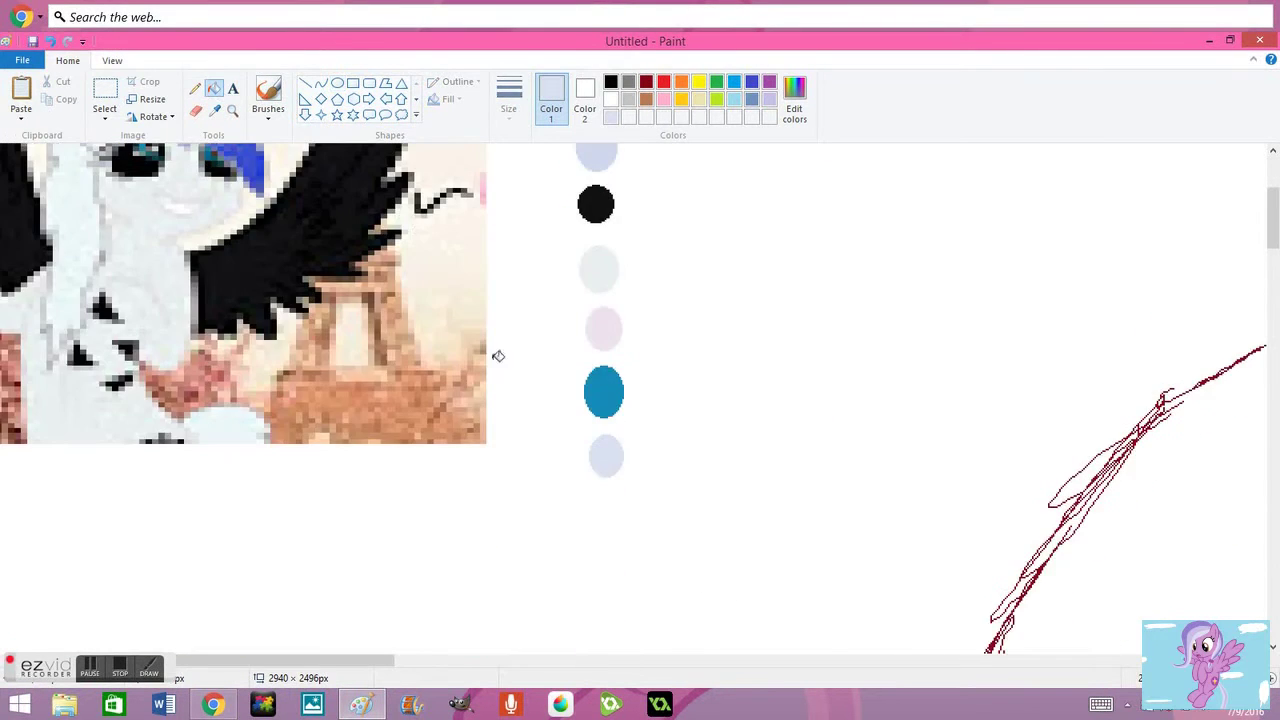
Compare the sketch with the reference pony in the Chrome video and return to Paint.
left_click(232, 110)
right_click(517, 323)
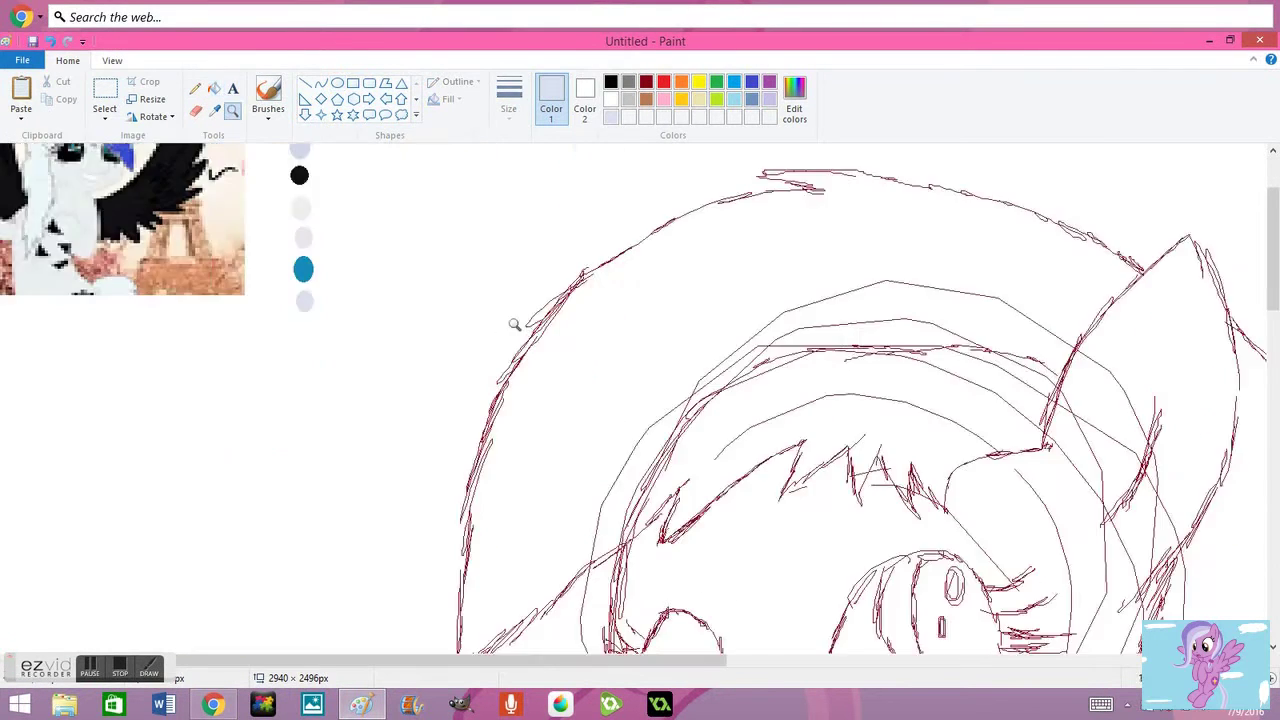
right_click(430, 307)
left_click(430, 307)
left_click(213, 705)
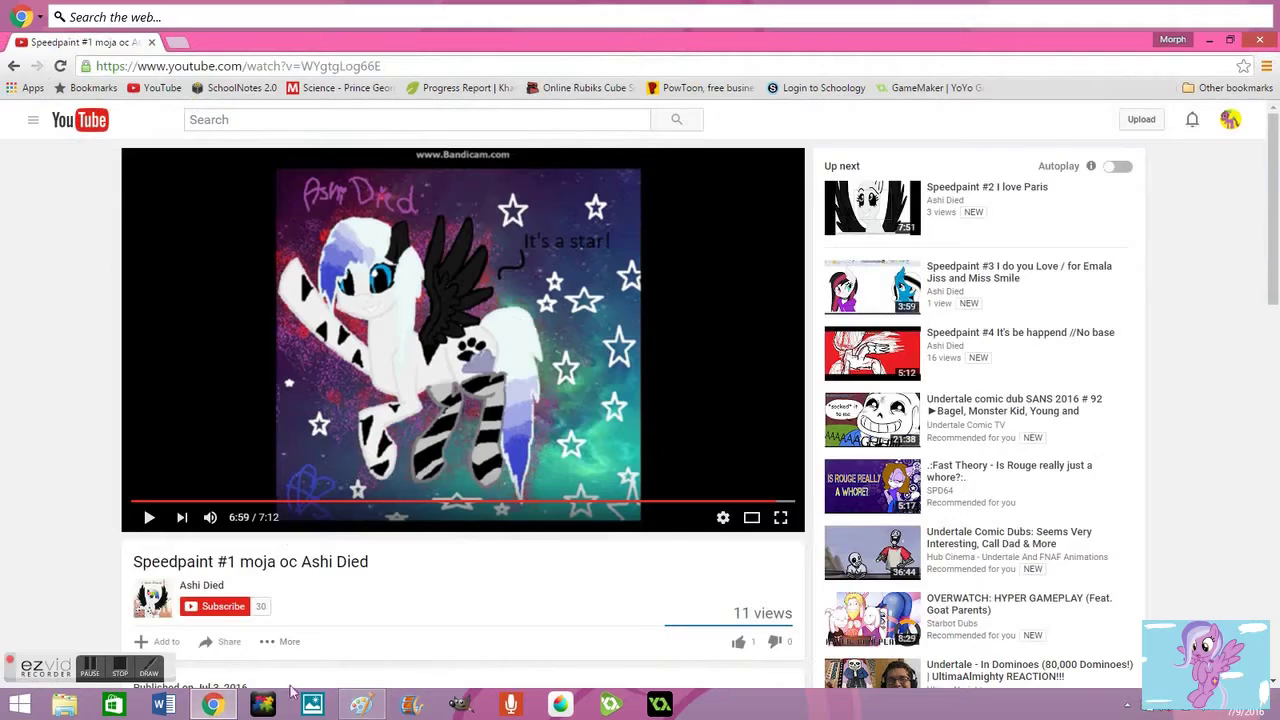
left_click(361, 705)
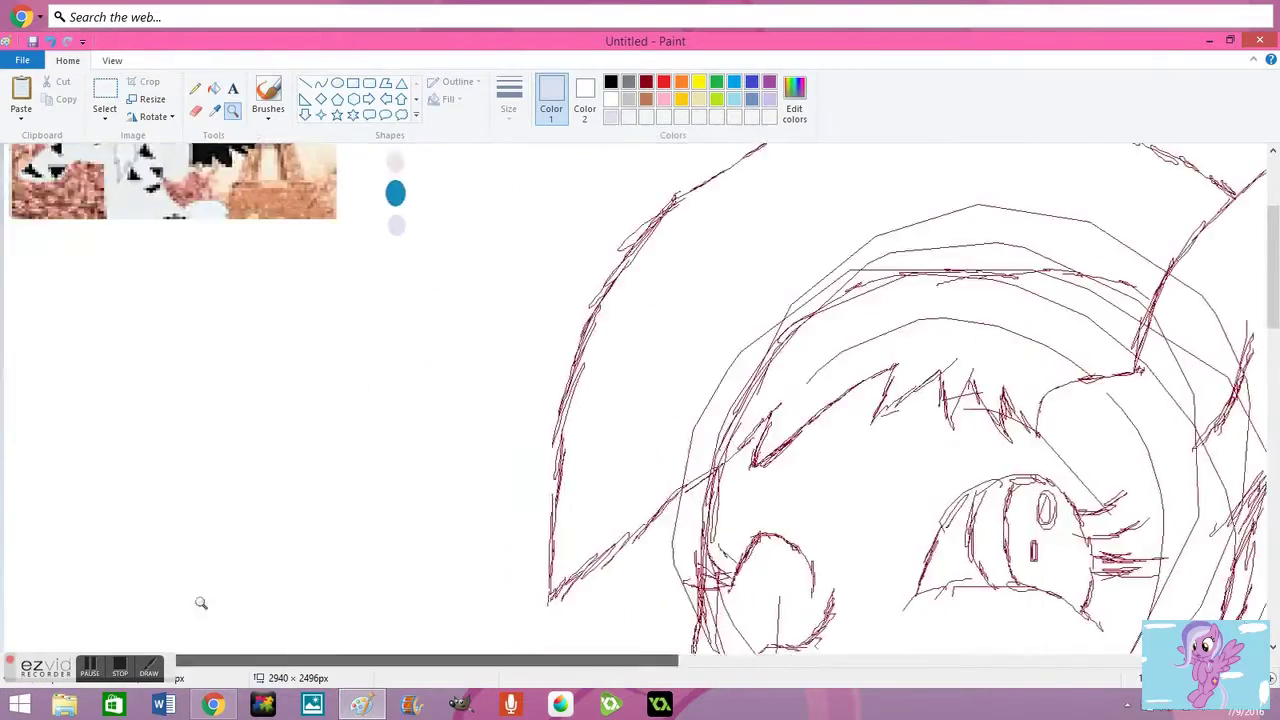
Sample the pale pink swatch and trace the ear's outline with thick curves using the Curve tool.
scroll(201, 603, "up", 3)
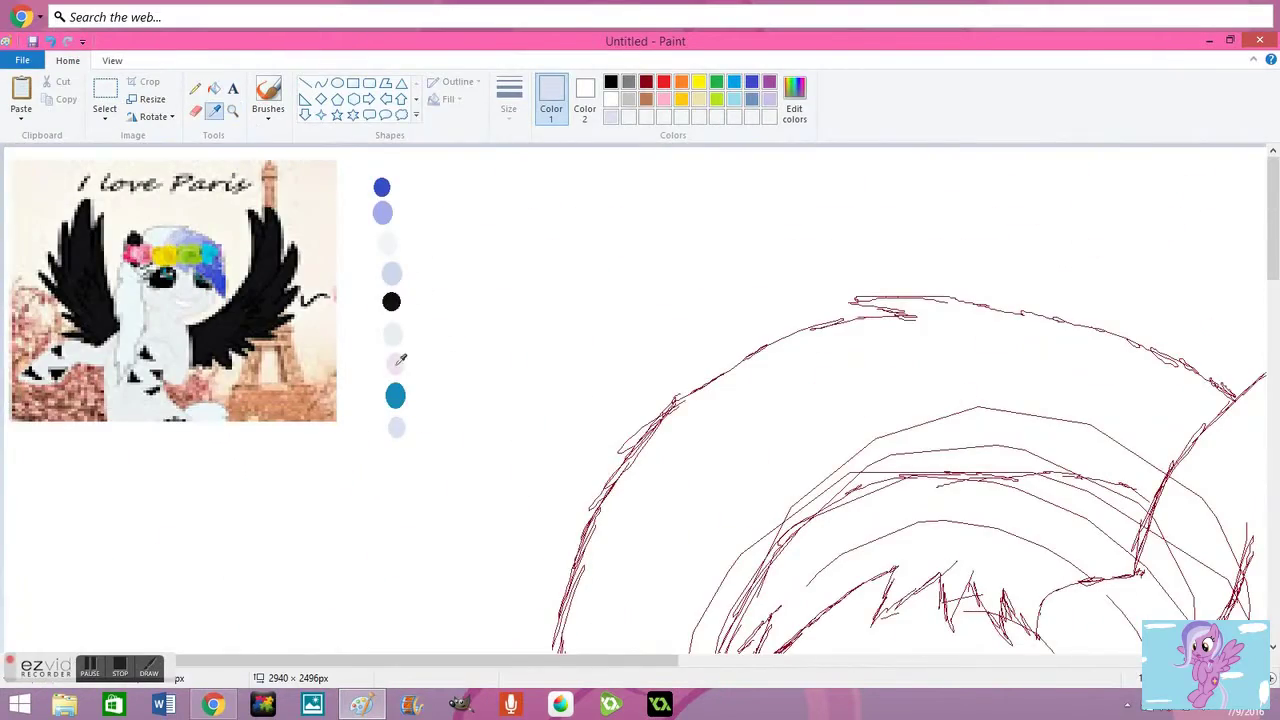
left_click(398, 362)
scroll(400, 360, "right", 9)
scroll(400, 360, "down", 3)
left_click(320, 83)
left_click_drag(660, 164, 690, 420)
left_click_drag(690, 290, 712, 300)
left_click(510, 100)
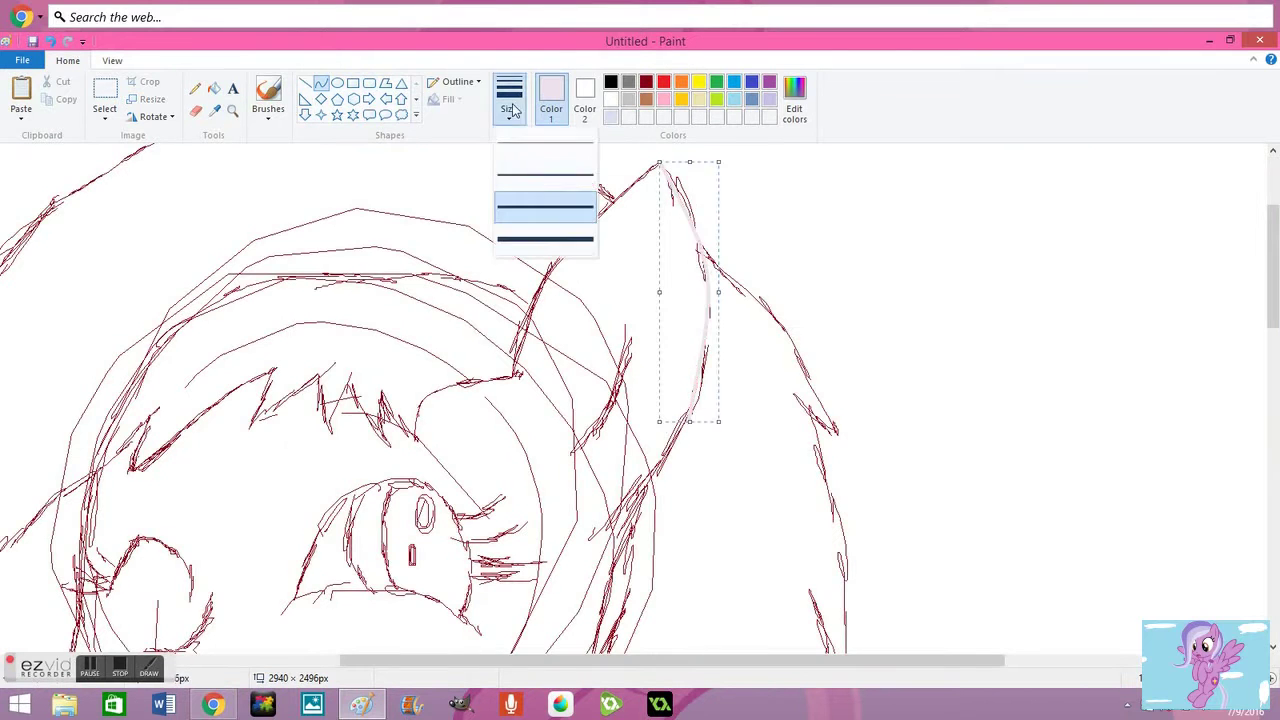
left_click(545, 207)
scroll(760, 309, "up", 2)
mouse_move(660, 232)
left_mouse_down()
mouse_move(512, 445)
mouse_move(643, 414)
left_mouse_up()
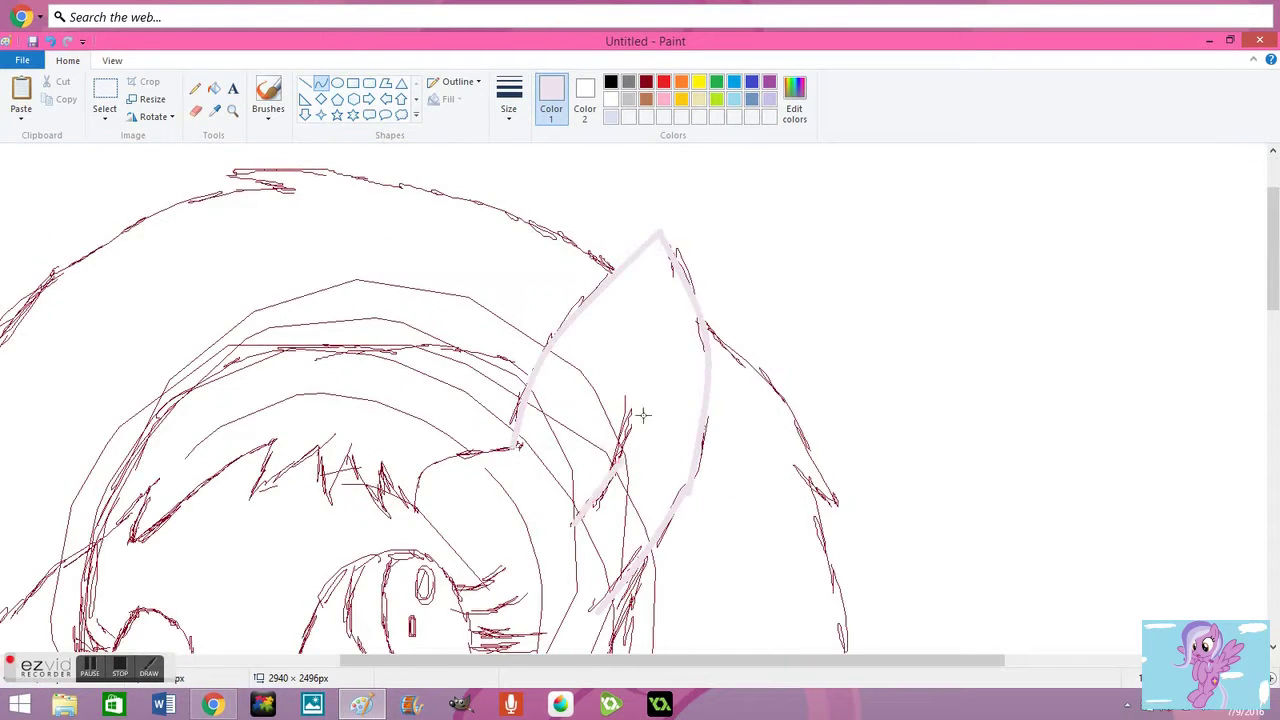
Trace the muzzle, chin and cheek outline of the head with pale pink curves.
scroll(643, 414, "down", 3)
left_click_drag(75, 290, 72, 465)
left_click_drag(80, 380, 43, 534)
scroll(242, 412, "down", 2)
left_click_drag(400, 506, 84, 436)
mouse_move(183, 475)
left_mouse_down()
mouse_move(100, 445)
mouse_move(195, 560)
left_mouse_up()
Trace the front of the neck down to the chest with a pale pink curve, and undo the stray stroke on the body.
scroll(400, 480, "down", 1)
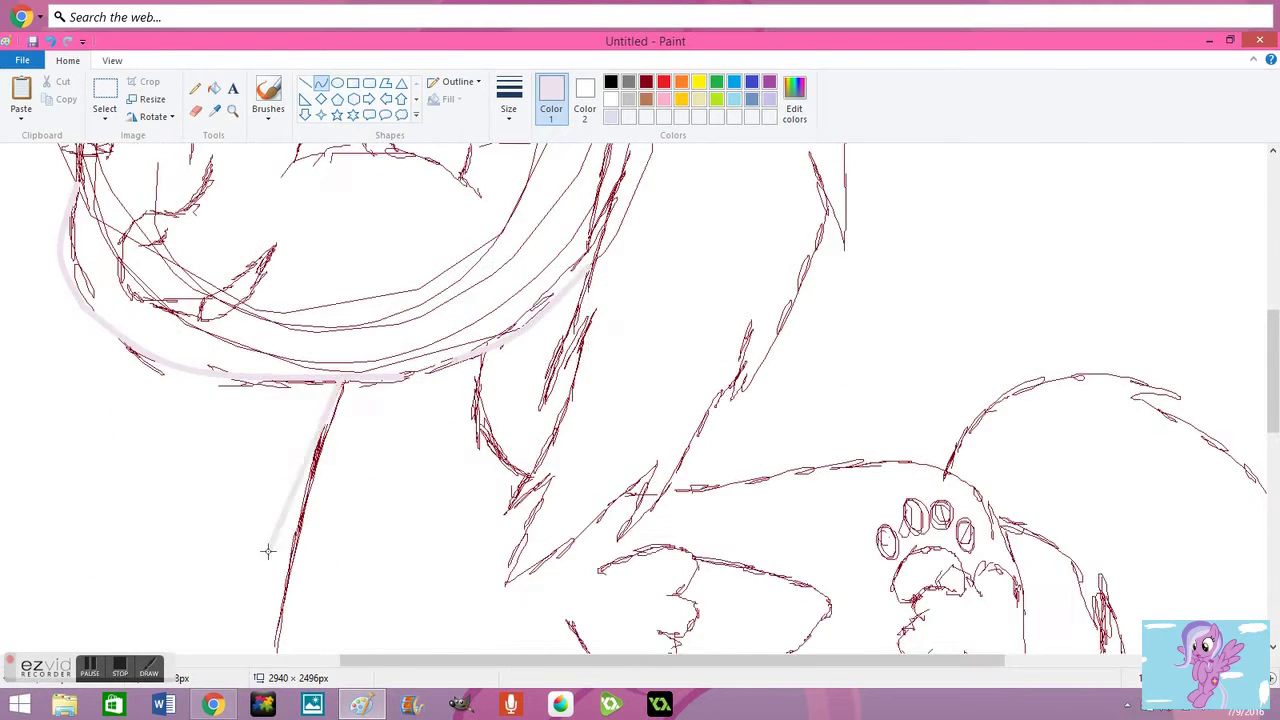
scroll(257, 543, "down", 3)
left_click_drag(338, 146, 298, 496)
left_click_drag(300, 330, 276, 390)
mouse_move(886, 430)
left_mouse_down()
mouse_move(492, 510)
mouse_move(571, 529)
mouse_move(643, 509)
mouse_move(507, 519)
mouse_move(914, 424)
left_mouse_up()
key("ctrl+z")
scroll(507, 530, "up", 5)
scroll(508, 560, "down", 5)
Trace the back, the rump and the front edge of the hind leg with pale pink curves.
left_click_drag(586, 569, 954, 470)
scroll(954, 470, "down", 3)
left_click_drag(900, 300, 830, 640)
scroll(1051, 366, "up", 3)
left_click_drag(1040, 336, 940, 204)
left_click_drag(990, 250, 682, 236)
left_click_drag(766, 226, 895, 205)
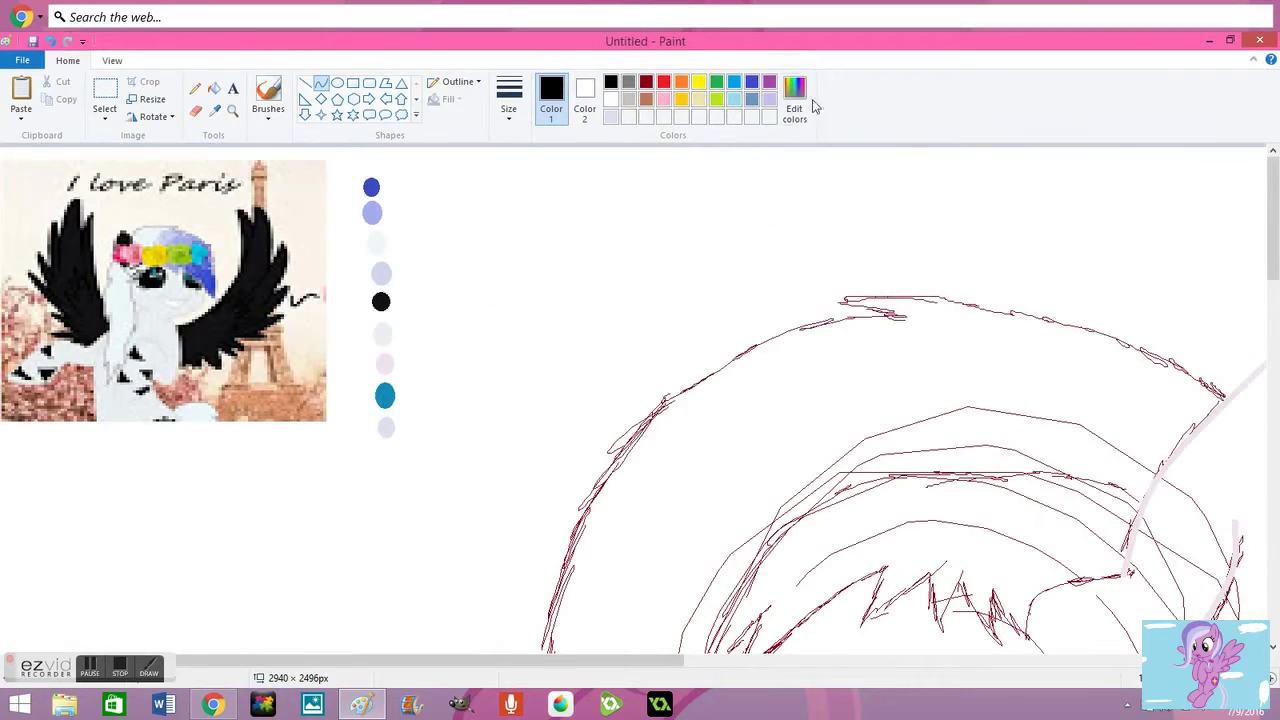
Define a custom near-black colour with red, green and blue at 31.
left_click(805, 102)
left_click_drag(809, 349, 809, 380)
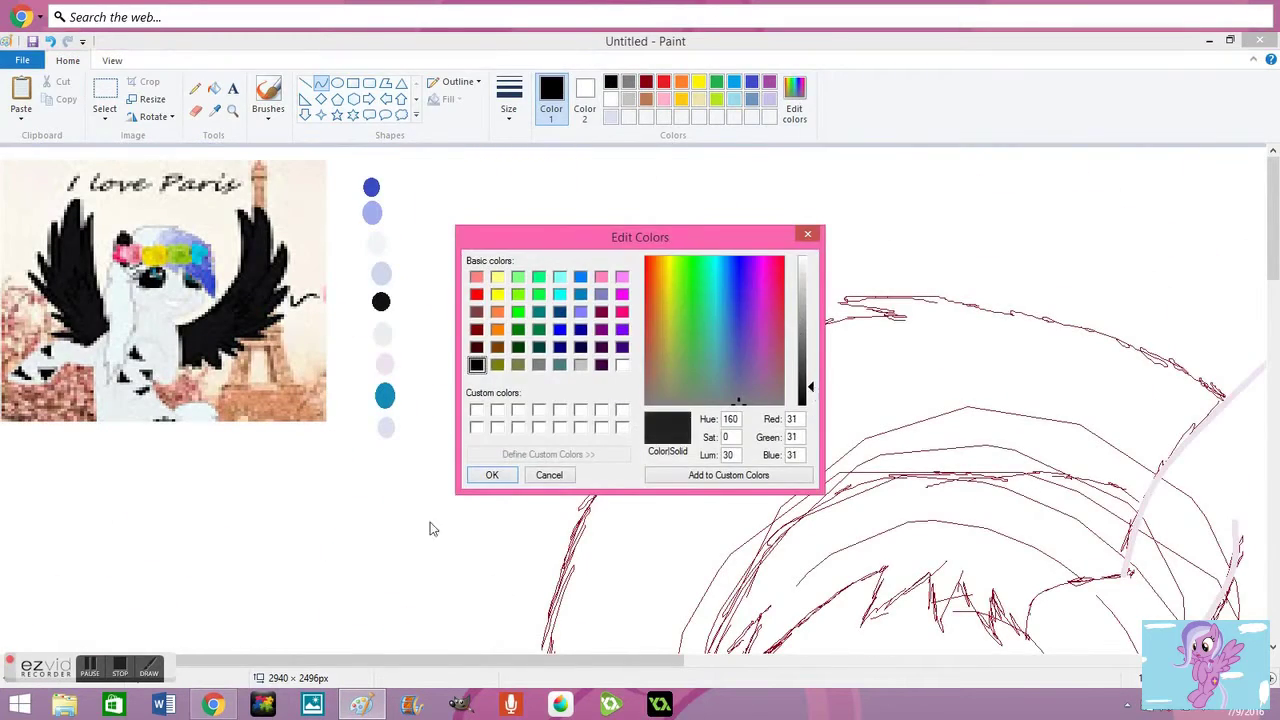
left_click(491, 471)
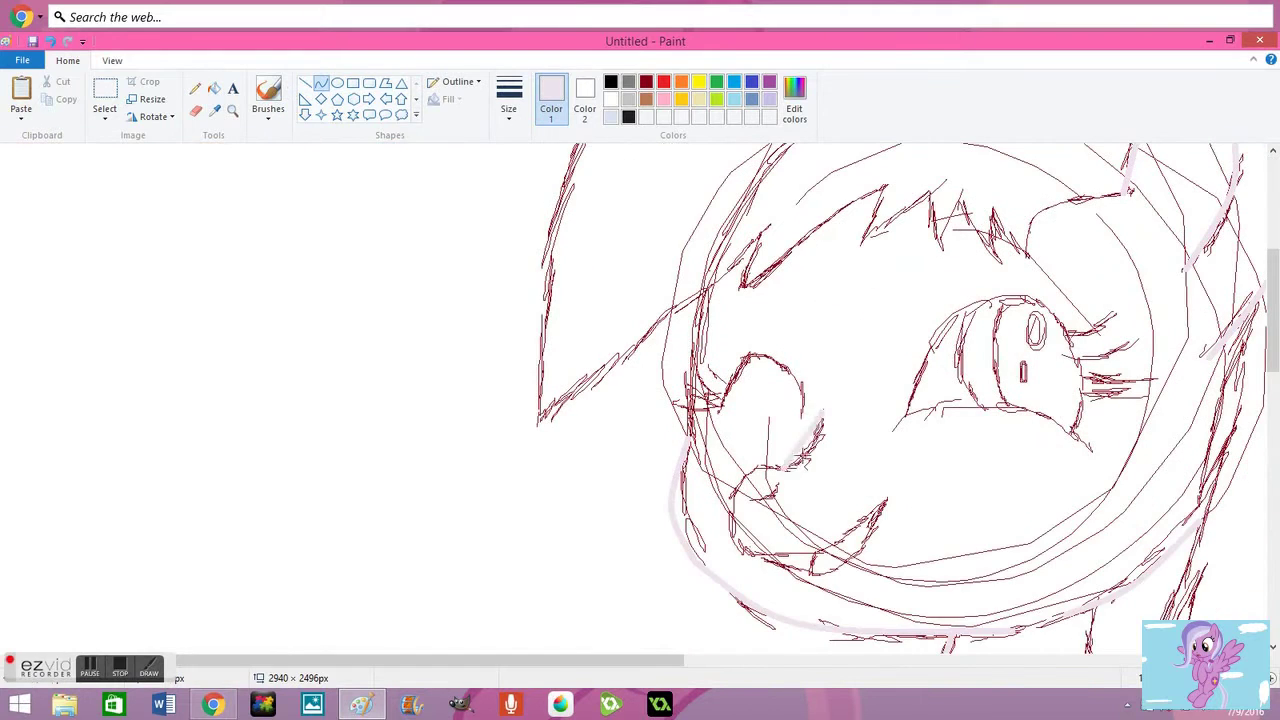
Trace the nose and the smiling mouth with pale pink curves.
left_click_drag(803, 460, 773, 487)
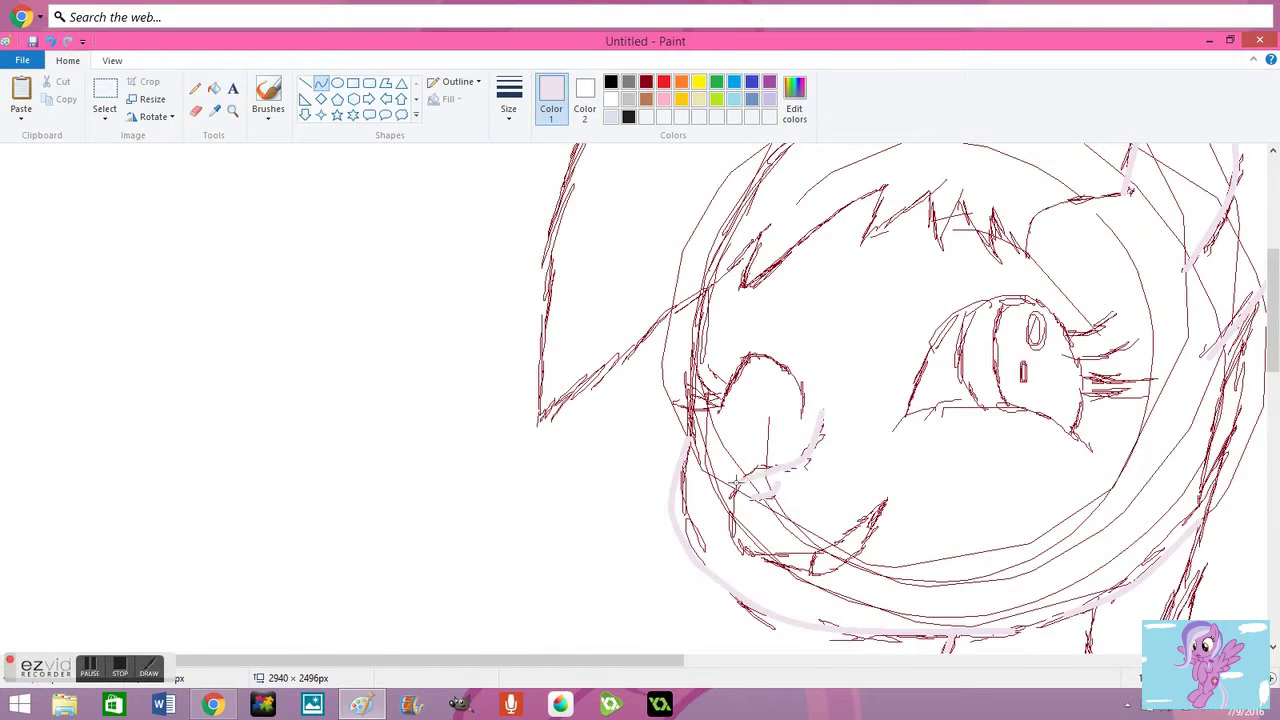
mouse_move(886, 498)
left_mouse_down()
mouse_move(772, 558)
mouse_move(733, 505)
left_mouse_up()
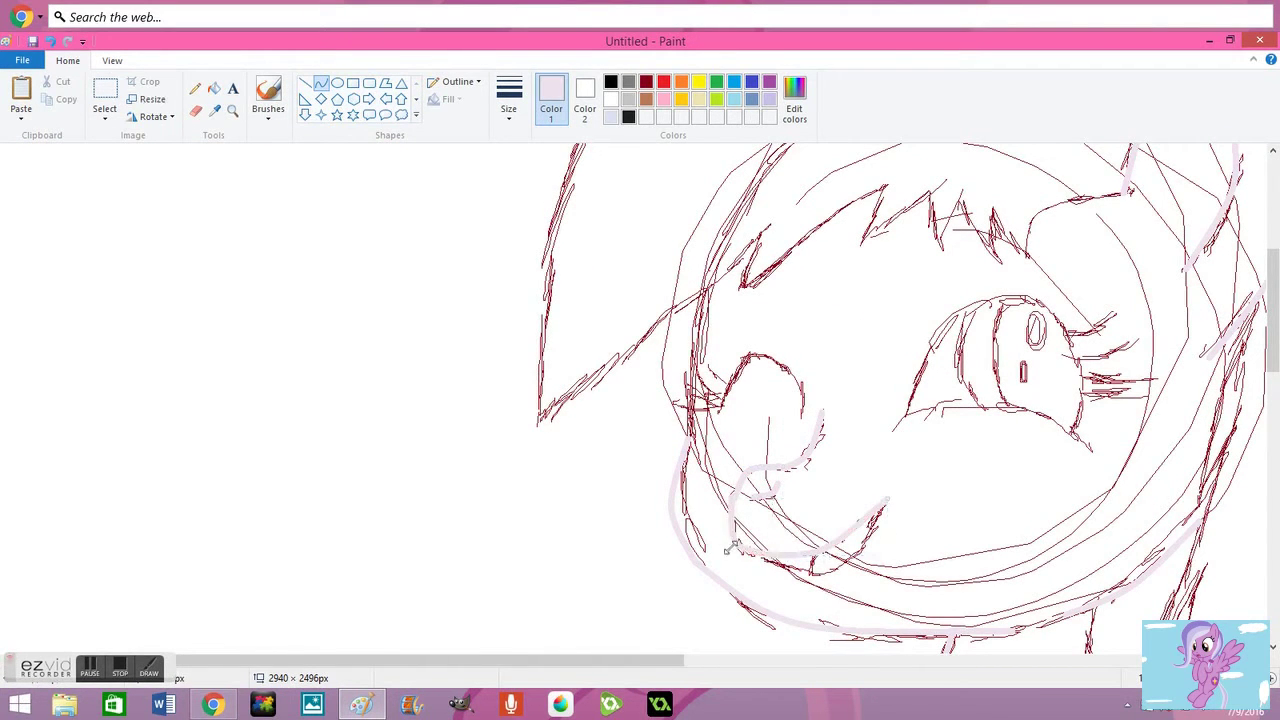
left_click_drag(873, 527, 882, 487)
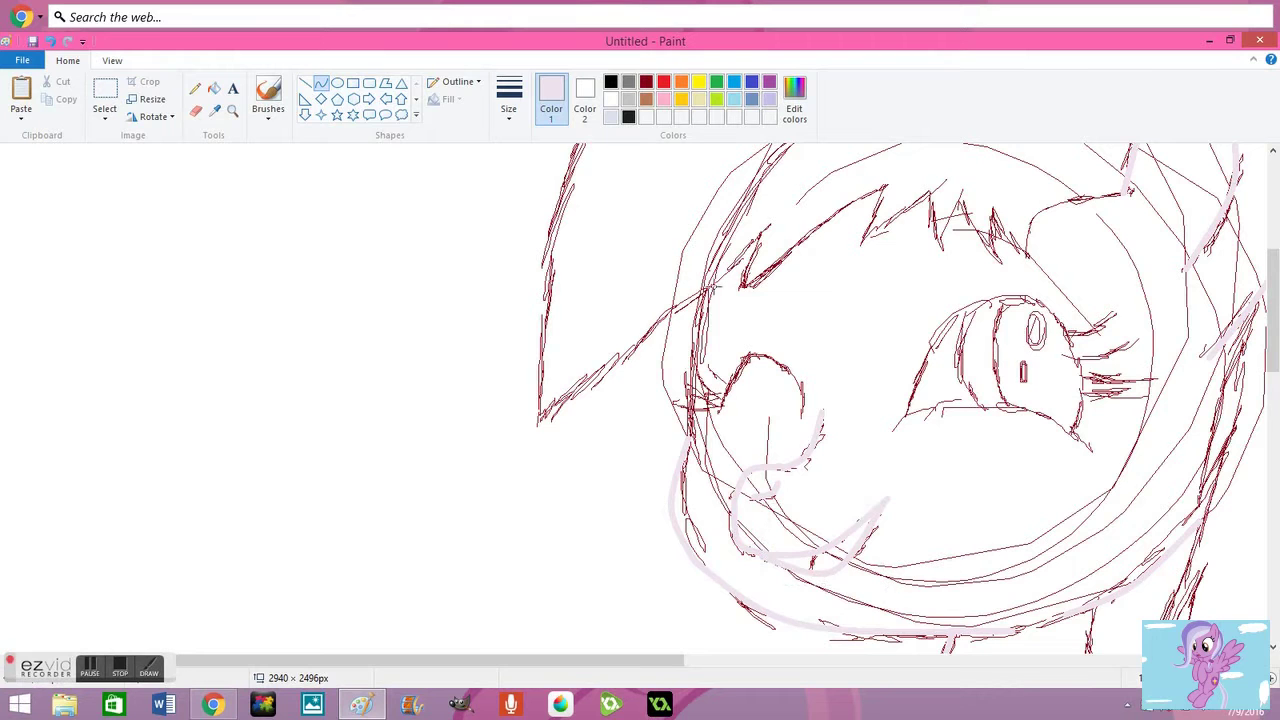
Trace the bent front leg and the upper part of the standing front leg with pale pink curves.
scroll(693, 410, "down", 10)
scroll(904, 492, "up", 3)
left_click_drag(912, 488, 955, 442)
left_click_drag(1012, 480, 965, 612)
left_click_drag(992, 555, 987, 580)
scroll(822, 617, "down", 5)
left_click_drag(962, 364, 826, 396)
left_click_drag(1068, 186, 1086, 368)
left_click_drag(1002, 290, 1025, 368)
Trace both sides and the flat hoof bottom of the standing front leg with pale pink curves.
left_click_drag(930, 376, 900, 645)
left_click_drag(1050, 372, 1045, 645)
scroll(1045, 600, "down", 4)
left_click_drag(900, 426, 1045, 420)
left_click_drag(976, 428, 976, 425)
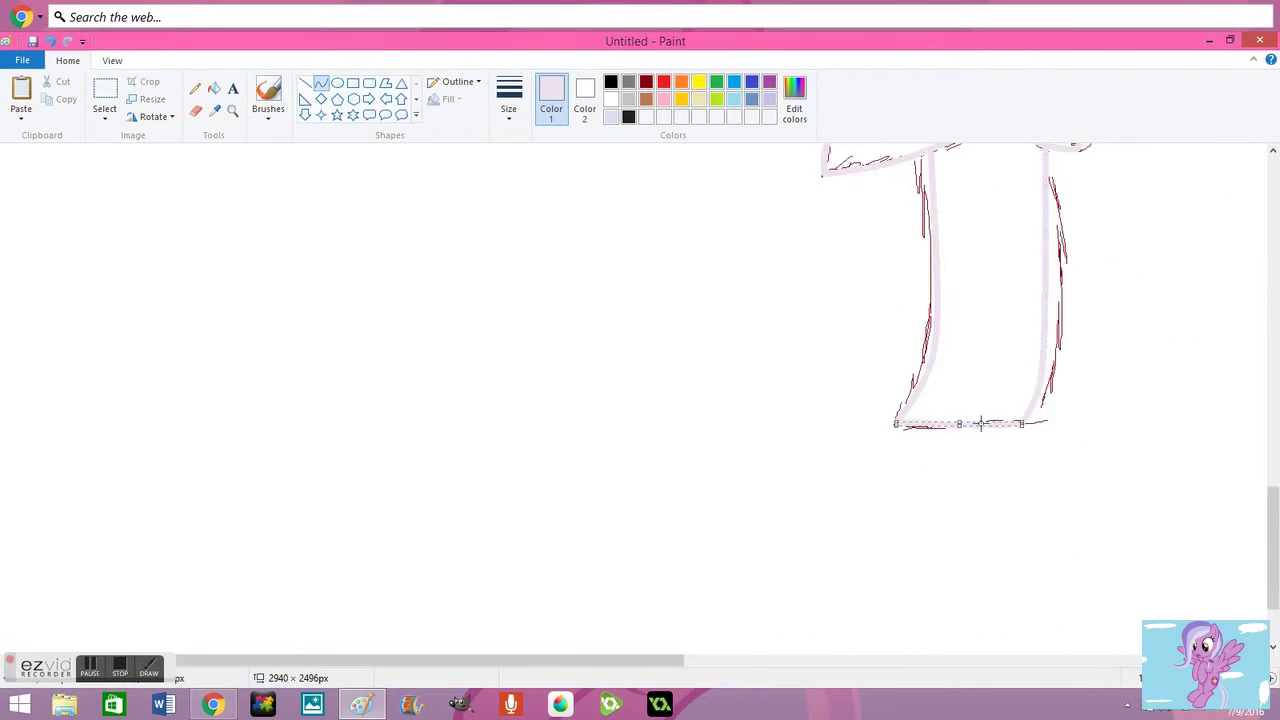
Trace the belly, the near hind leg with its hoof and the far hind leg's edge with pale pink curves.
scroll(923, 611, "up", 2)
mouse_move(1098, 348)
left_mouse_down()
mouse_move(1135, 313)
mouse_move(1097, 545)
left_mouse_up()
left_click(321, 83)
left_click_drag(950, 545, 1098, 545)
scroll(1000, 400, "up", 3)
scroll(1000, 400, "down", 3)
left_click_drag(962, 165, 966, 470)
Trace the rump down the rear edge of the hind leg and the back of the neck with pale pink curves.
scroll(970, 346, "up", 3)
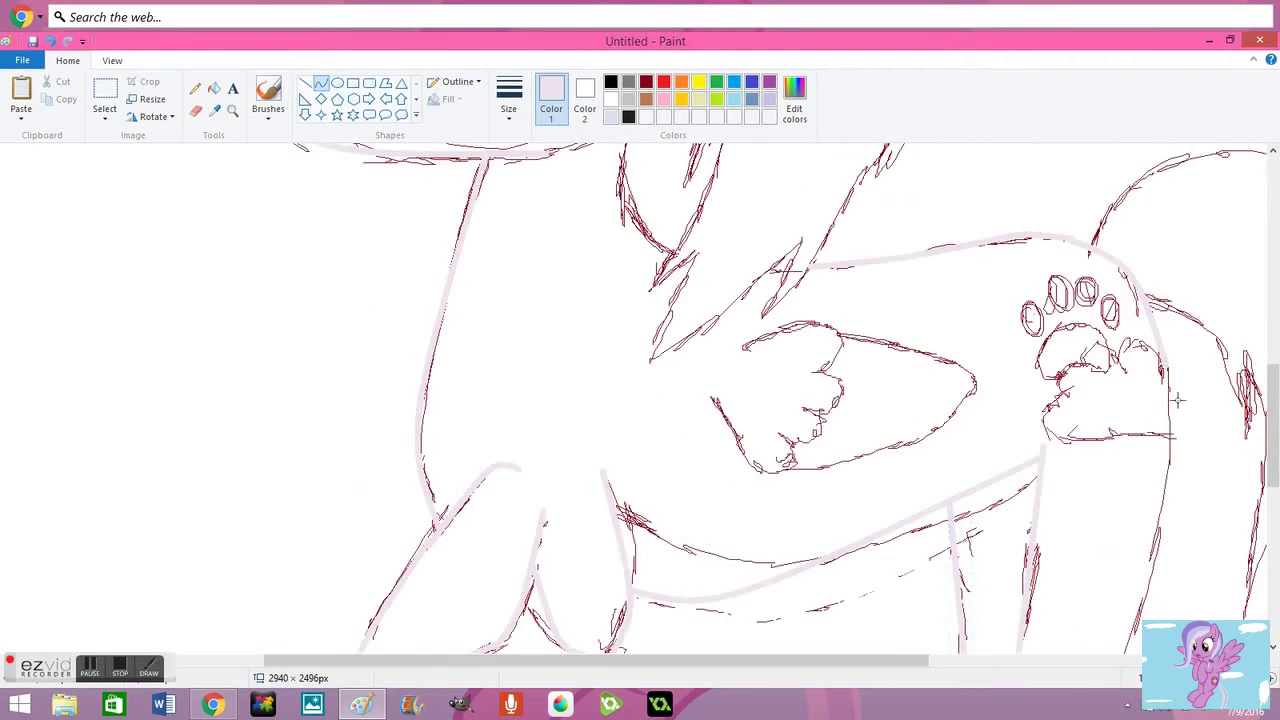
scroll(1080, 449, "down", 3)
left_click_drag(1088, 452, 1088, 343)
scroll(1054, 397, "up", 9)
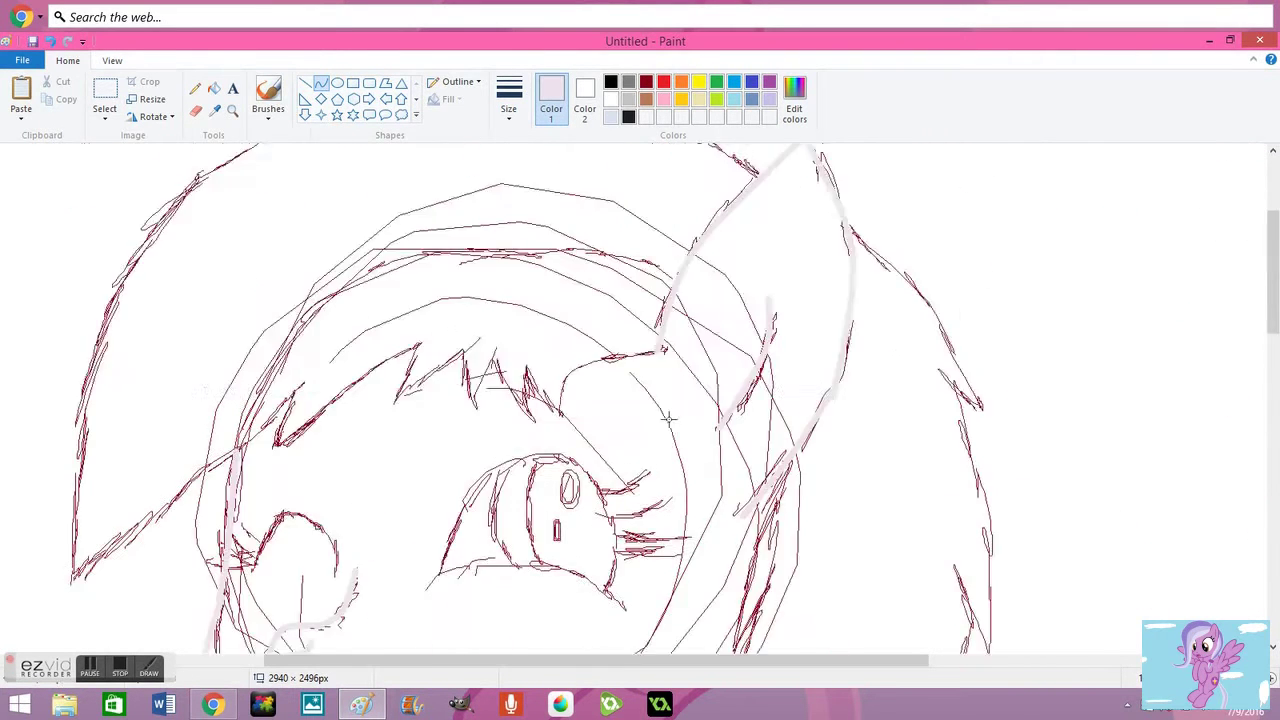
scroll(919, 509, "down", 3)
Draw four black ellipses over the toe pads of the paw mark on the flank.
left_click(610, 83)
left_click(337, 83)
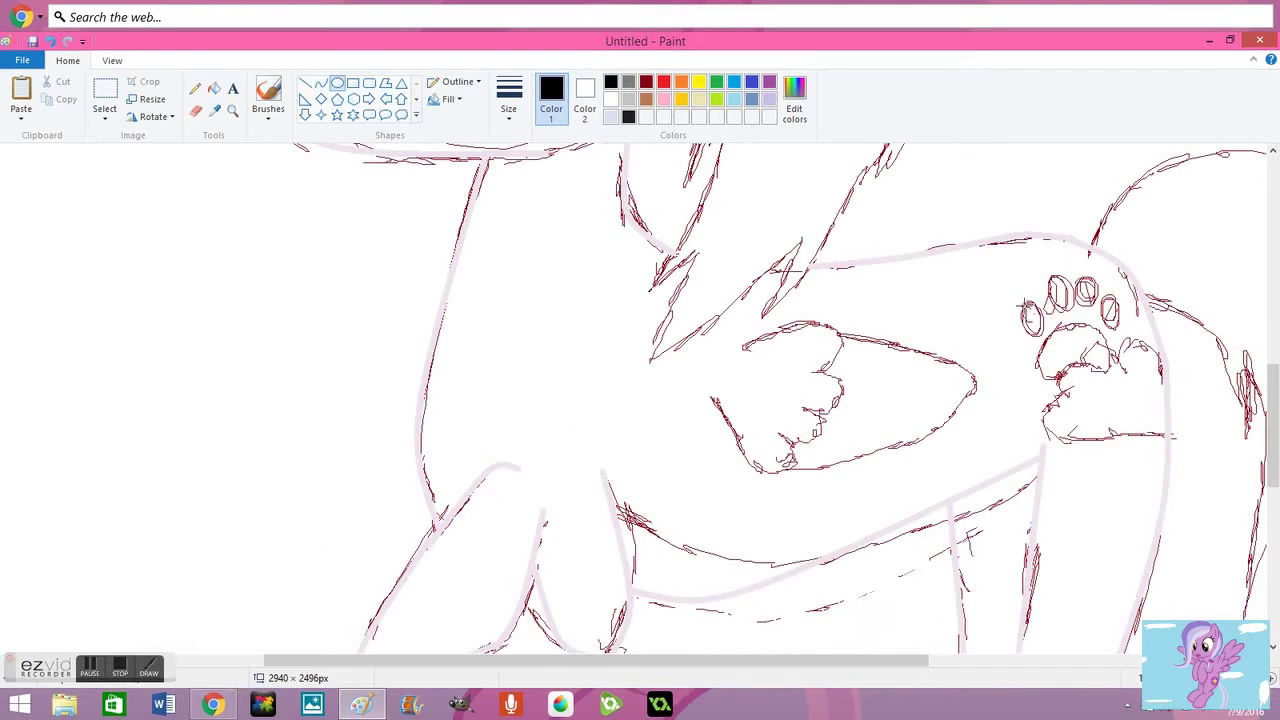
left_click_drag(1057, 281, 1066, 314)
mouse_move(1074, 280)
left_mouse_down()
mouse_move(1088, 312)
mouse_move(1123, 332)
left_mouse_up()
left_click(214, 88)
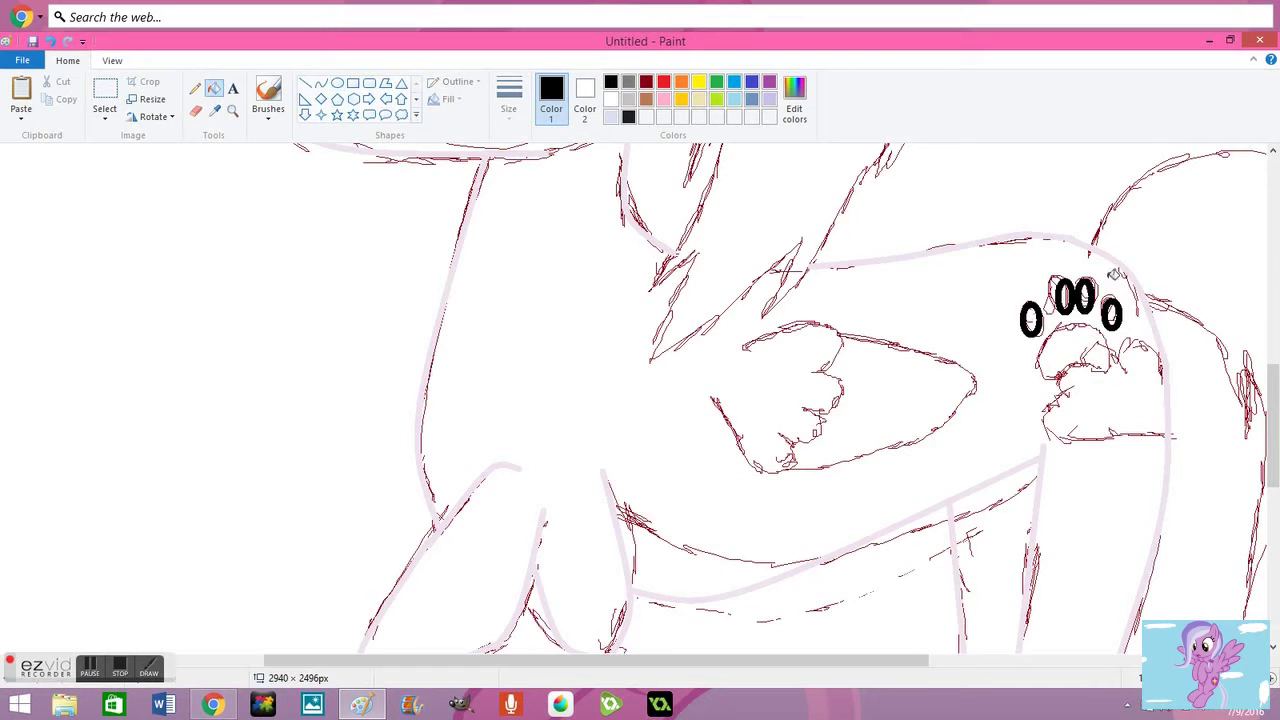
Trace the rounded main pad of the paw mark with black curves.
left_click(320, 84)
scroll(566, 302, "up", 3)
left_click_drag(614, 340, 468, 440)
mouse_move(530, 300)
left_mouse_down()
mouse_move(430, 300)
mouse_move(410, 340)
left_mouse_up()
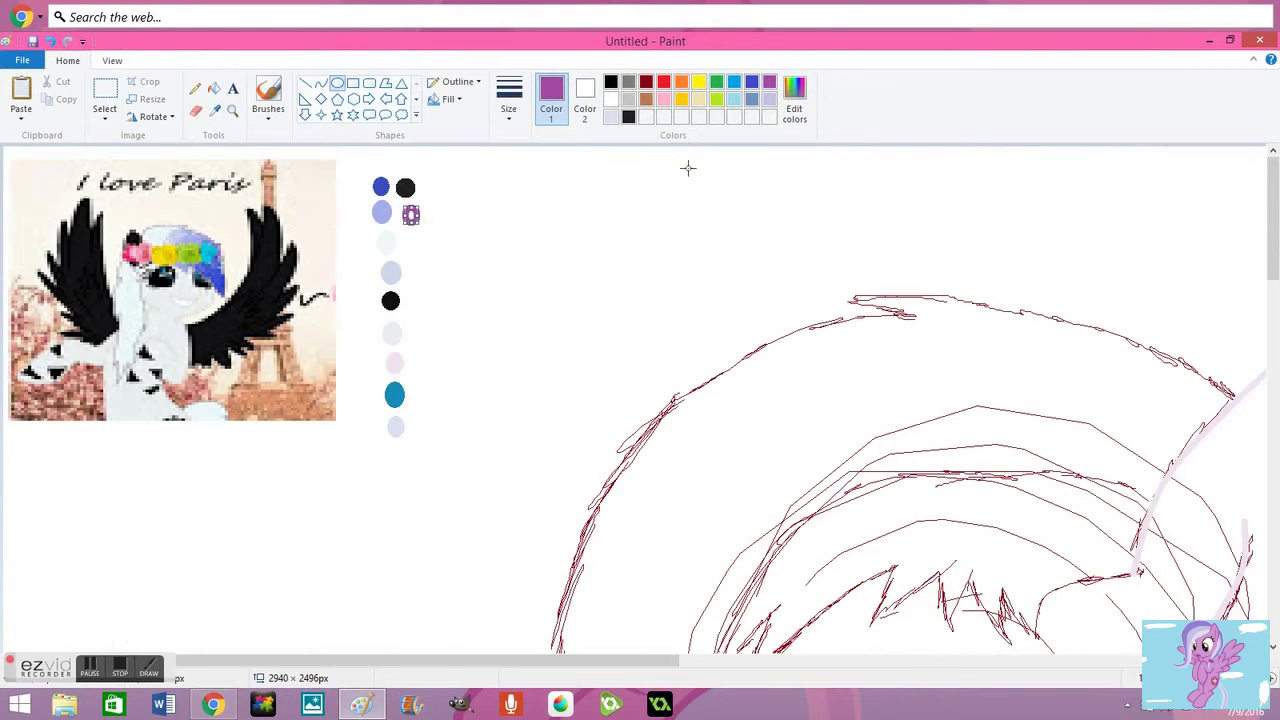
Define a custom purple with red 139, green 120 and blue 205, and complete the two filled purple swatches in the palette.
left_click(794, 100)
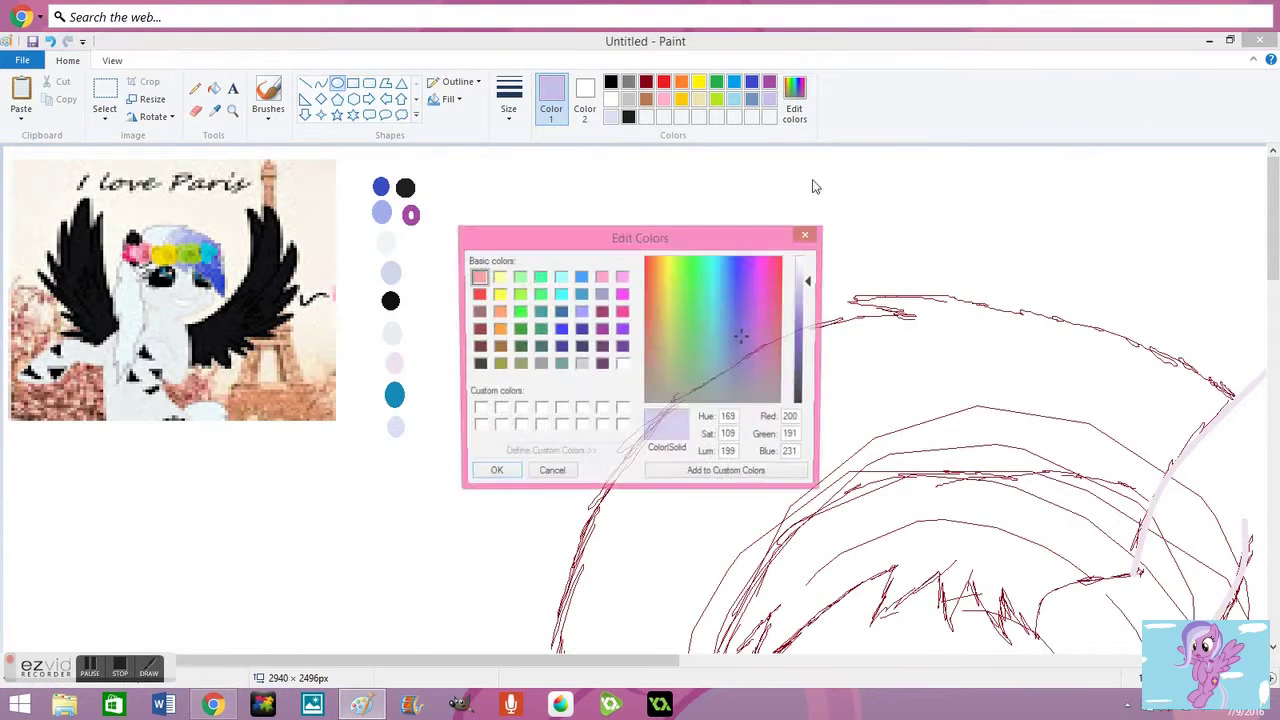
left_click_drag(808, 281, 811, 303)
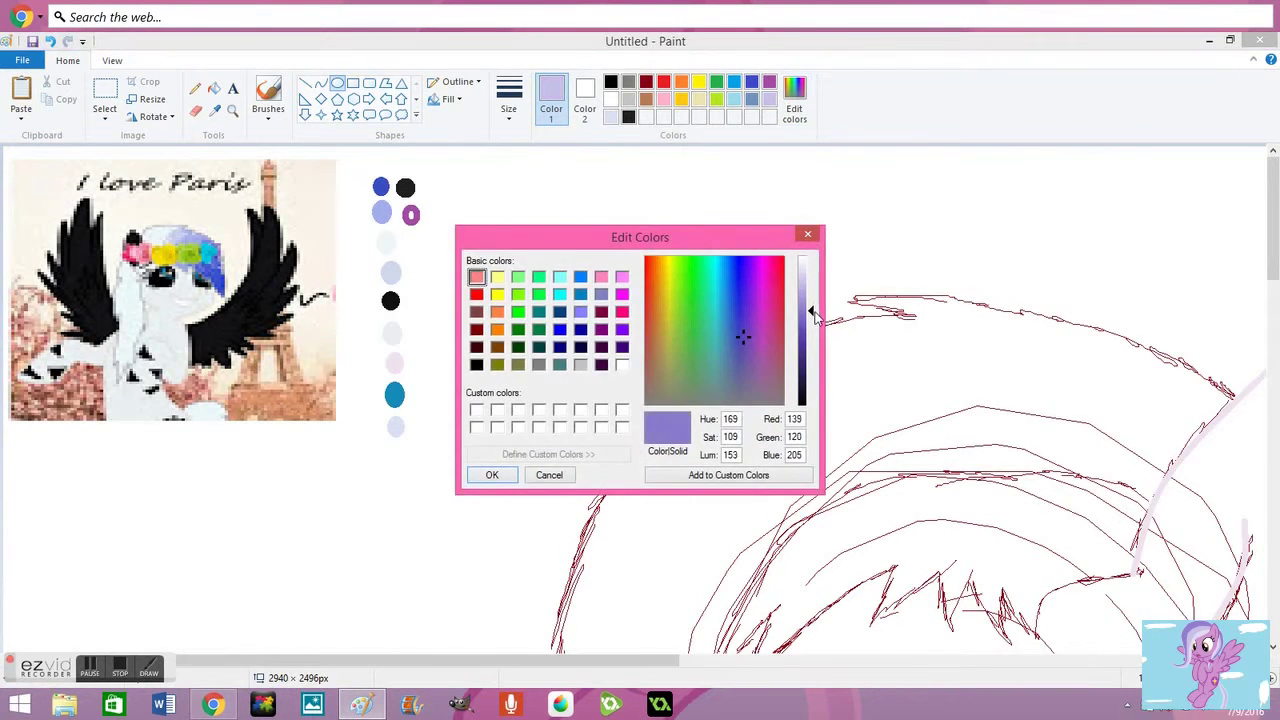
left_click(496, 470)
left_click(214, 110)
left_click(410, 214)
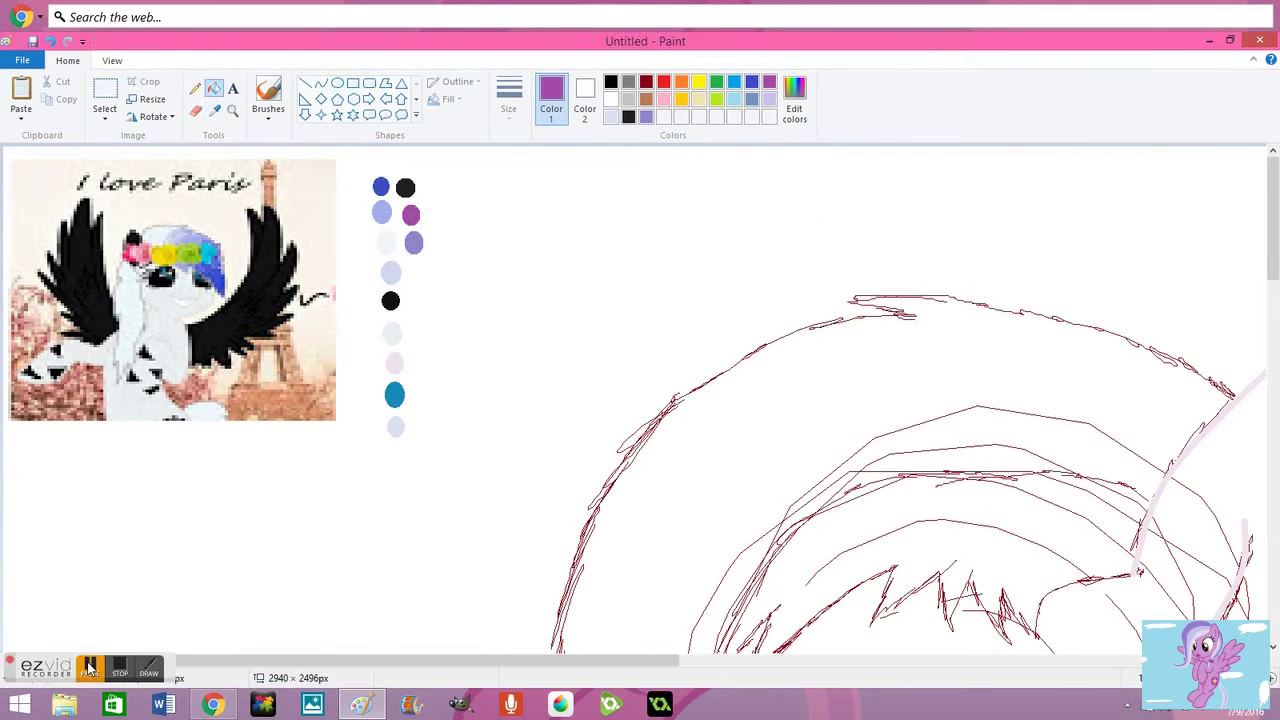
Trace the cloud shape overlapping the paw mark with purple curves, adjusting the line thickness.
scroll(700, 400, "up", 3)
left_click(232, 110)
left_click(320, 83)
left_click_drag(582, 462, 828, 496)
left_click_drag(620, 470, 625, 510)
left_click(509, 100)
left_click(550, 200)
mouse_move(645, 401)
left_mouse_down()
mouse_move(584, 458)
mouse_move(614, 352)
mouse_move(688, 358)
mouse_move(673, 313)
left_mouse_up()
left_click_drag(806, 318, 822, 340)
left_click_drag(782, 330, 778, 282)
Trace the folded wing's upper edge and the scalloped inner feather edge with black curves.
scroll(627, 400, "up", 15)
scroll(674, 623, "left", 15)
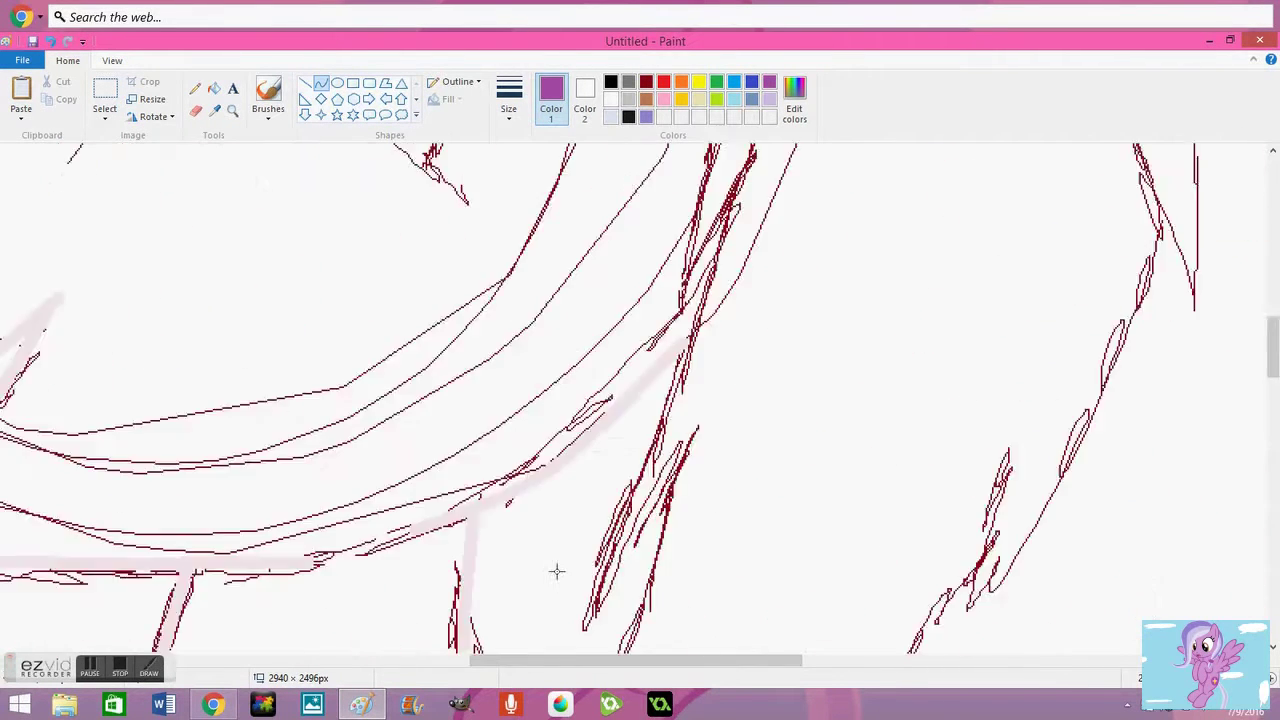
left_click(611, 81)
scroll(380, 500, "down", 5)
left_click_drag(380, 660, 745, 660)
scroll(490, 369, "down", 2)
left_click_drag(490, 369, 660, 322)
left_click_drag(570, 335, 560, 300)
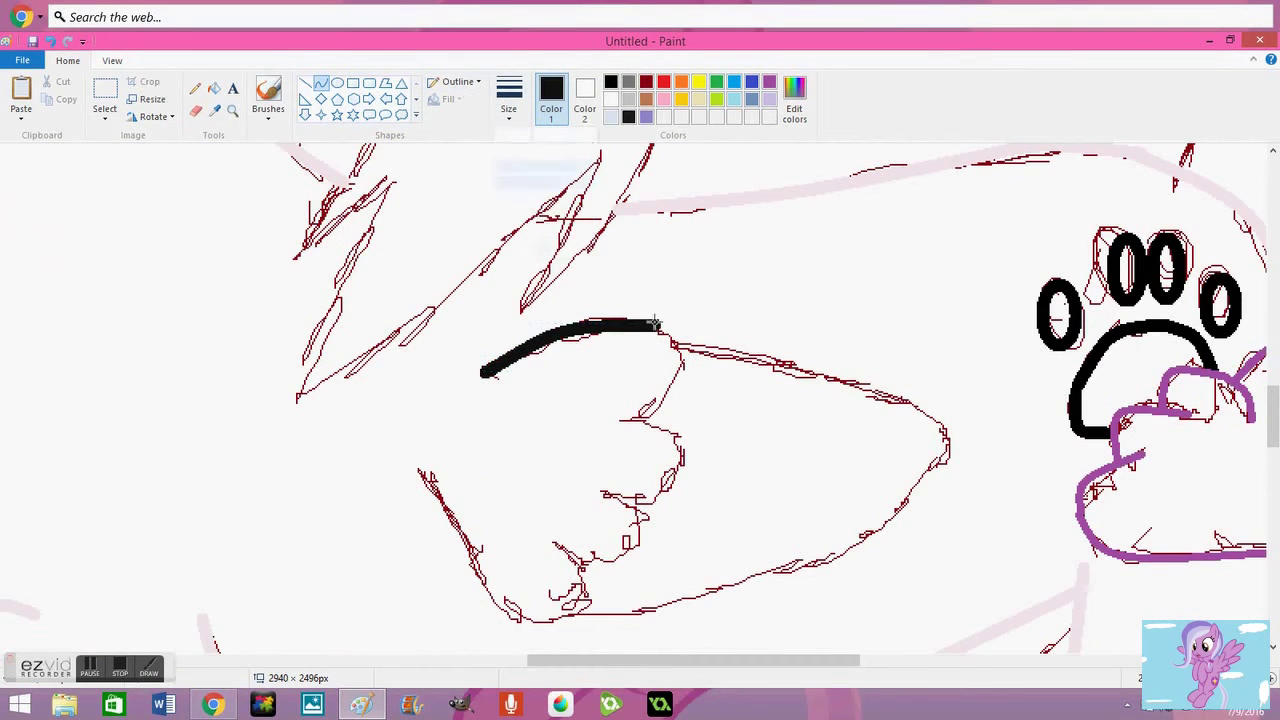
left_click_drag(660, 322, 642, 420)
left_click_drag(655, 370, 700, 365)
mouse_move(600, 490)
left_mouse_down()
mouse_move(695, 460)
mouse_move(642, 425)
mouse_move(556, 548)
left_mouse_up()
left_click_drag(600, 548, 645, 568)
Trace the wing's lower front edge and the outer feather outline around to the pointed tip with black curves.
mouse_move(415, 470)
left_mouse_down()
mouse_move(590, 565)
mouse_move(591, 643)
mouse_move(538, 644)
left_mouse_up()
left_click(830, 365)
mouse_move(660, 325)
left_mouse_down()
mouse_move(955, 460)
mouse_move(556, 615)
left_mouse_up()
left_click(832, 591)
Draw five straight black lines along the wing to separate the long feathers.
left_click_drag(652, 420, 936, 428)
left_click_drag(645, 488, 940, 465)
left_click_drag(585, 568, 850, 553)
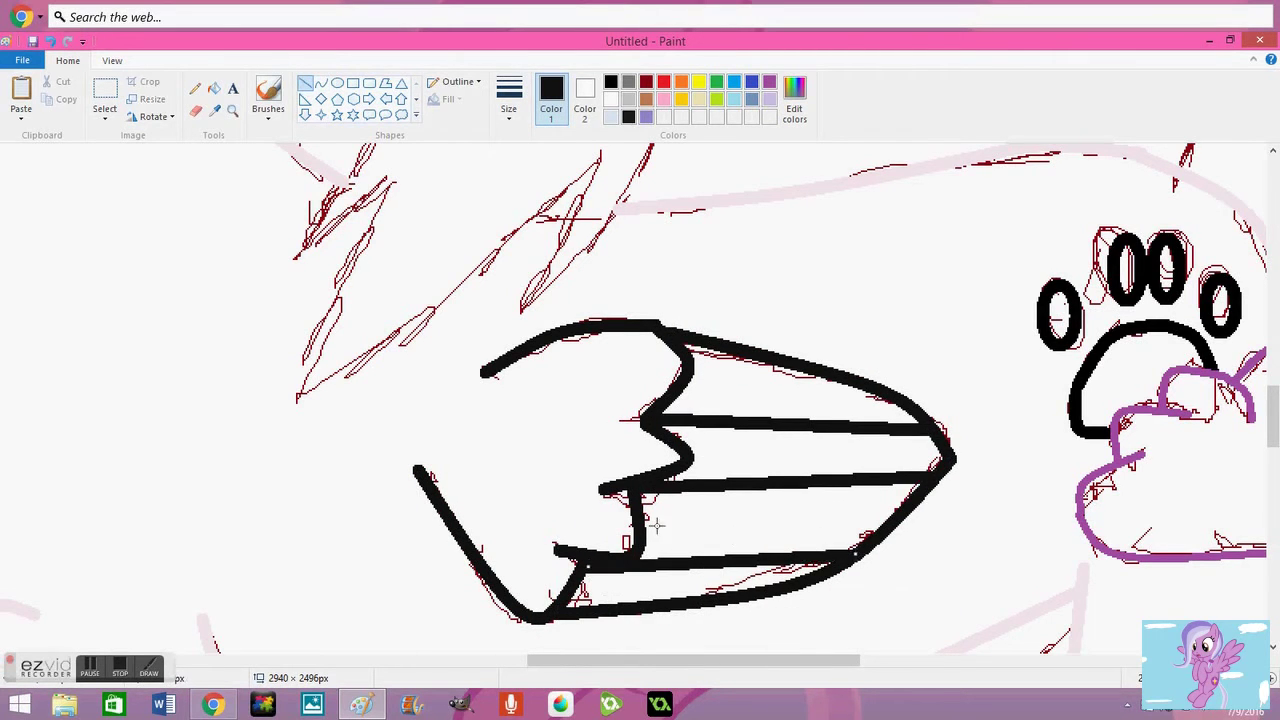
left_click_drag(645, 522, 890, 525)
left_click_drag(690, 372, 851, 383)
Sample the light grey palette swatch below the black one as the drawing colour.
left_click(233, 110)
scroll(626, 334, "left", 15)
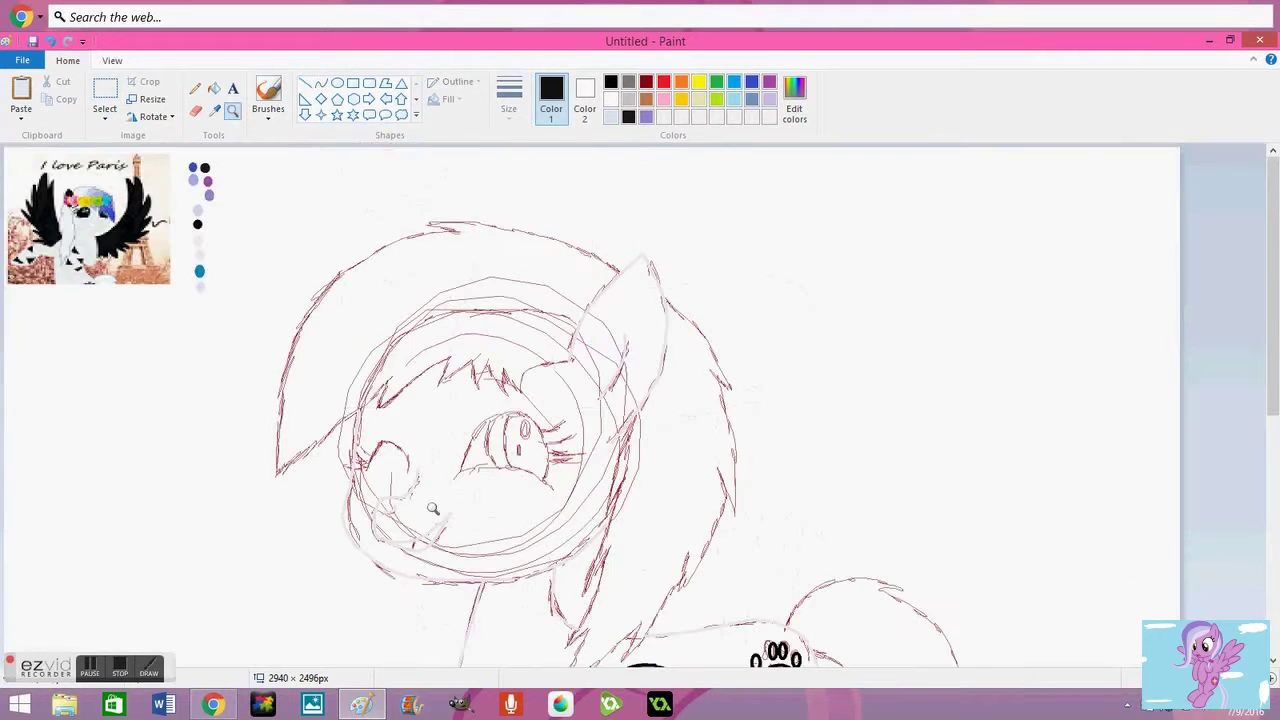
scroll(626, 334, "up", 10)
scroll(626, 334, "down", 3)
right_click(626, 334)
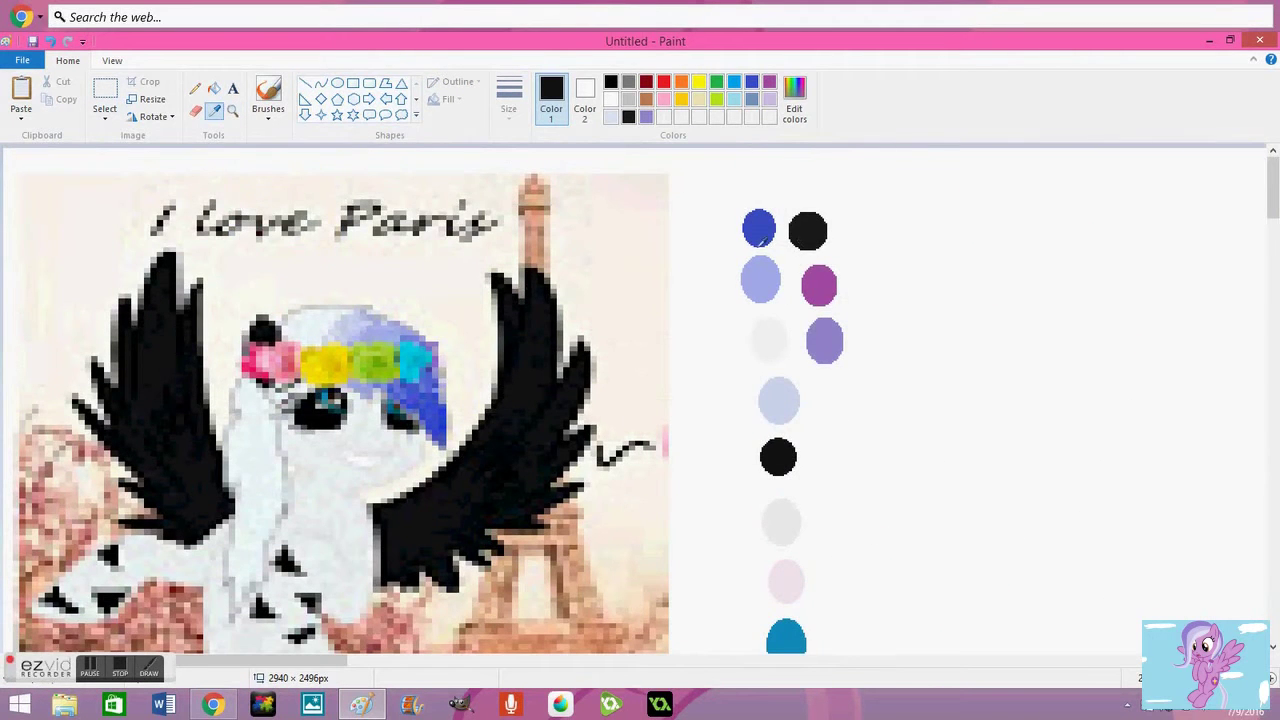
scroll(864, 417, "down", 3)
left_click(779, 275)
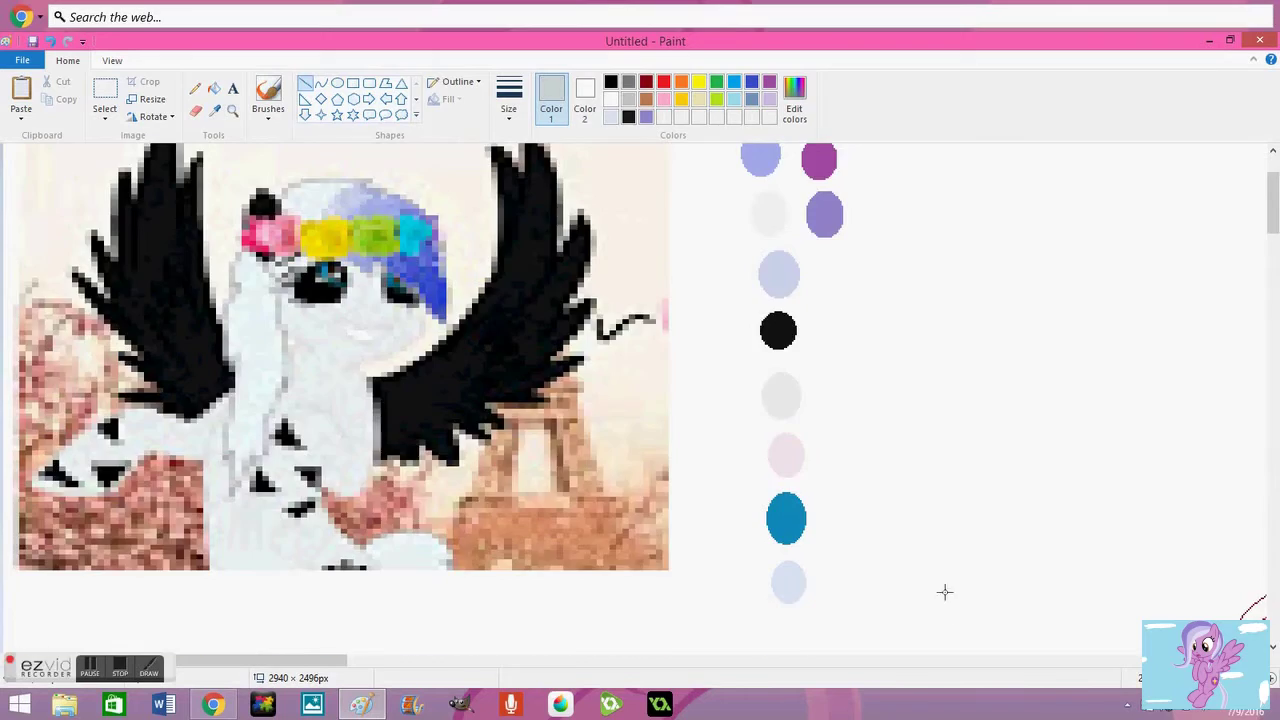
left_click(214, 110)
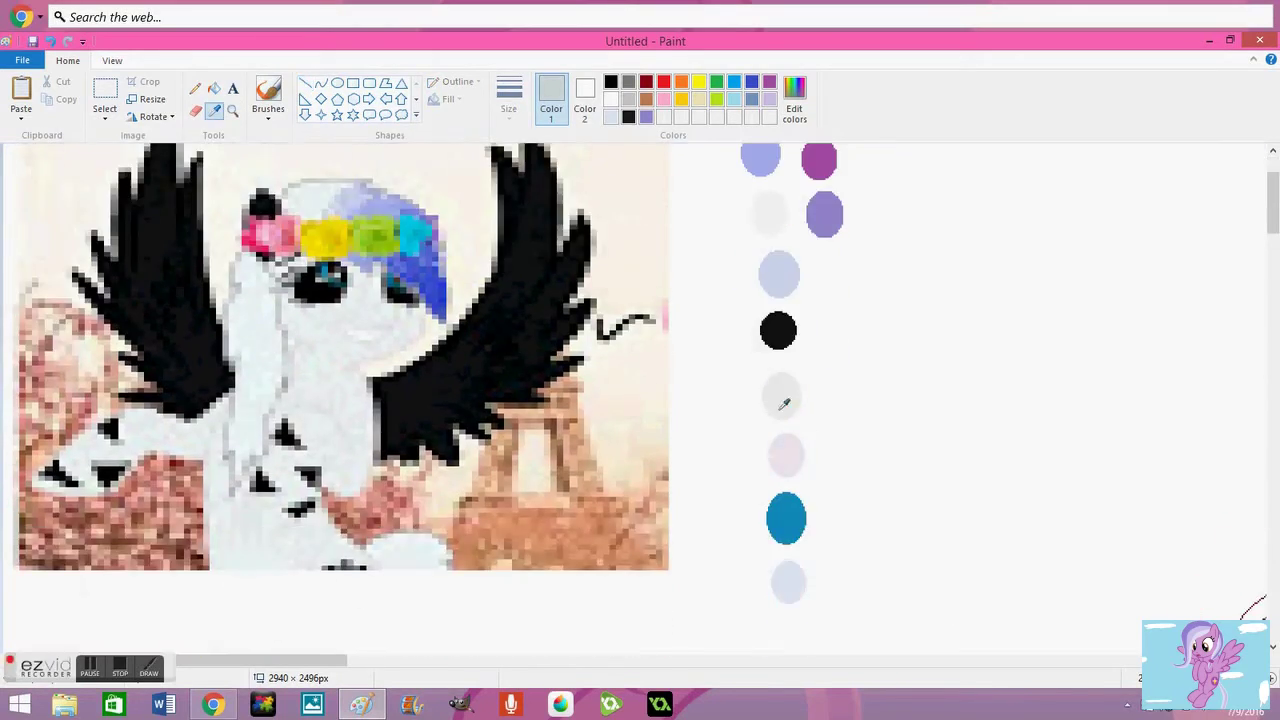
left_click(800, 396)
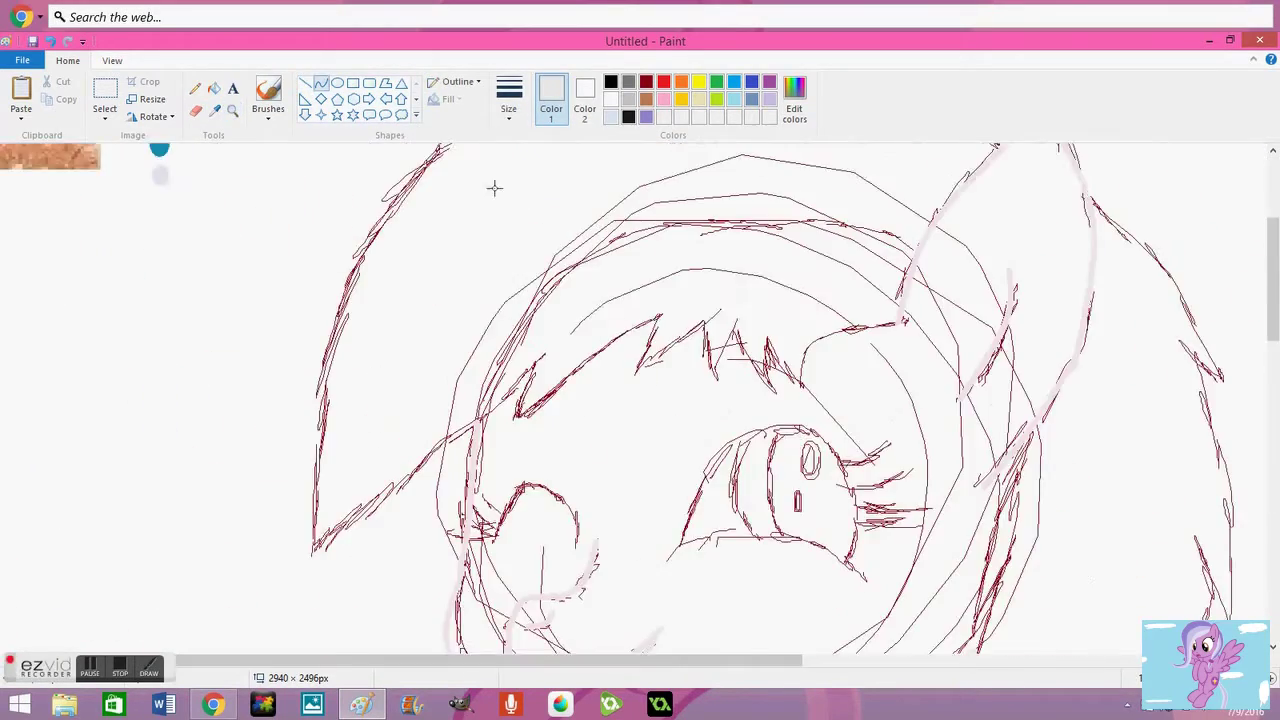
Trace the jagged fringe and the mane's lower edge out to its front tip with light grey curves.
left_click_drag(808, 480, 860, 450)
left_click_drag(560, 543, 623, 480)
scroll(623, 480, "down", 3)
left_click_drag(548, 222, 312, 422)
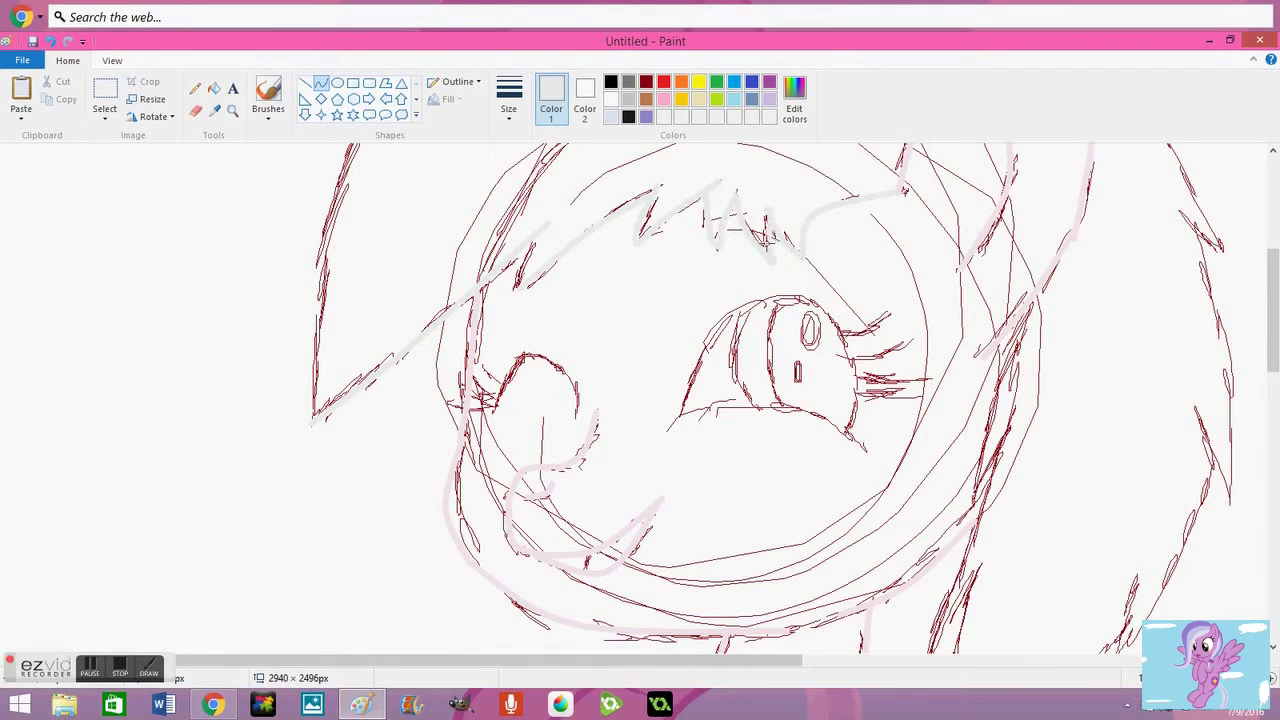
Trace the mane's crown, its long front edge and the first lock behind the ear with light grey curves.
scroll(517, 273, "up", 5)
left_click_drag(614, 298, 997, 393)
scroll(441, 360, "down", 3)
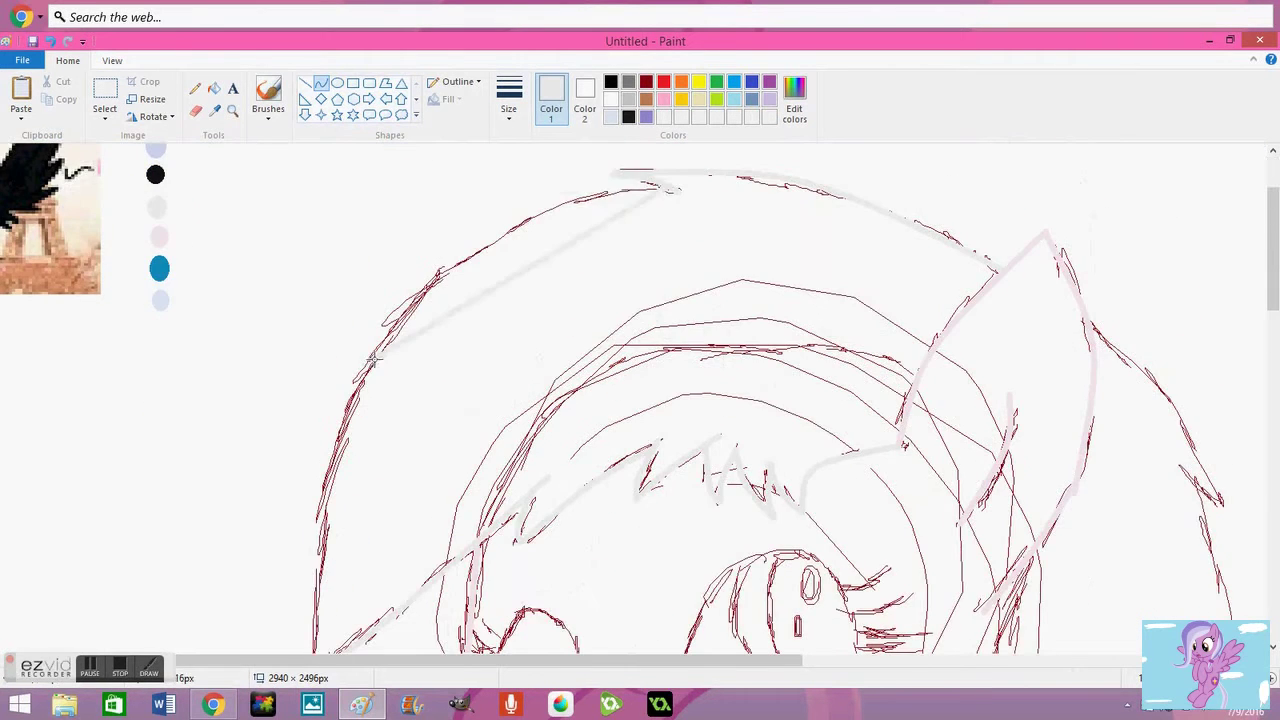
scroll(1206, 440, "up", 5)
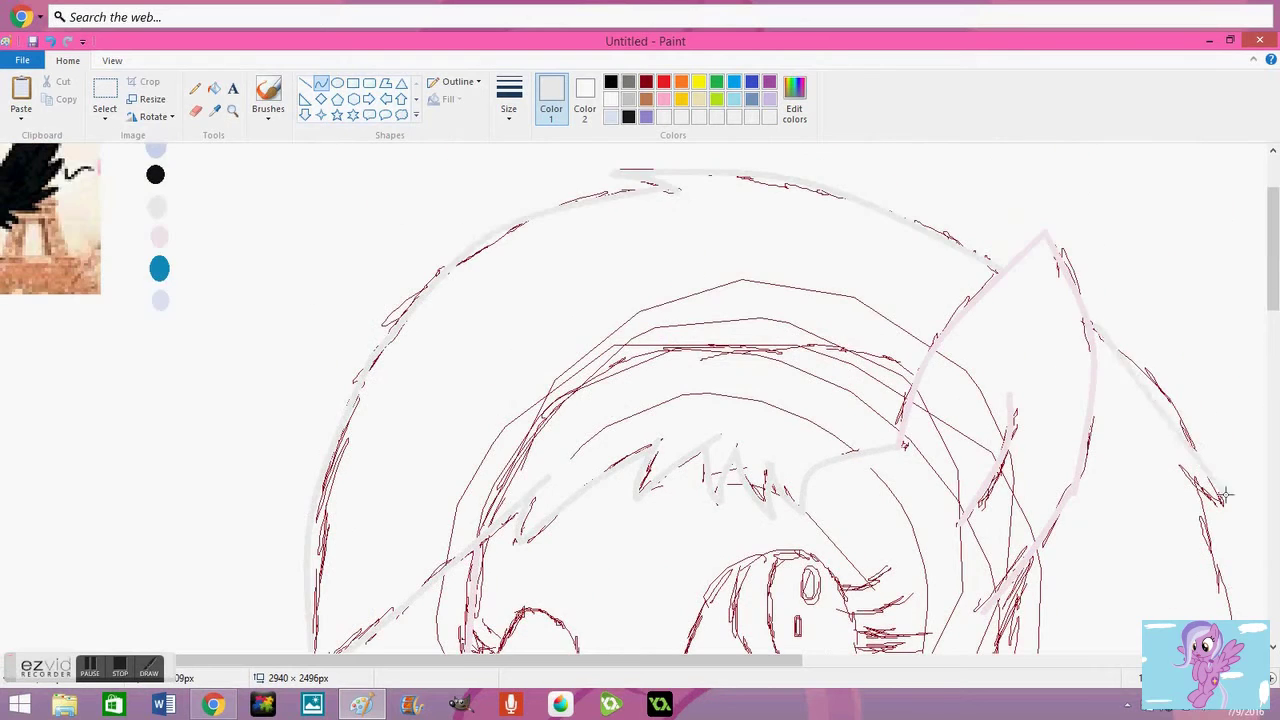
Trace the outer edge of the back mane down toward the shoulder with light grey curves.
scroll(1215, 400, "down", 4)
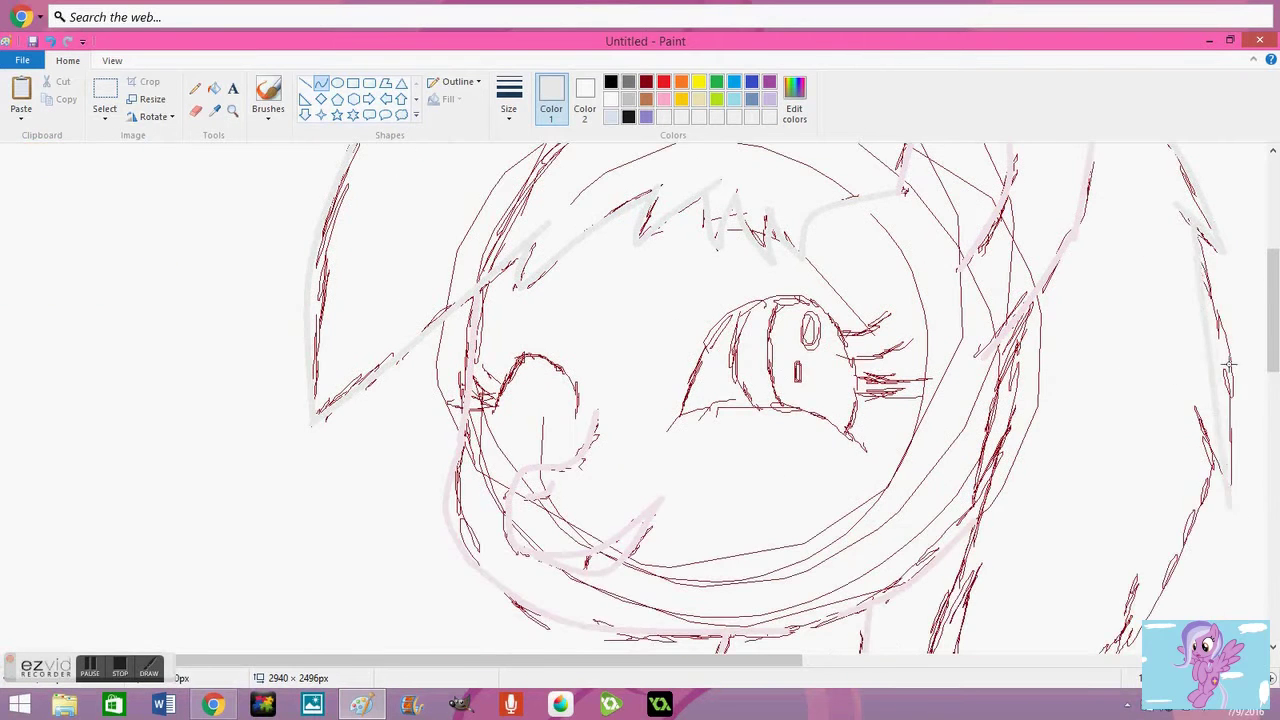
scroll(1190, 262, "down", 2)
left_click_drag(1180, 314, 1122, 402)
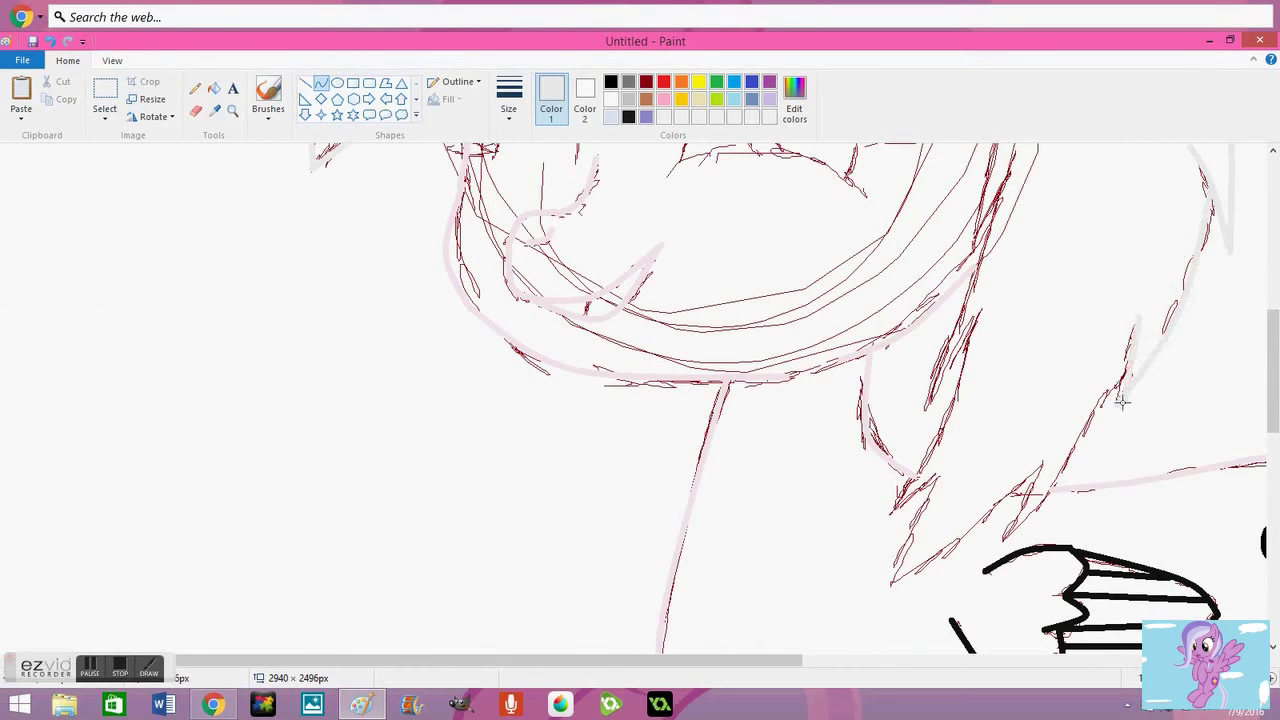
left_click_drag(1002, 541, 1120, 378)
Trace the inner edge and the jagged lower tips of the back mane with light grey curves.
scroll(1012, 342, "up", 2)
left_click_drag(963, 432, 1000, 421)
scroll(1053, 415, "down", 1)
left_click_drag(985, 335, 925, 535)
left_click_drag(965, 433, 940, 515)
scroll(974, 483, "down", 2)
left_click_drag(958, 250, 932, 328)
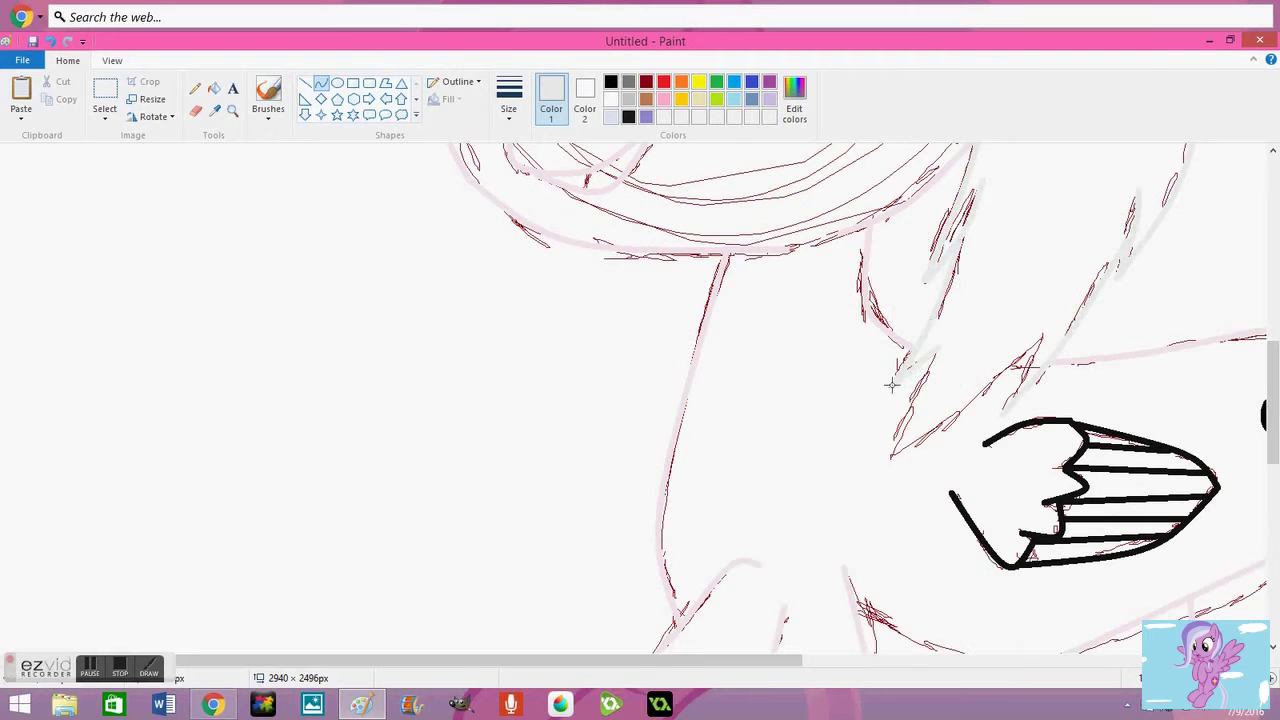
mouse_move(883, 457)
left_mouse_down()
mouse_move(961, 410)
mouse_move(937, 362)
left_mouse_up()
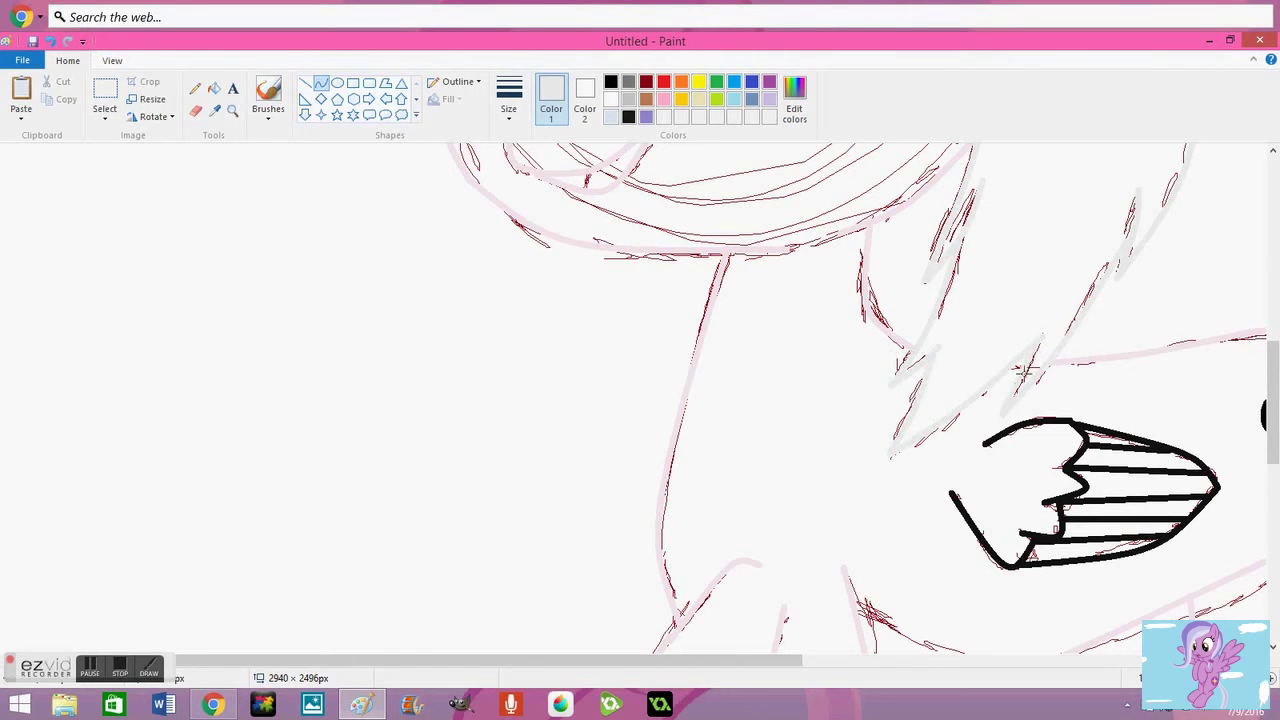
Trace the upper tail from the rump, including its top tuft and both outer edges, with light grey curves.
scroll(1015, 392, "up", 3)
scroll(971, 500, "right", 5)
scroll(763, 343, "down", 3)
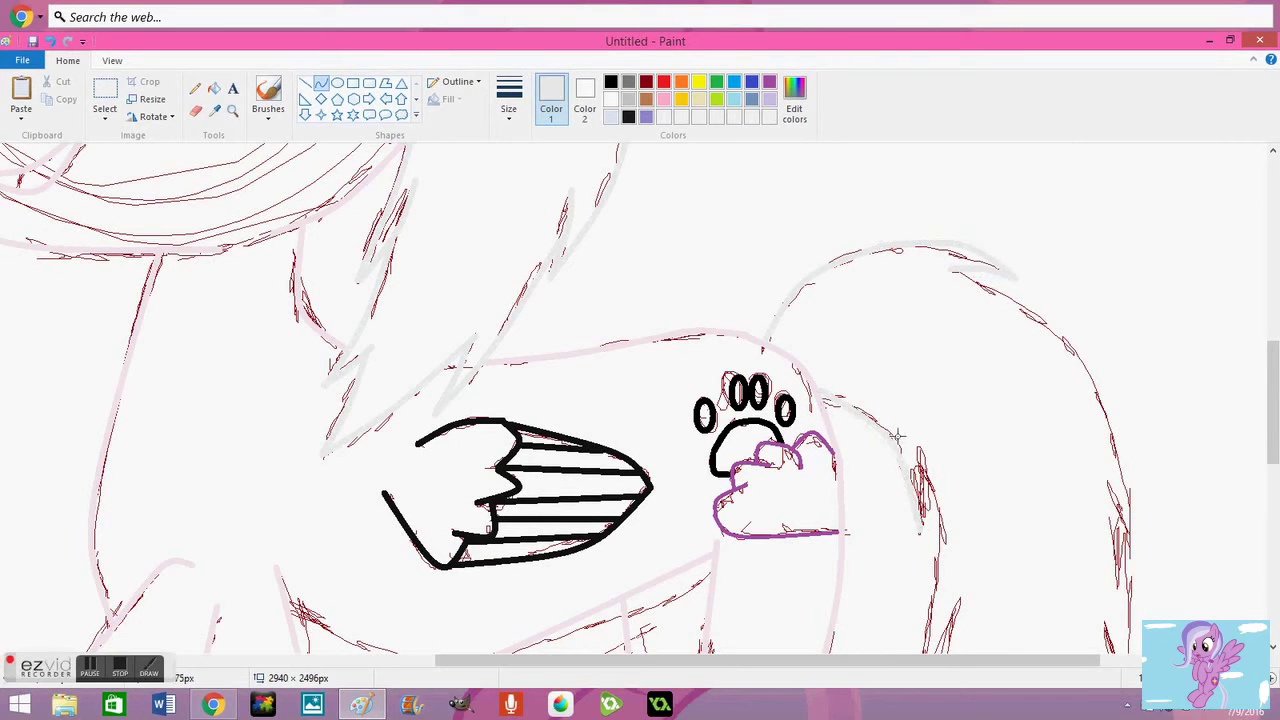
mouse_move(954, 273)
left_mouse_down()
mouse_move(1143, 491)
mouse_move(1133, 546)
left_mouse_up()
scroll(1055, 415, "down", 1)
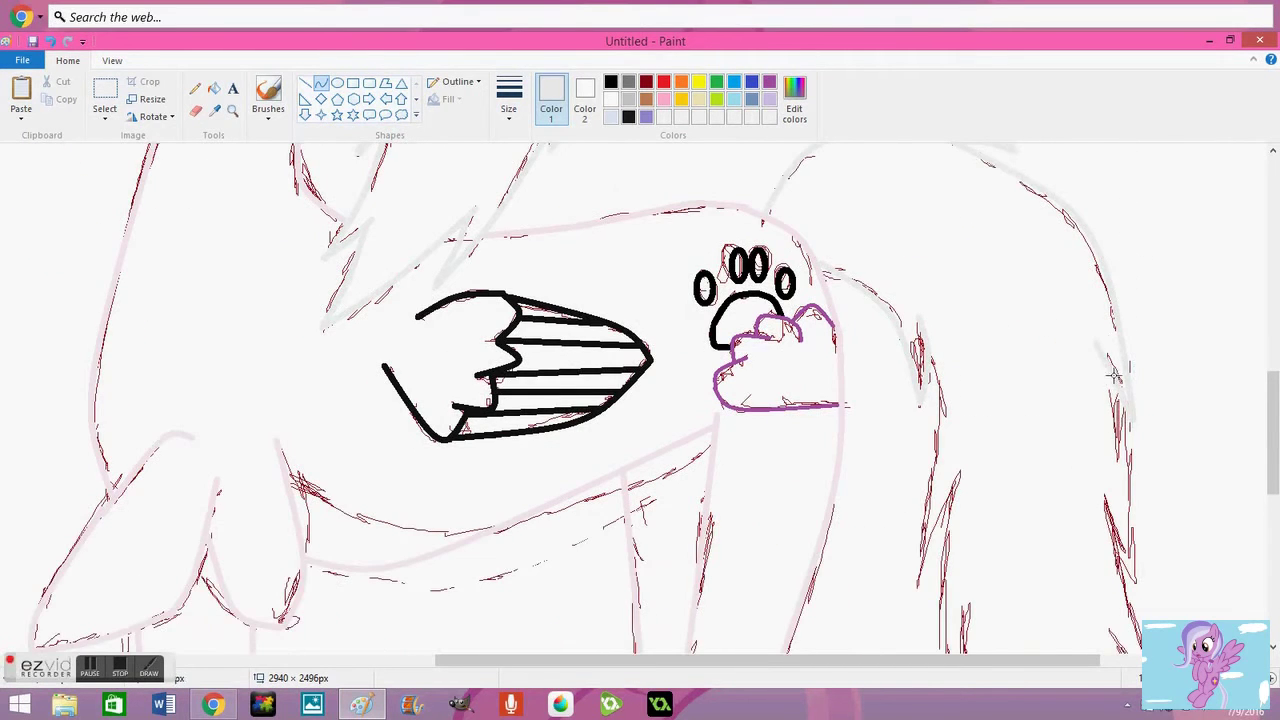
Trace the jagged lower tail down to its pointed tip with light grey curves.
scroll(940, 400, "down", 2)
left_click_drag(933, 256, 960, 458)
mouse_move(960, 390)
left_mouse_down()
mouse_move(1002, 495)
mouse_move(1175, 605)
left_mouse_up()
mouse_move(1120, 420)
left_mouse_down()
mouse_move(1160, 590)
mouse_move(1180, 610)
left_mouse_up()
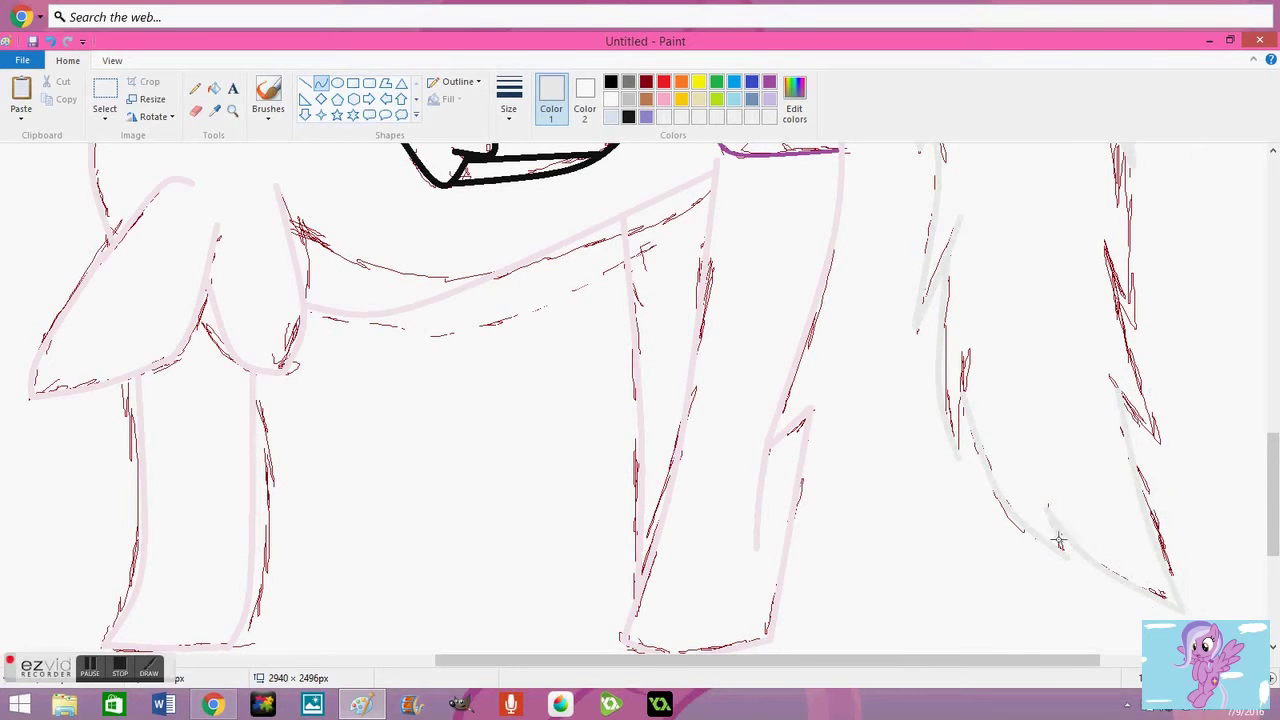
Trace the open eye's lower lid in pale pink, and its upper outline and inner pupil edge in black.
scroll(1122, 283, "up", 1)
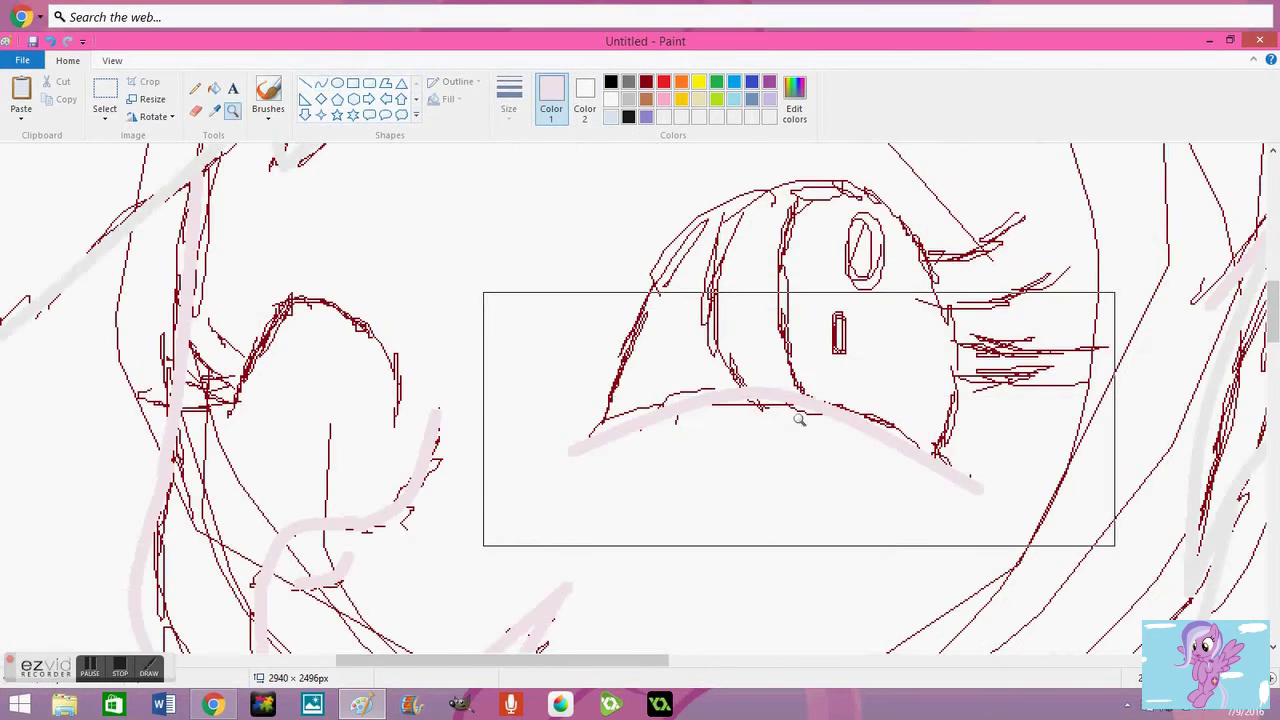
left_click_drag(928, 455, 883, 192)
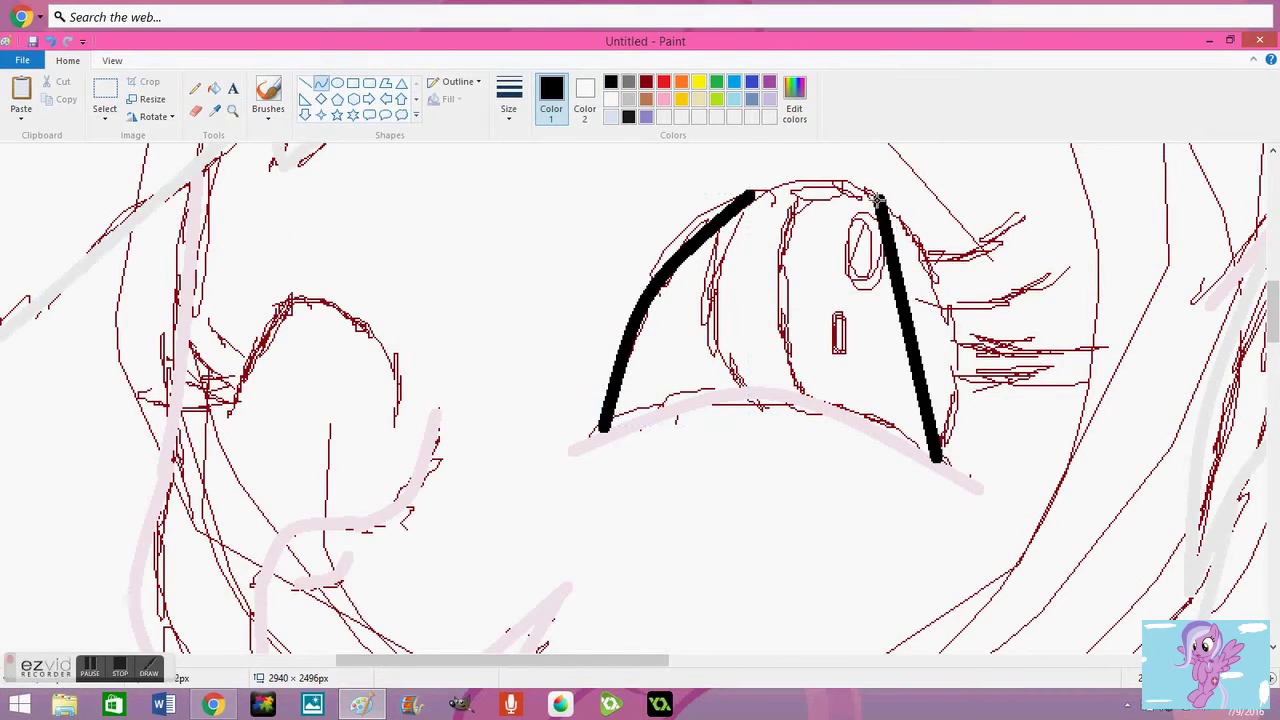
left_click_drag(910, 320, 958, 300)
left_click_drag(750, 192, 878, 192)
mouse_move(802, 398)
left_mouse_down()
mouse_move(802, 183)
mouse_move(791, 393)
left_mouse_up()
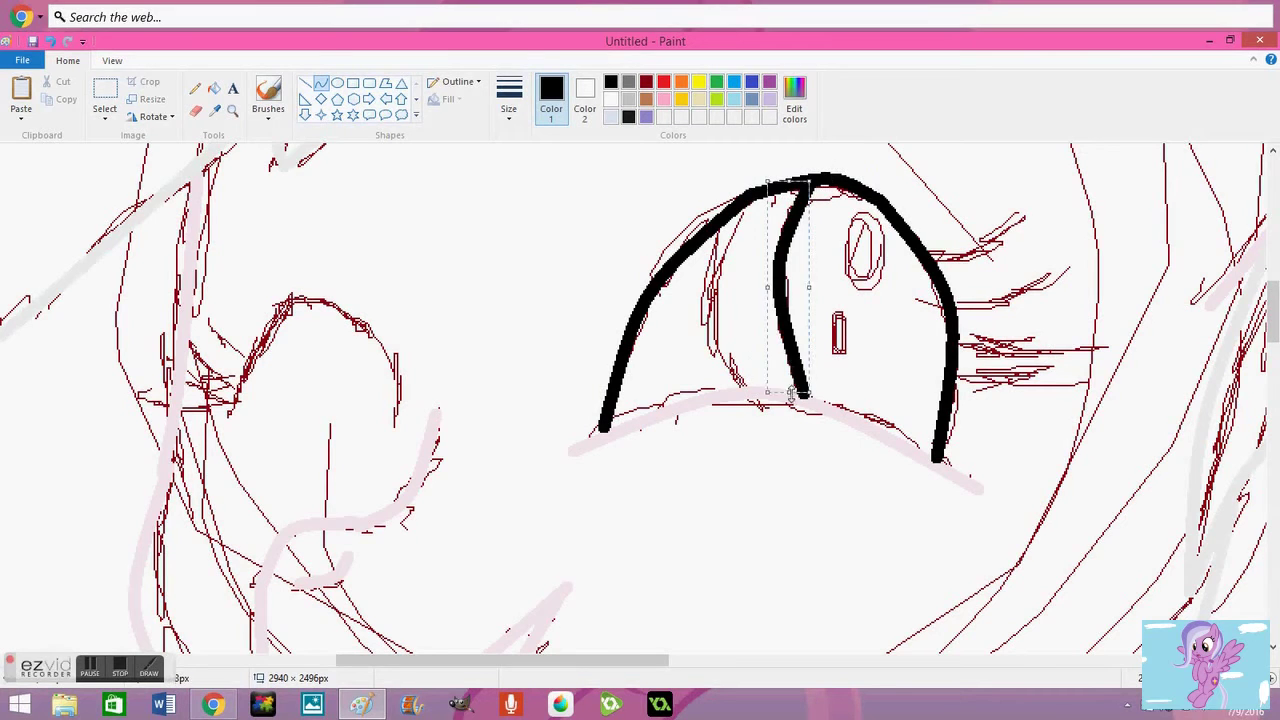
Trace the open eye's four lashes with black curves.
left_click_drag(935, 255, 1020, 213)
left_click_drag(950, 300, 1060, 272)
left_click_drag(955, 350, 1115, 345)
left_click_drag(950, 380, 1025, 385)
Sample the teal blue palette swatch and trace the open eye's iris edge with a curve in that colour.
scroll(640, 400, "left", 10)
left_click(214, 110)
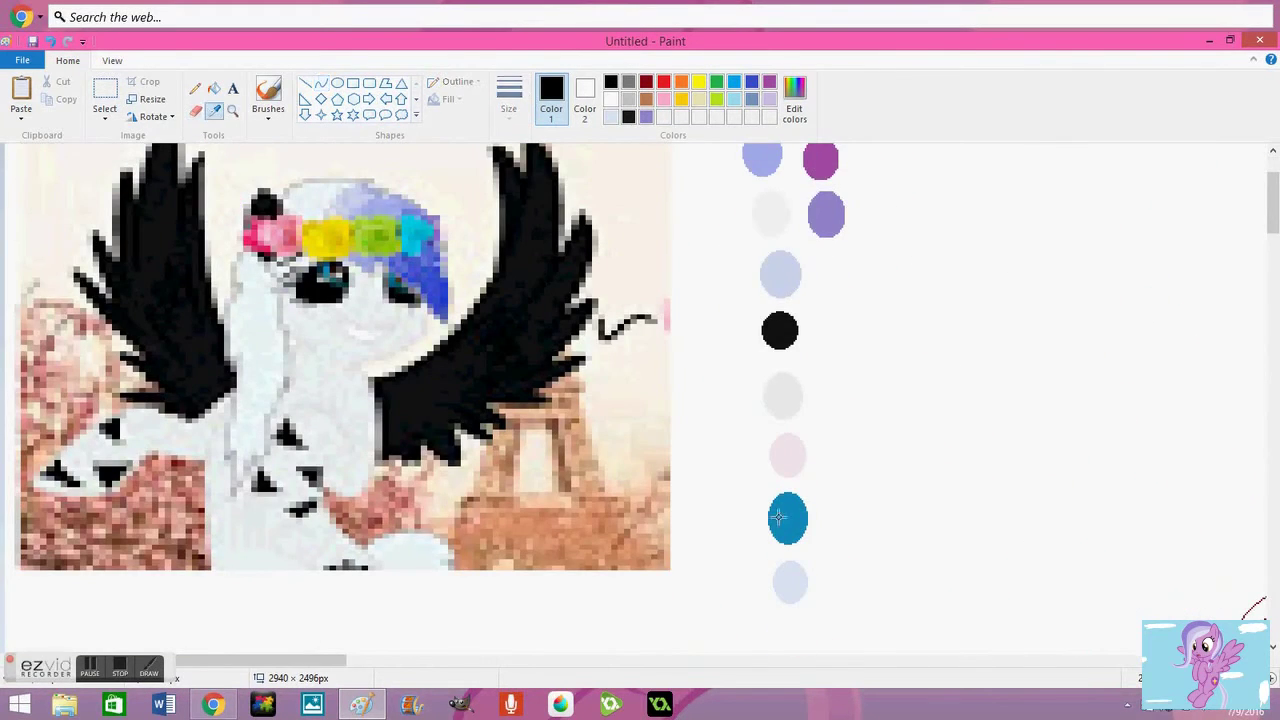
left_click(786, 517)
scroll(640, 400, "right", 10)
left_click_drag(290, 368, 305, 525)
left_click_drag(298, 450, 264, 460)
Trace the closed eye and its lashes with black curves, and add a small red curve inside the mouth.
scroll(300, 222, "left", 10)
left_click_drag(542, 550, 542, 570)
mouse_move(546, 523)
left_mouse_down()
mouse_move(450, 440)
mouse_move(380, 558)
mouse_move(333, 529)
mouse_move(316, 553)
mouse_move(343, 450)
left_mouse_up()
left_click(611, 81)
mouse_move(388, 512)
left_mouse_down()
mouse_move(262, 500)
mouse_move(303, 483)
left_mouse_up()
scroll(451, 409, "down", 5)
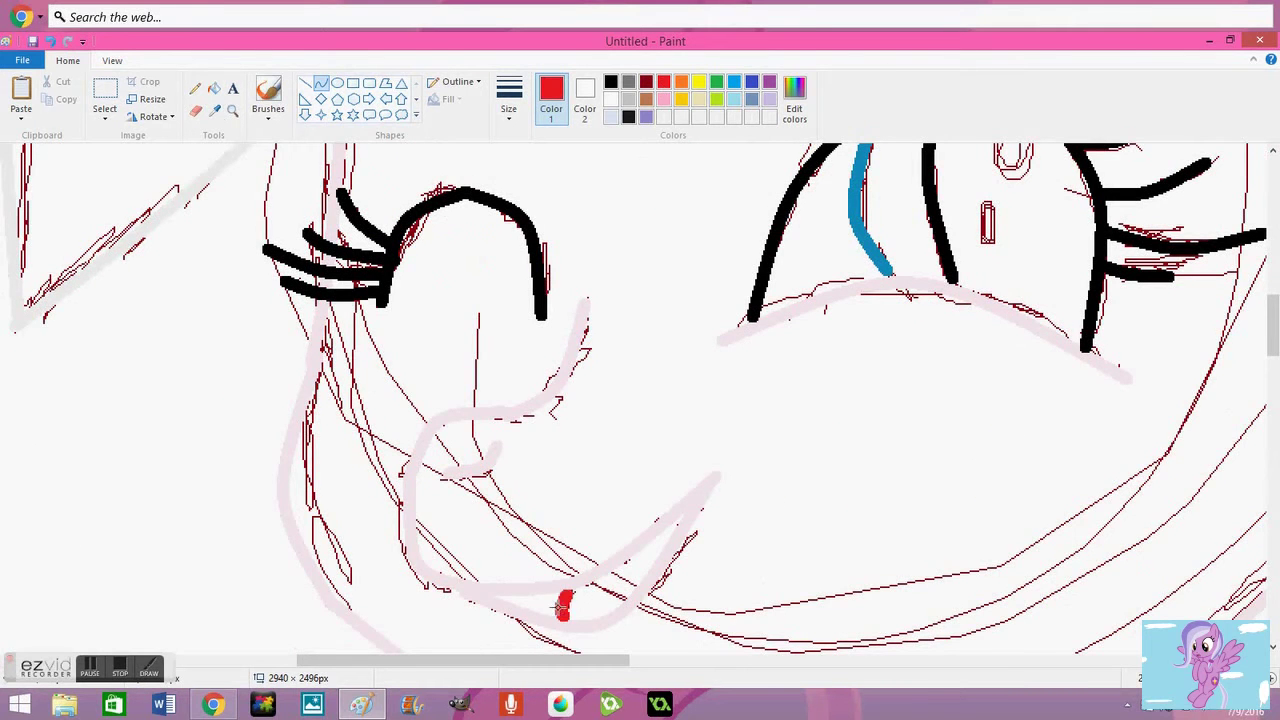
Clear the dark red construction circles and sketch lines around the head by filling them with the background colour.
left_click(233, 110)
right_click(271, 314)
left_click(449, 414)
left_click(646, 81)
left_click(214, 88)
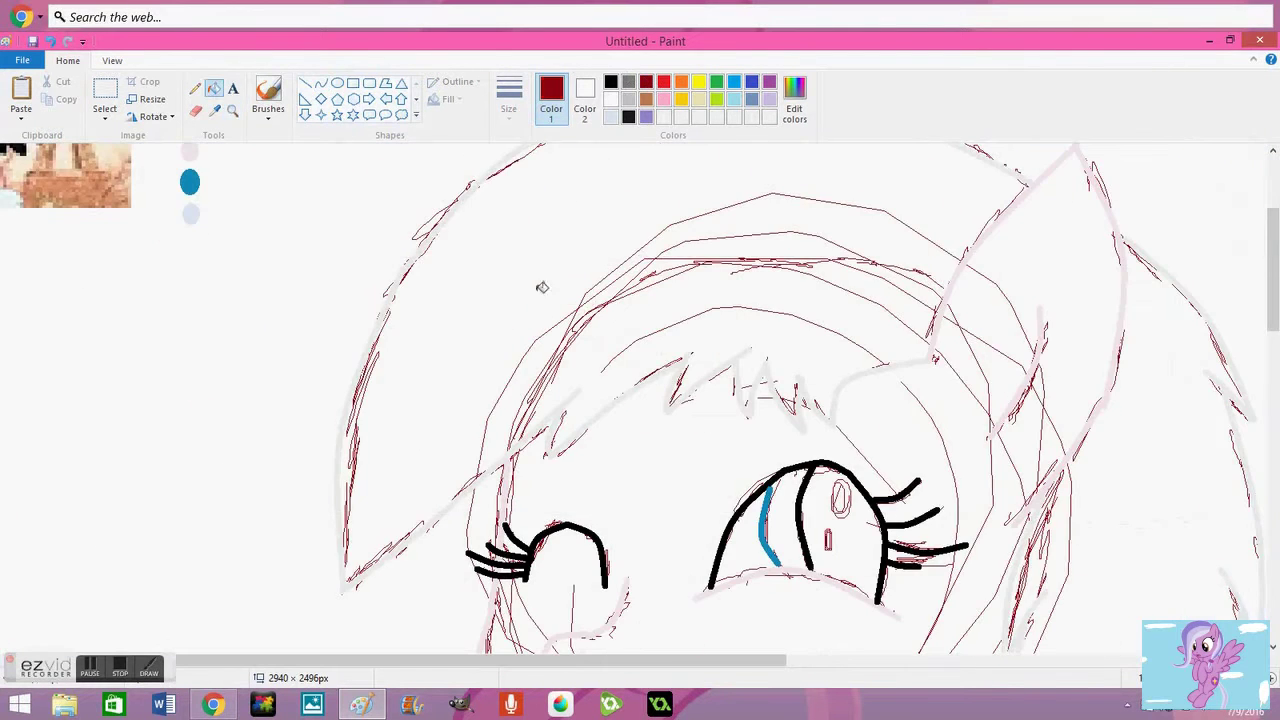
scroll(654, 457, "down", 5)
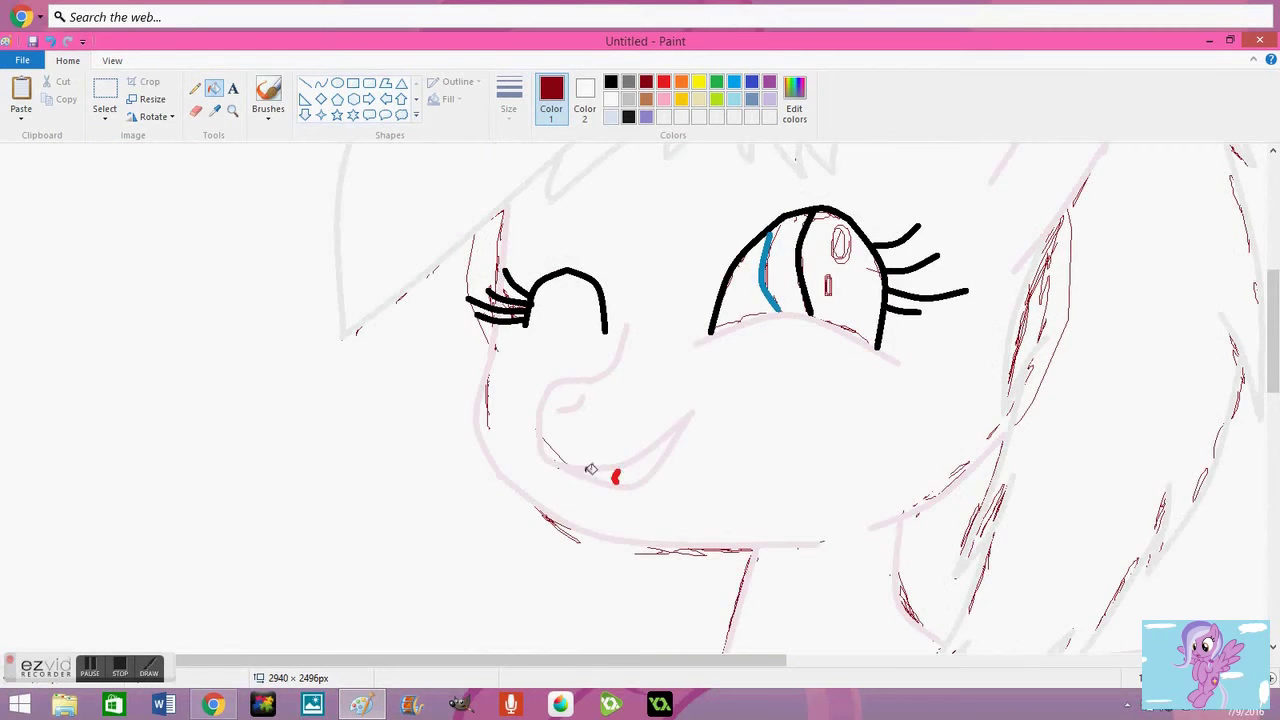
Fill the open eye's pupil black, add two white oval highlights, and fill the iris with the teal of its edge curve.
scroll(591, 470, "down", 5)
scroll(808, 568, "right", 8)
scroll(808, 463, "down", 6)
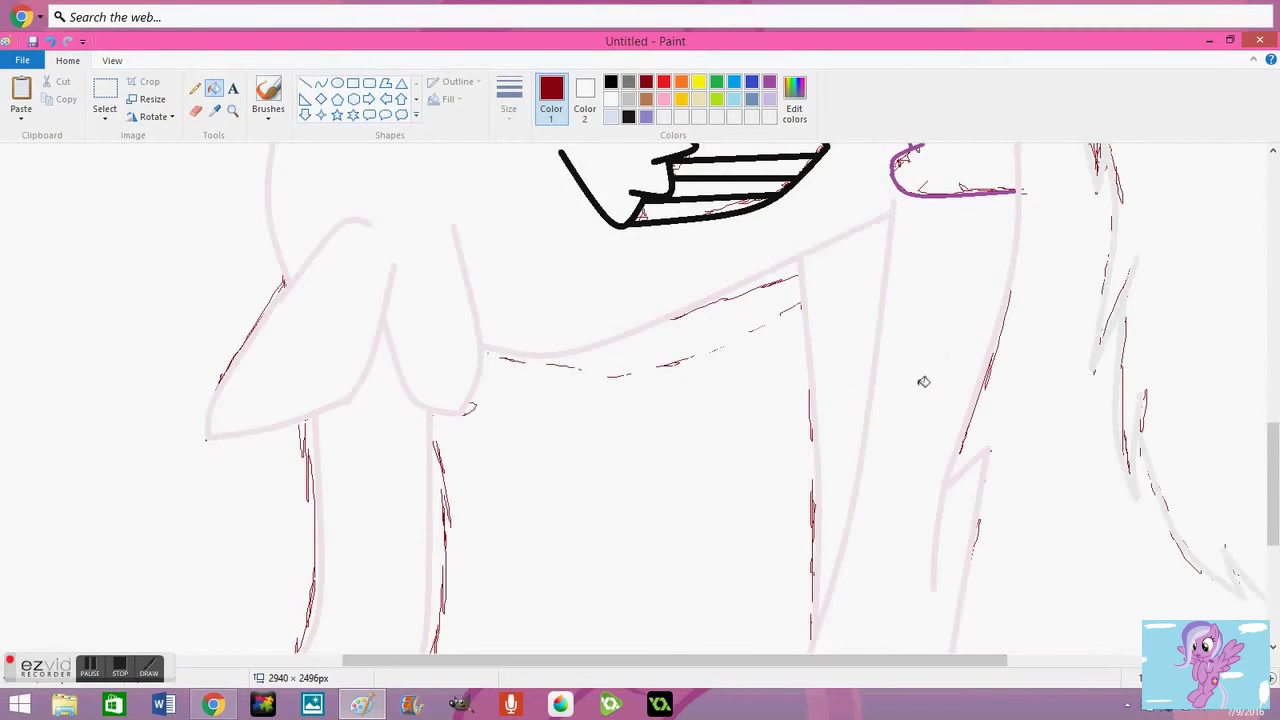
scroll(923, 381, "up", 7)
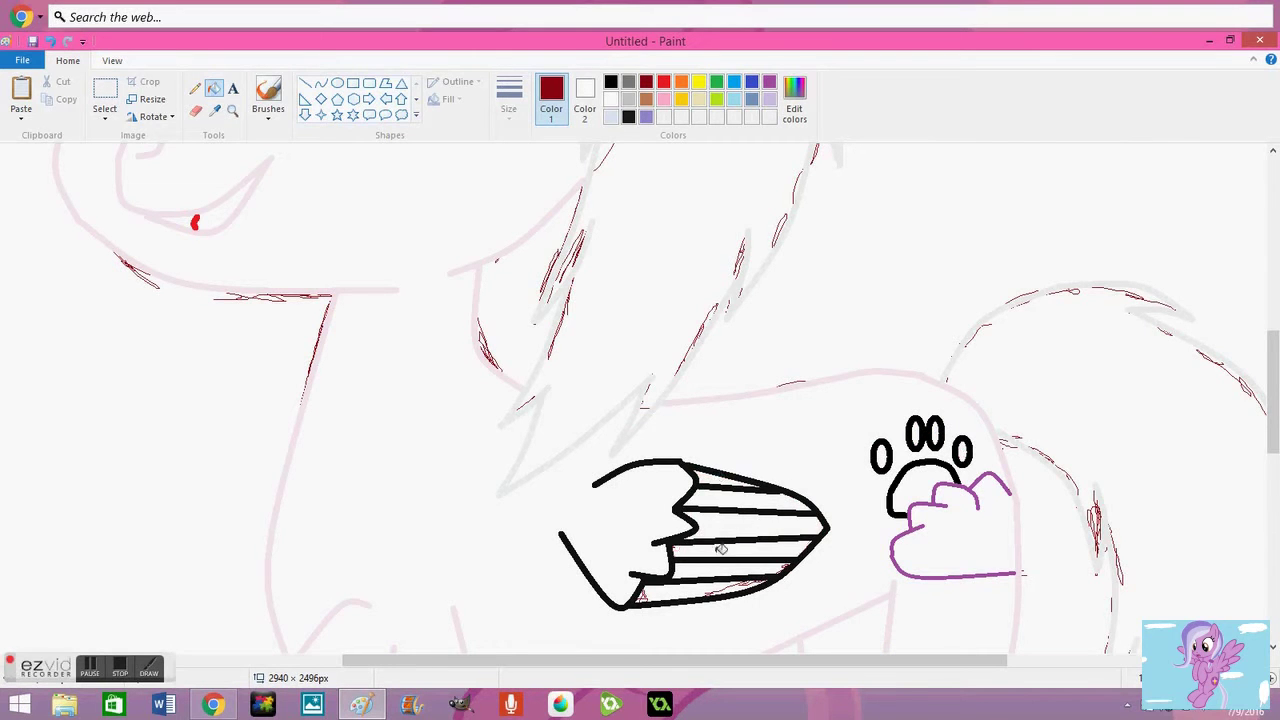
scroll(379, 271, "up", 7)
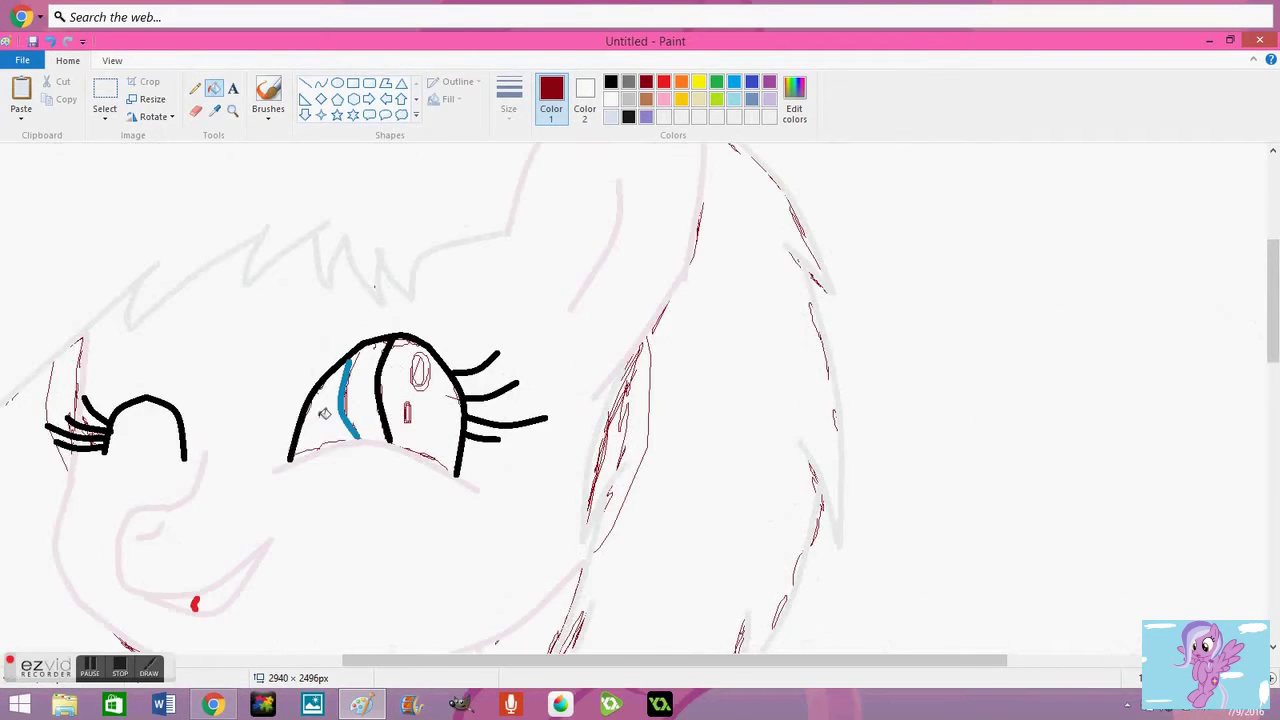
left_click(611, 81)
left_click(337, 82)
left_click(611, 99)
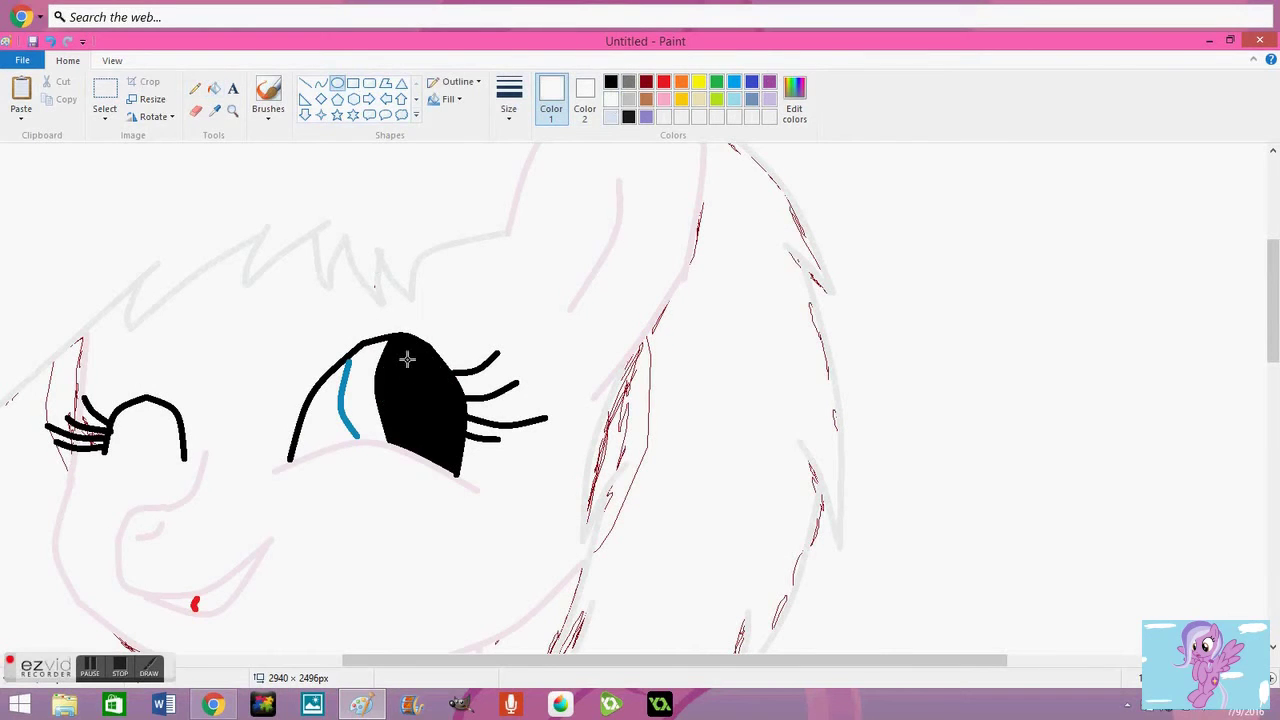
left_click(214, 88)
left_click(214, 110)
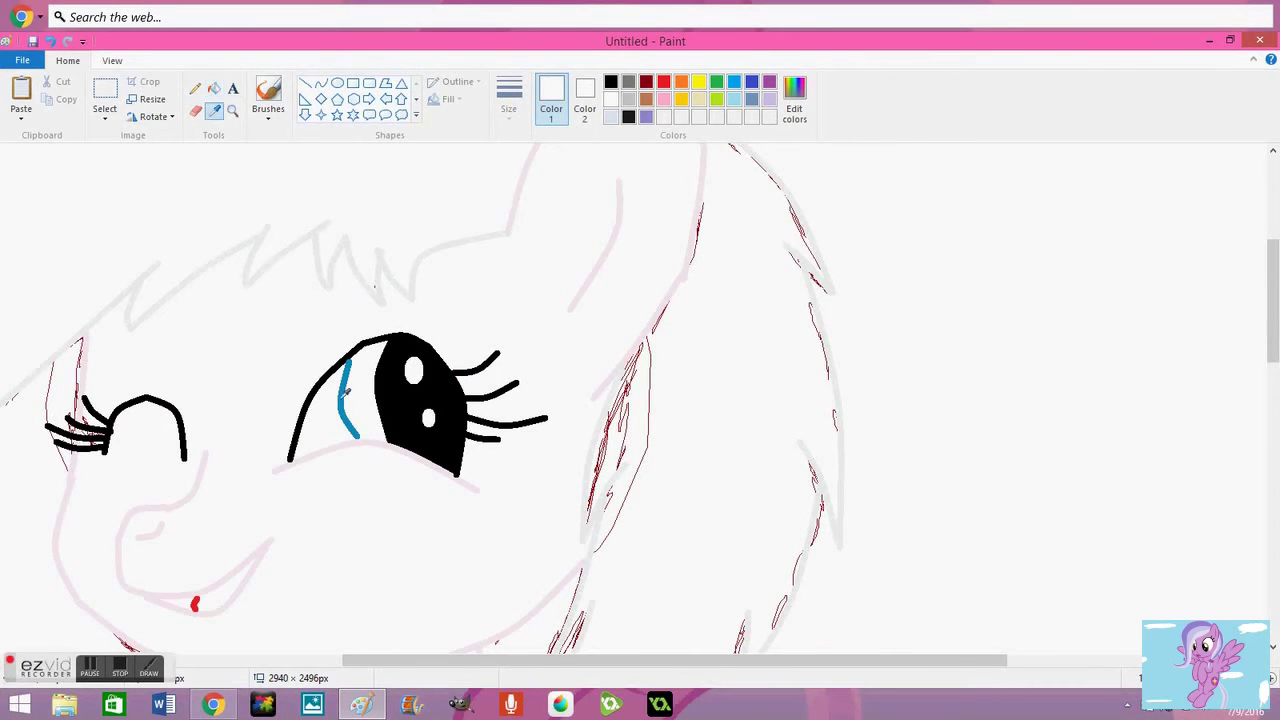
left_click(347, 390)
left_click(365, 400)
Clear the remaining dark red sketch lines around the mane, ear and closed eye by filling them with the background colour.
key("ctrl+z")
key("ctrl+z")
key("ctrl+z")
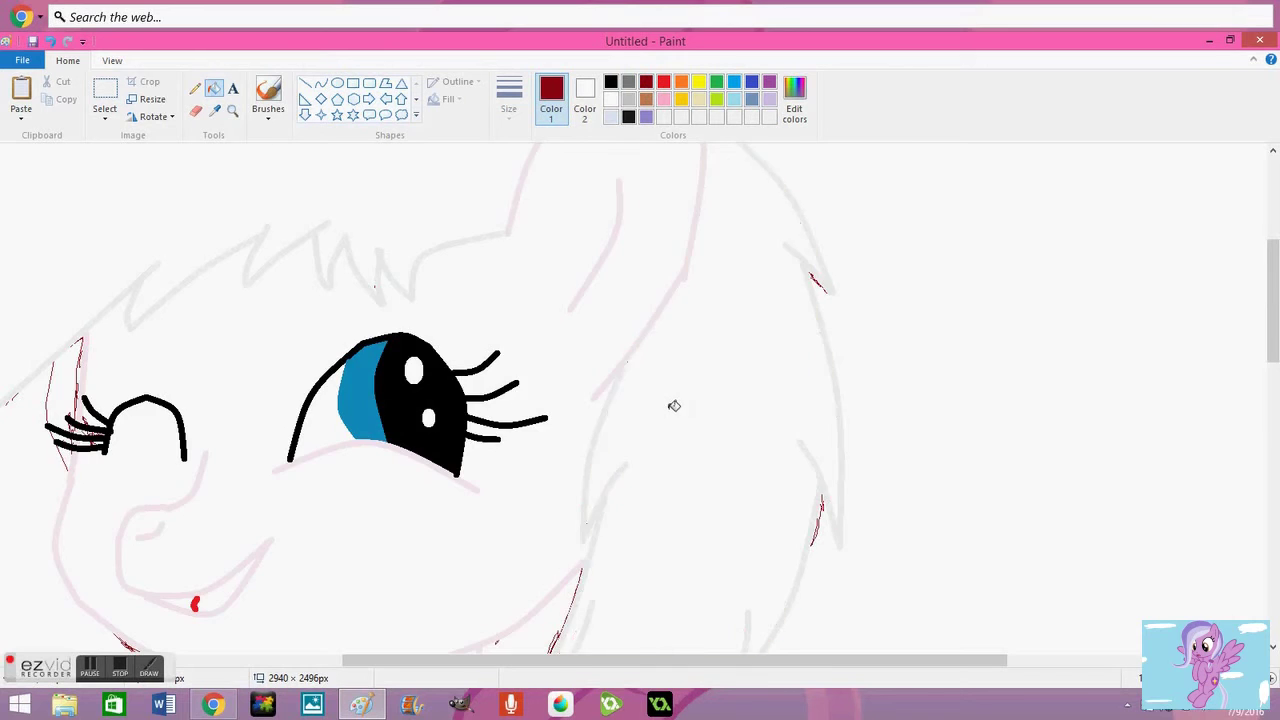
scroll(520, 523, "down", 7)
scroll(1166, 466, "up", 9)
left_click(232, 110)
left_click(50, 580)
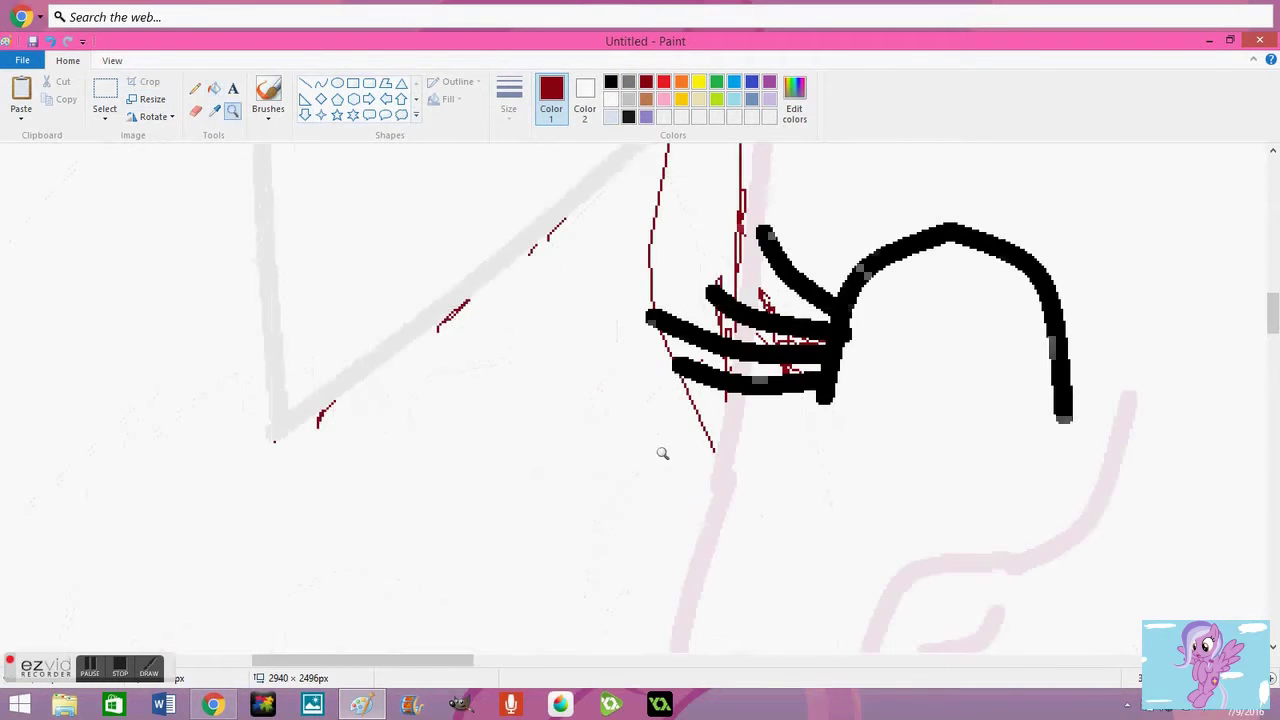
key("ctrl+z")
left_click(232, 110)
right_click(351, 229)
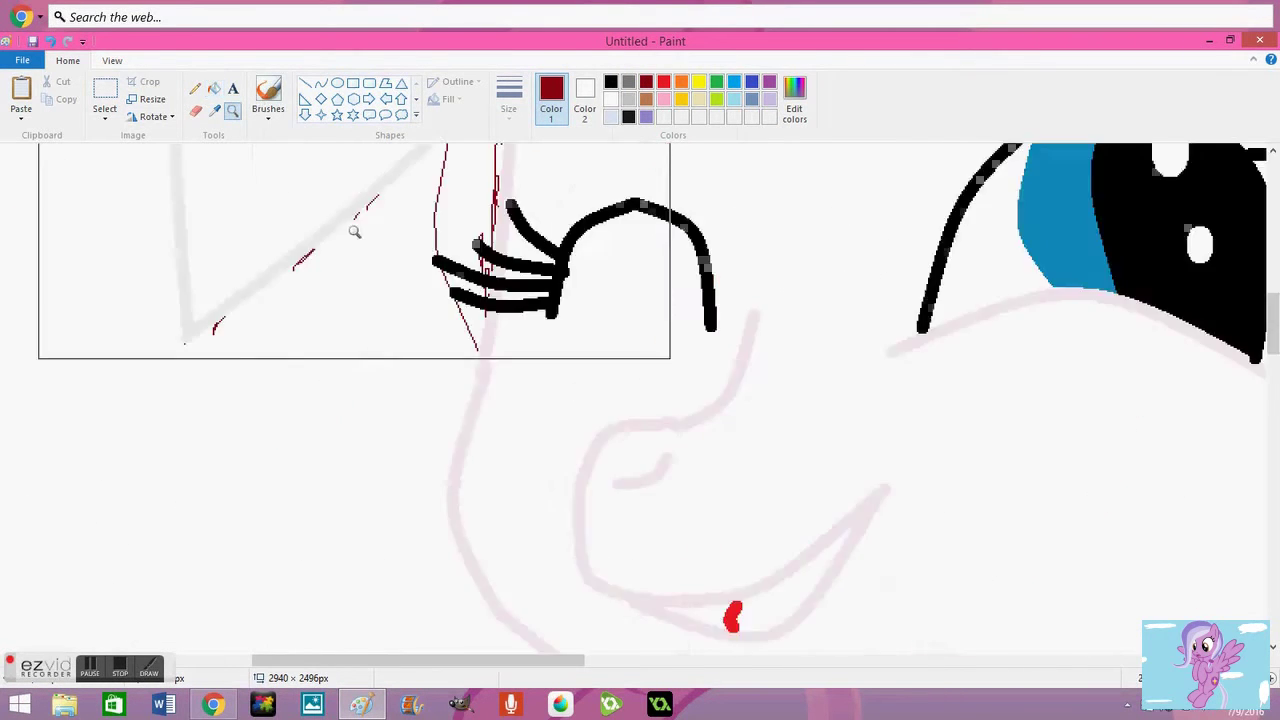
right_click(351, 229)
left_click(214, 88)
left_click(317, 577)
key("ctrl+z")
Sample the pale bluish-white body colour from the reference picture and fill the pony's head, ear, body and legs with it.
left_click(232, 110)
left_click(45, 185)
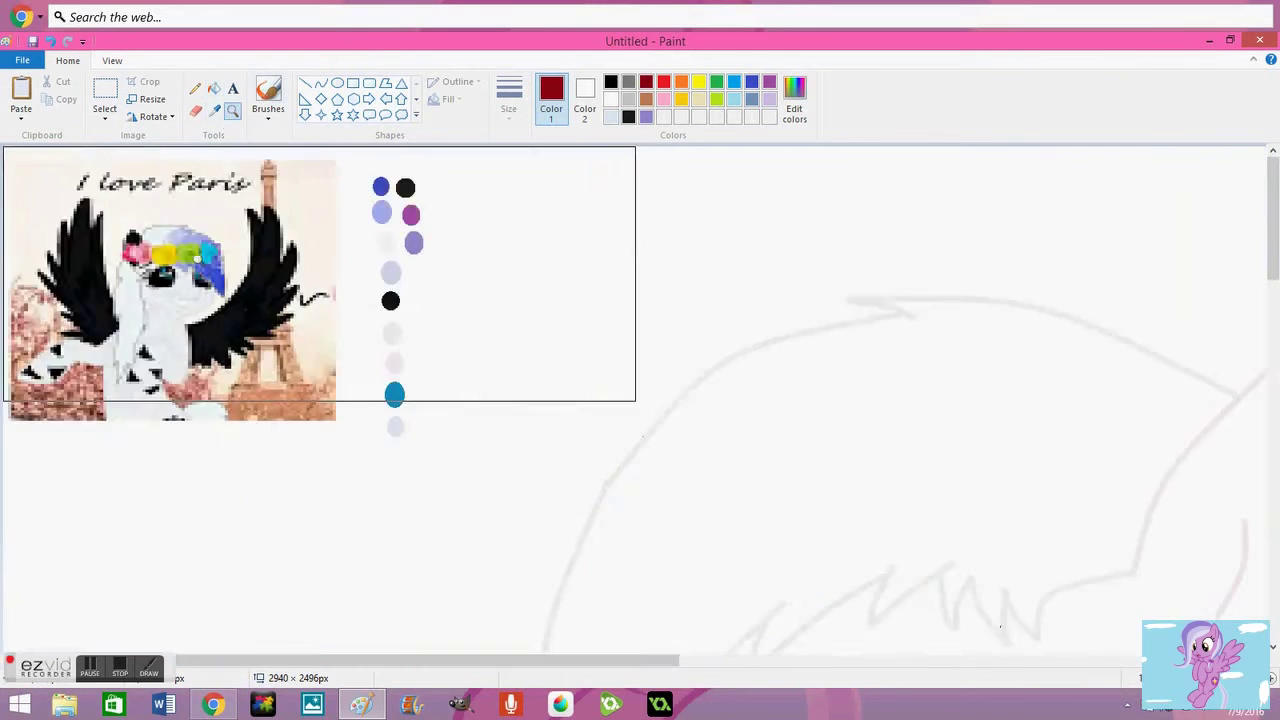
left_click(140, 300)
left_click(214, 110)
left_click(766, 334)
right_click(700, 450)
left_click(214, 88)
left_click(753, 626)
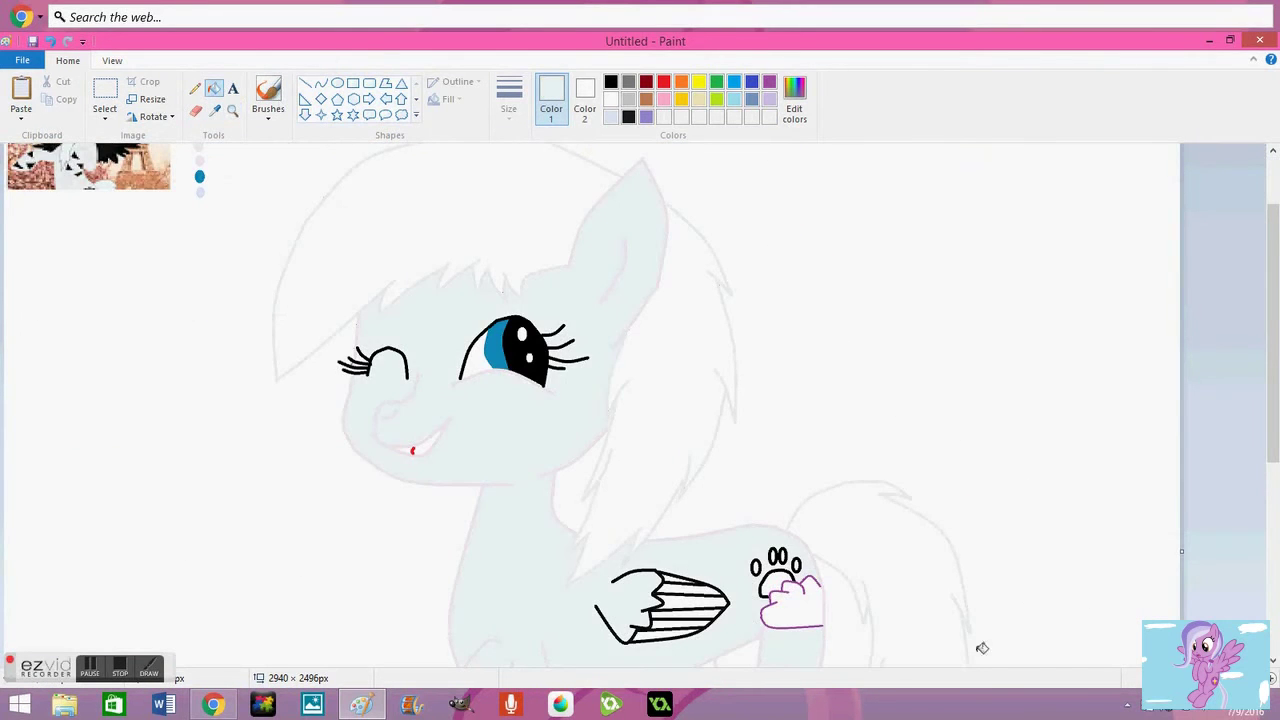
scroll(982, 648, "down", 5)
left_click(232, 110)
left_click(665, 343)
left_click(214, 88)
left_click(700, 385)
left_click(666, 432)
left_click(50, 41)
left_click(50, 41)
left_click(50, 41)
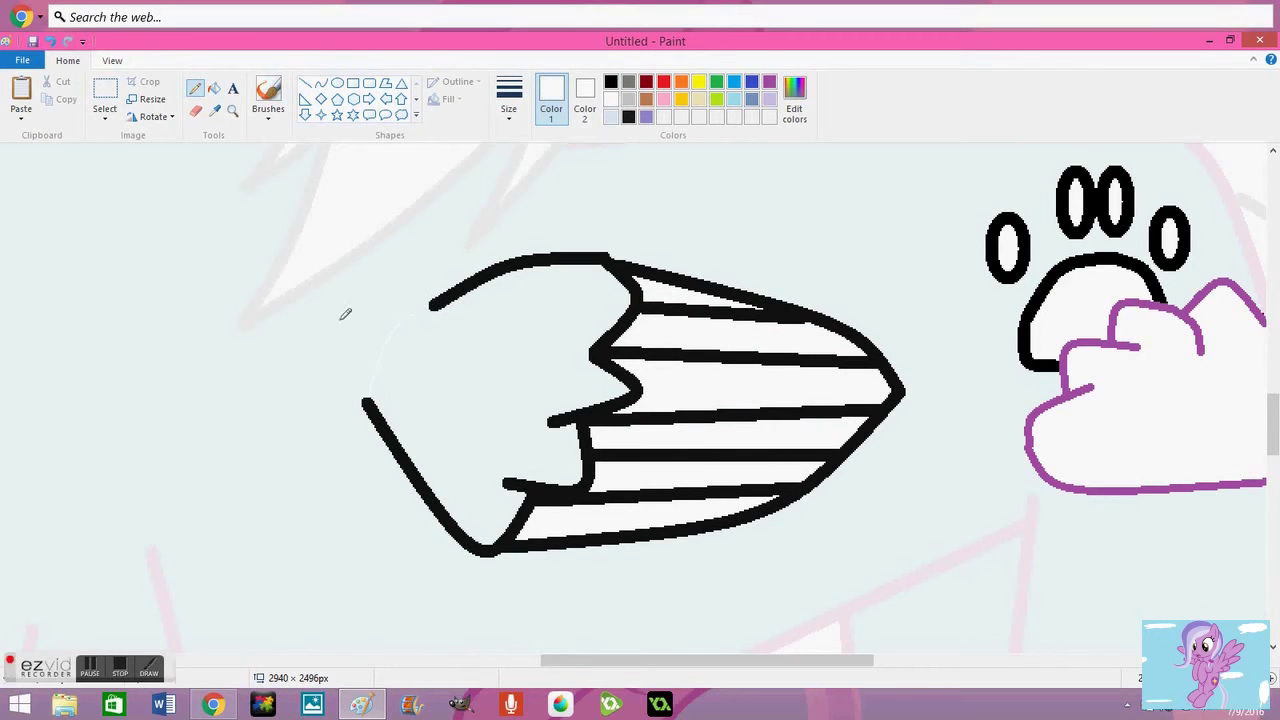
Fill the closed wing outline and the paw print with black, and the purple-outlined cloud shape beside the paw with light purple.
left_click(214, 88)
left_click(410, 360)
scroll(640, 400, "down", 3)
left_click(611, 81)
scroll(680, 537, "down", 3)
left_click(630, 440)
left_click(690, 451)
left_click(689, 438)
left_click(688, 428)
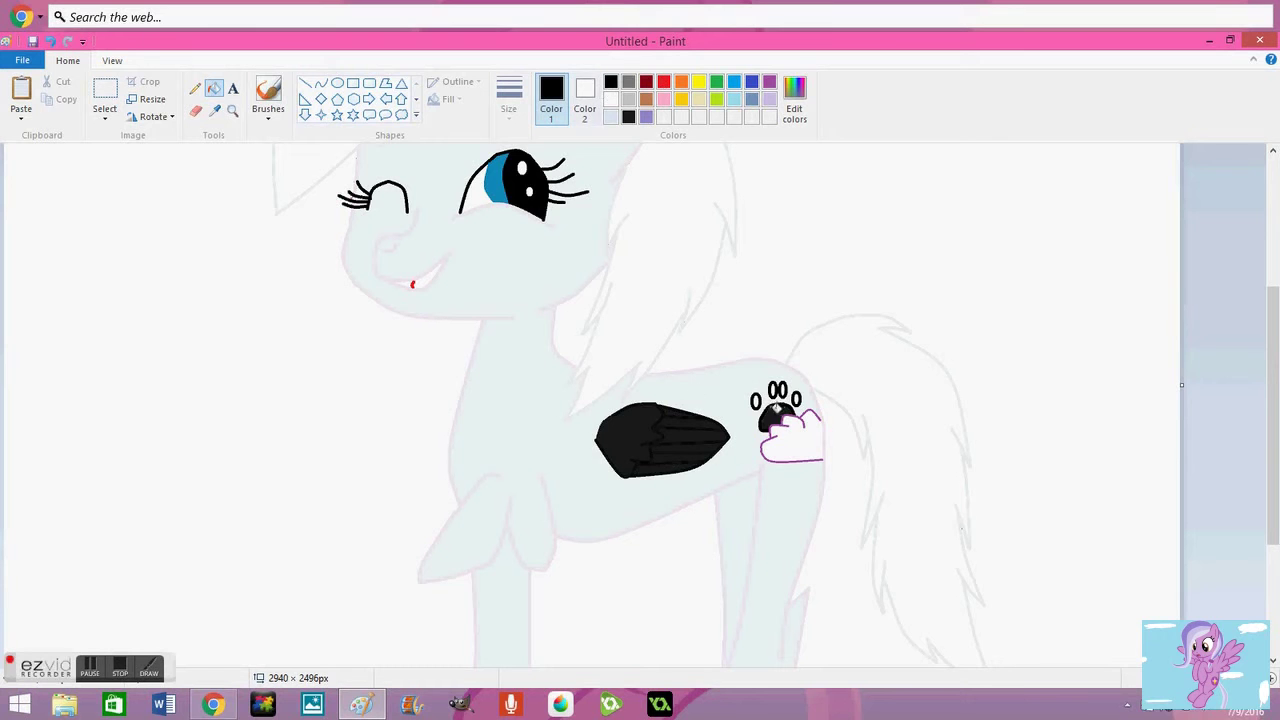
left_click(646, 116)
left_click(790, 440)
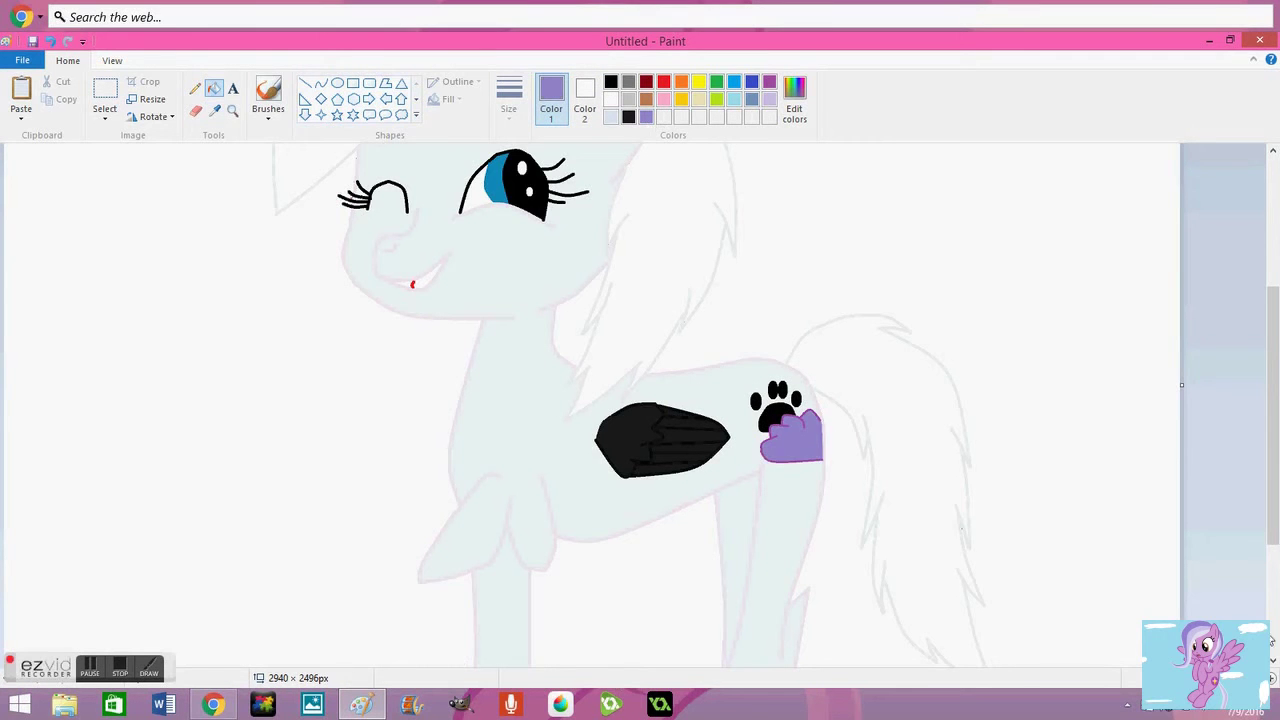
Move the blue, periwinkle, grey and pale blue swatches beside the mane and cut the leftover palette swatches.
scroll(251, 309, "up", 5)
left_click(232, 110)
left_click(251, 309)
left_click(104, 100)
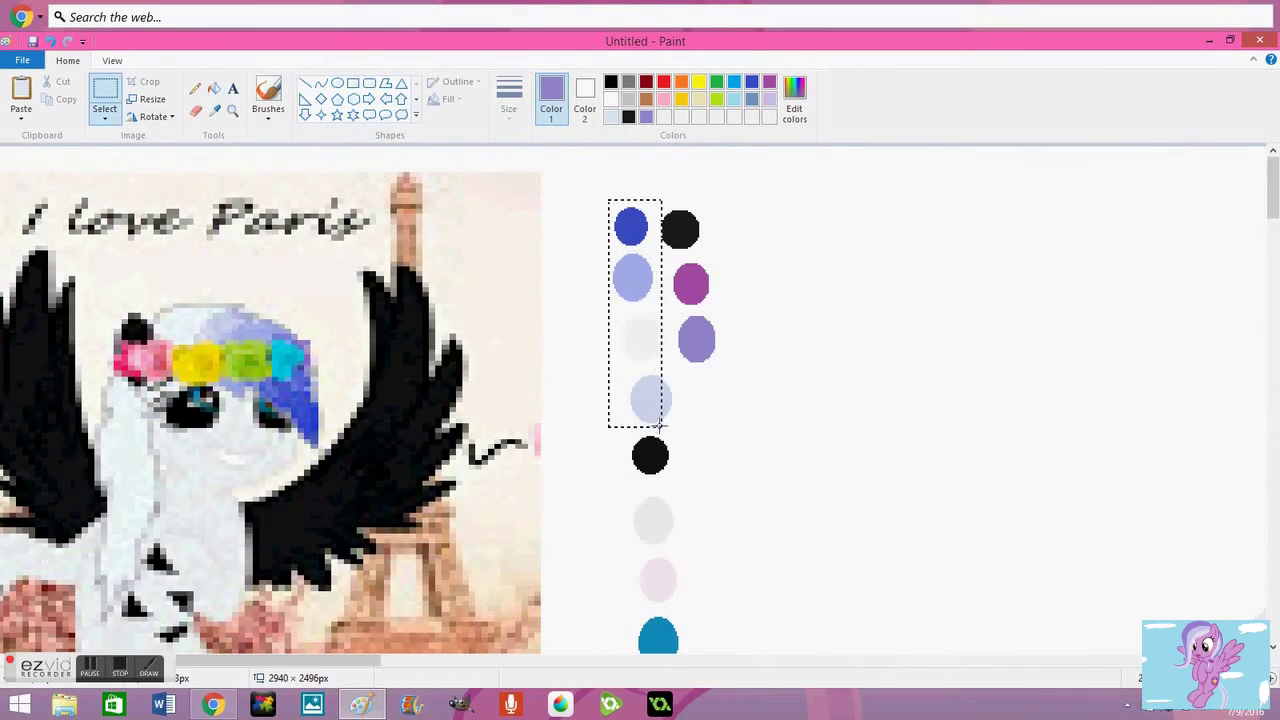
scroll(650, 425, "down", 4)
scroll(630, 232, "up", 2)
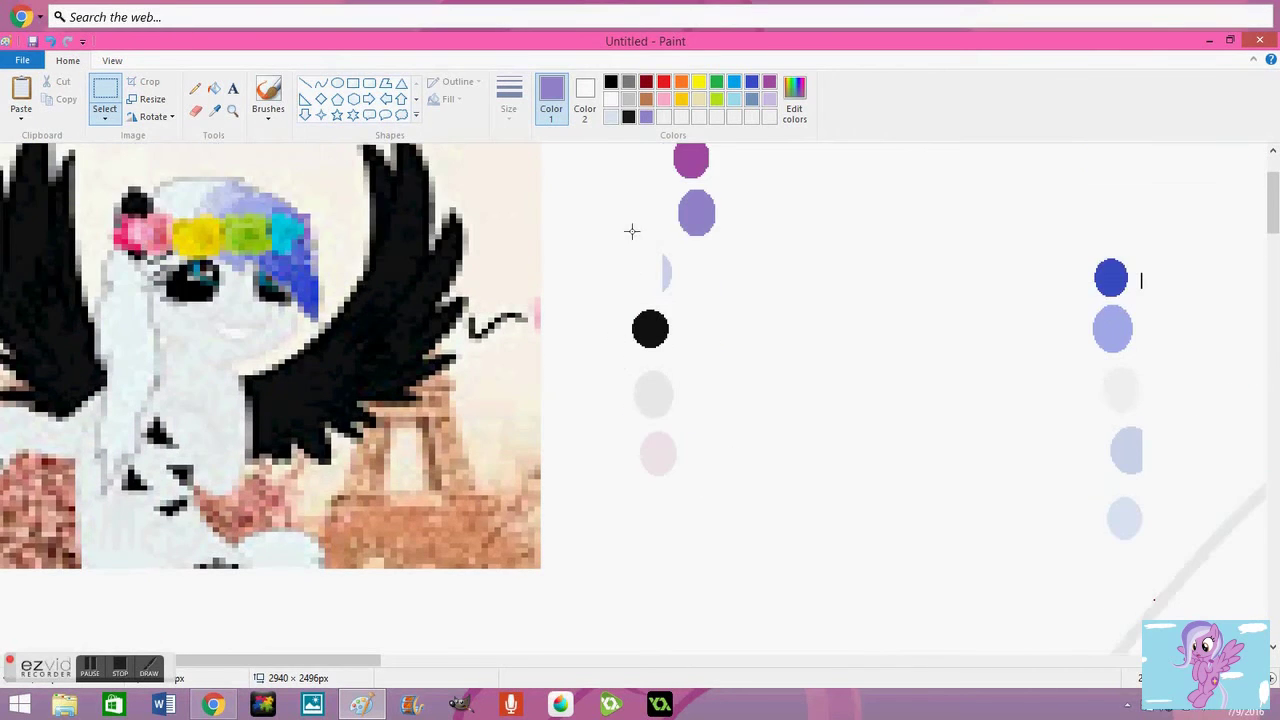
key("ctrl+z")
left_click(62, 82)
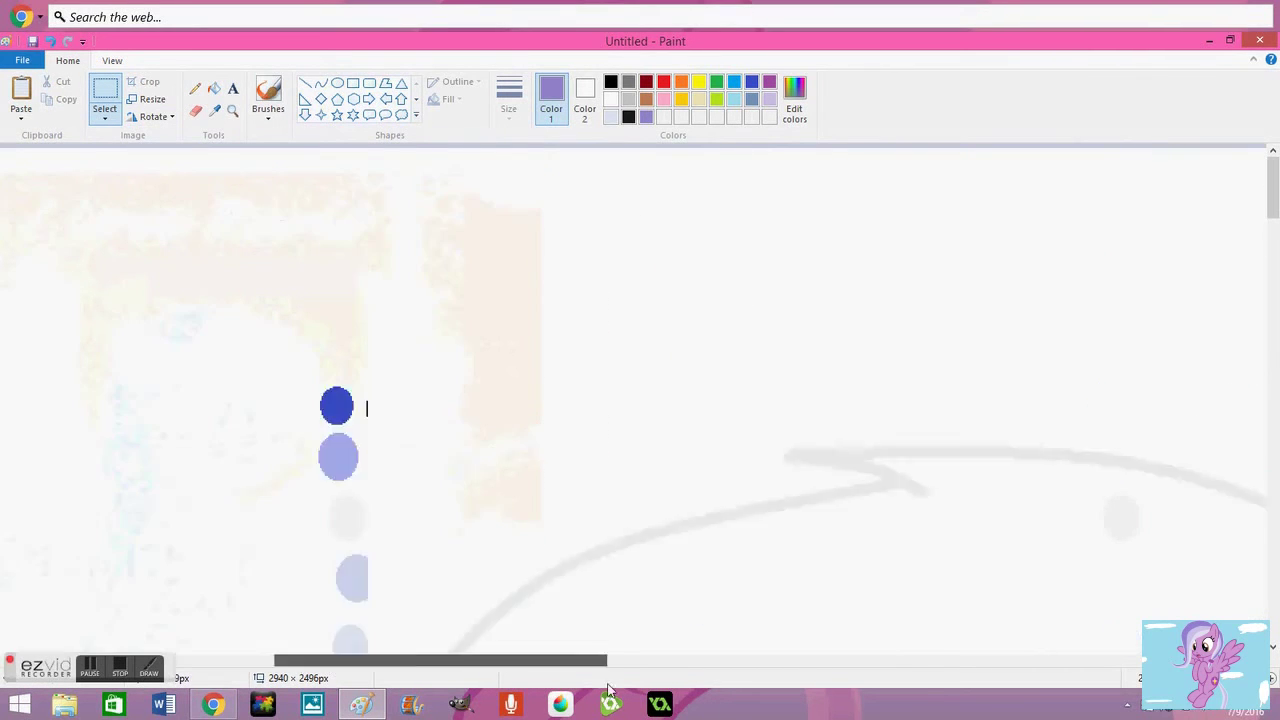
Outline and fill the ear in black, and draw pointed black stripes on both front legs with the Pencil and Fill tools.
left_click(611, 81)
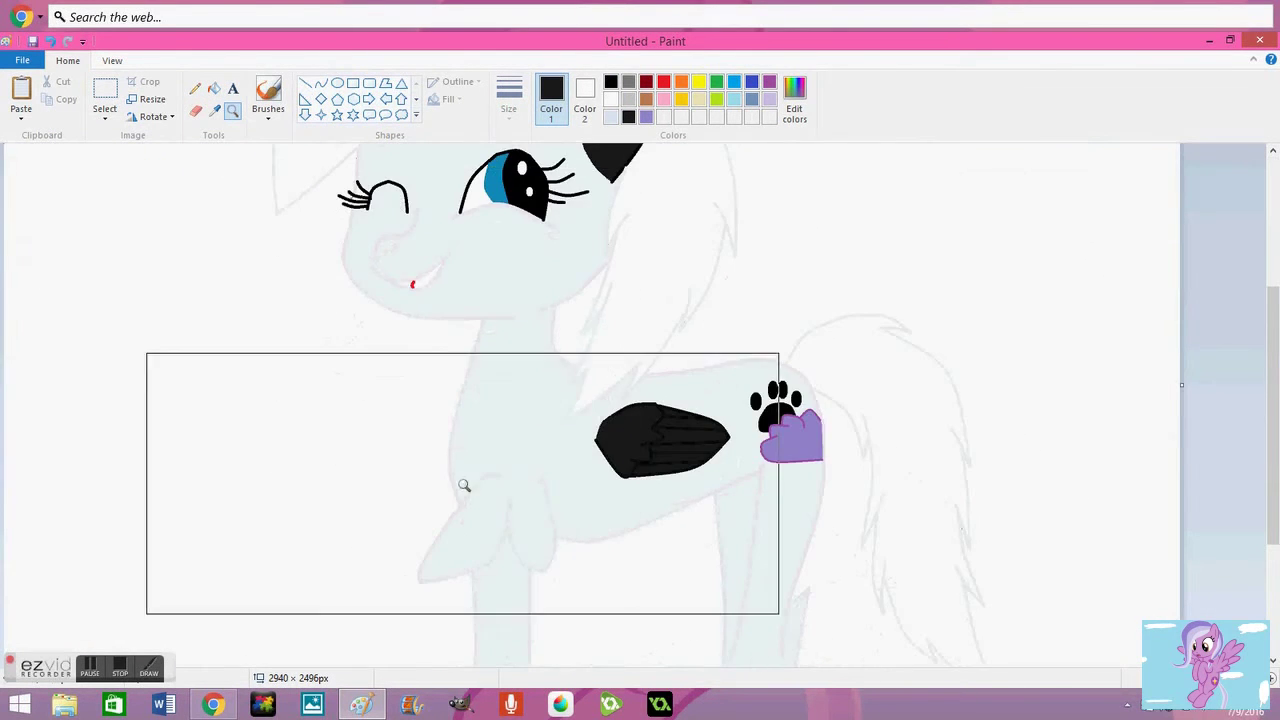
left_click(464, 485)
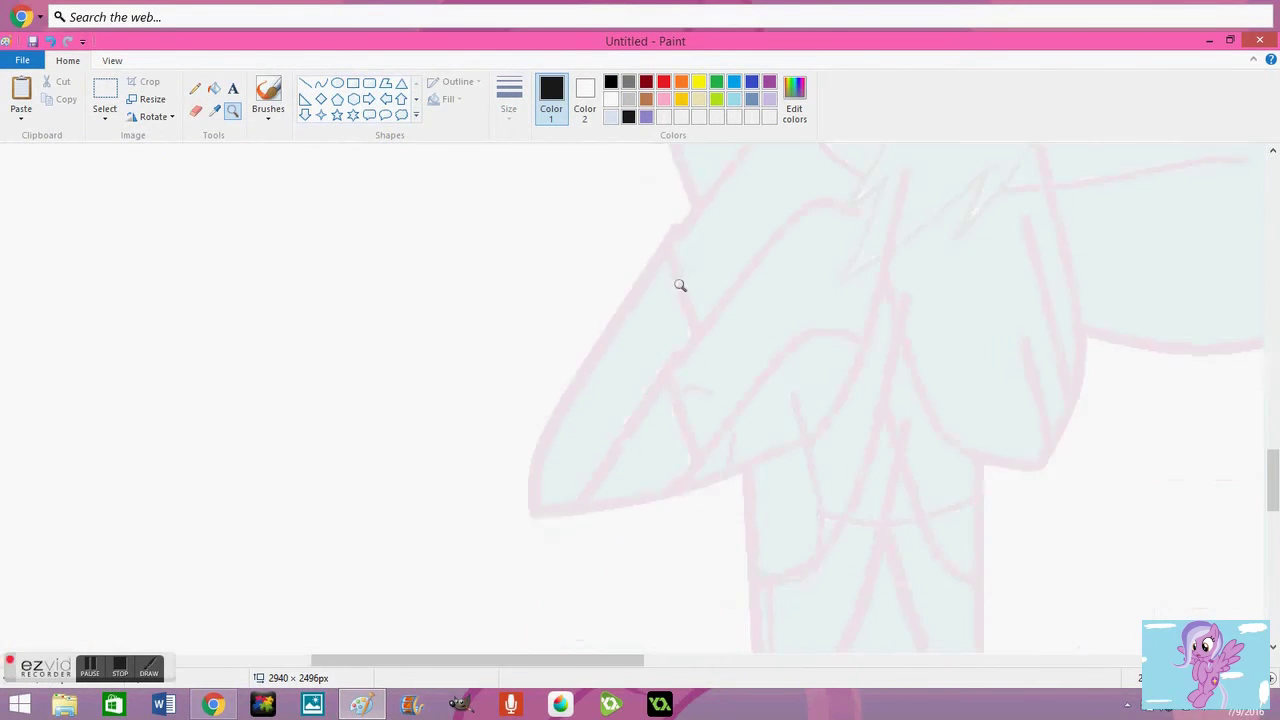
left_click(195, 88)
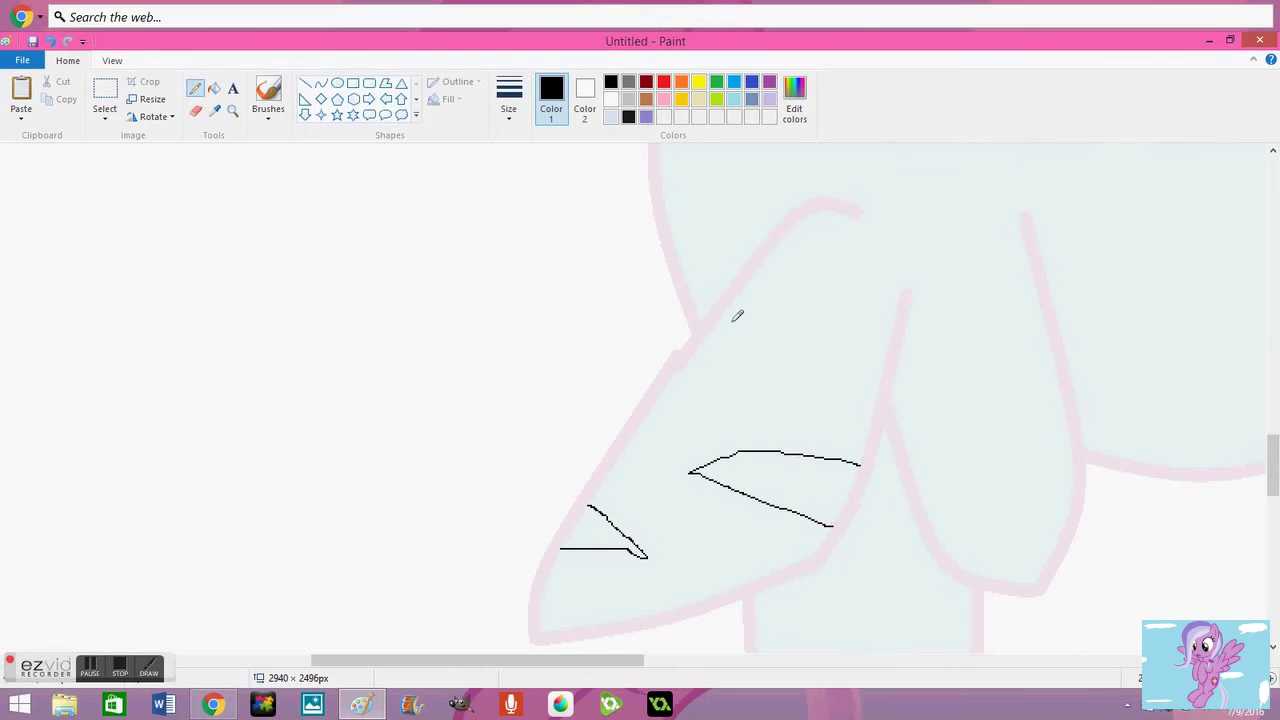
scroll(890, 307, "up", 2)
scroll(771, 329, "down", 6)
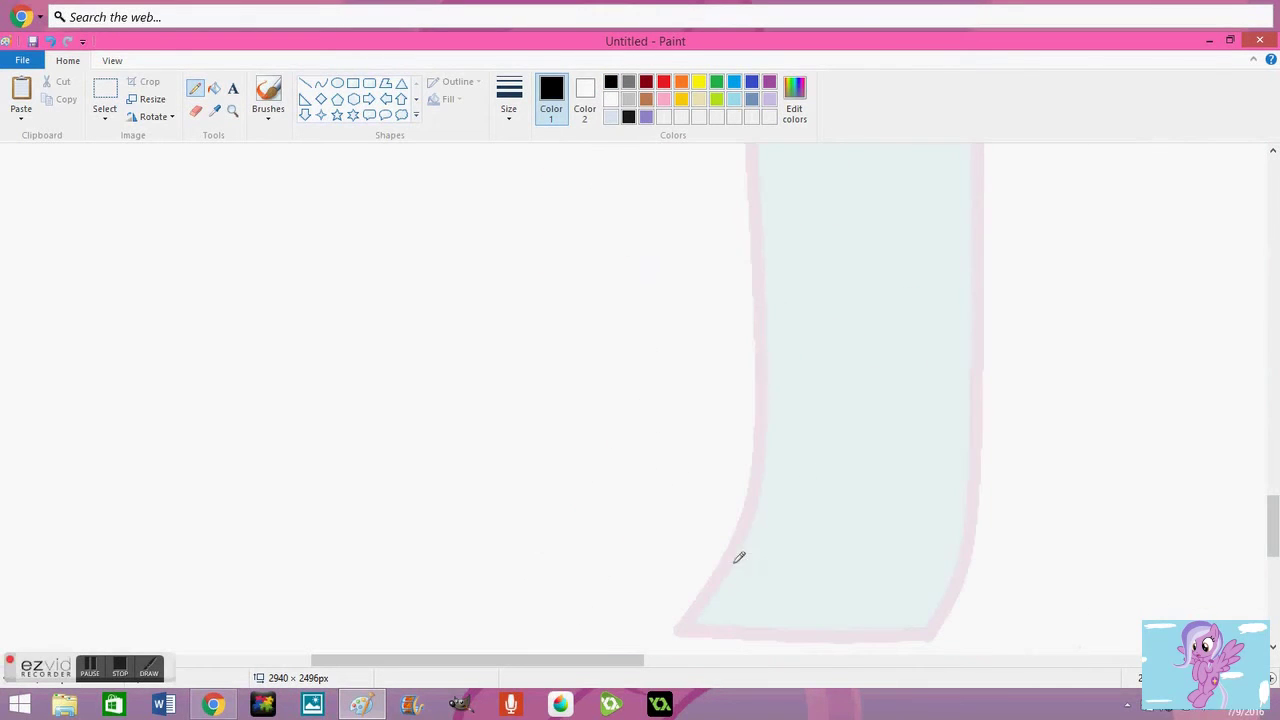
scroll(767, 477, "up", 3)
key("ctrl+z")
left_click_drag(971, 454, 955, 453)
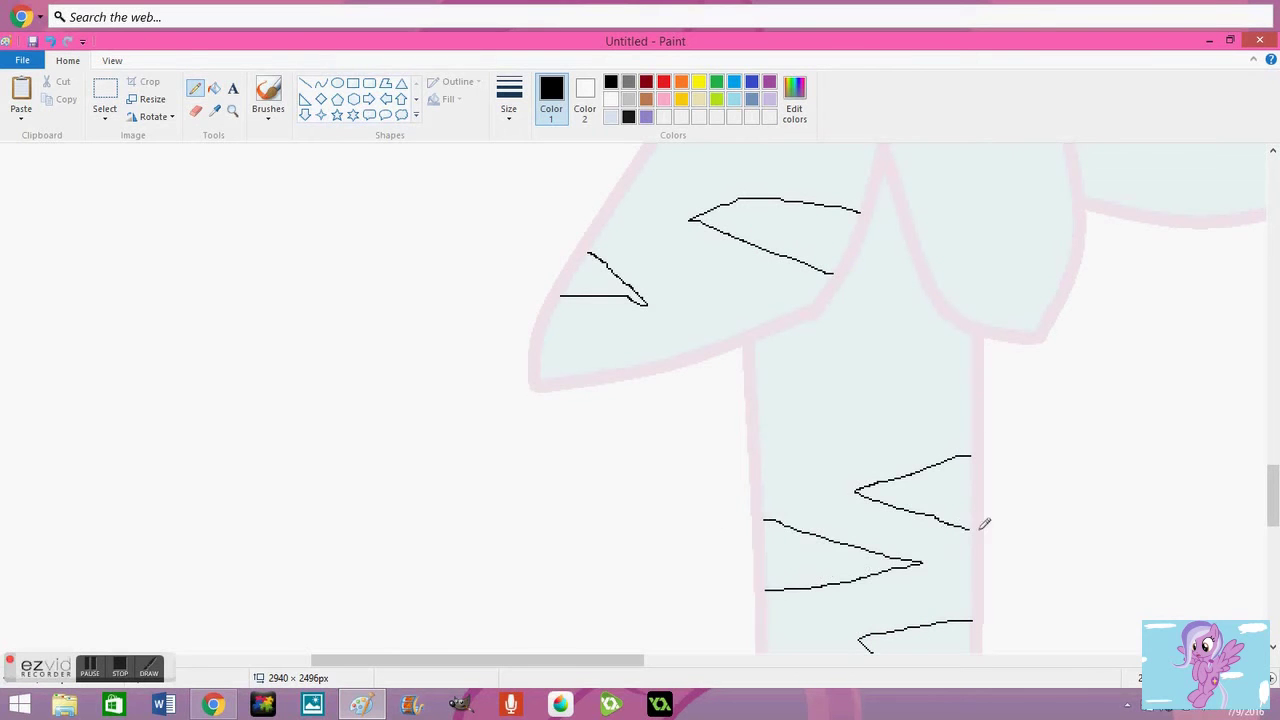
scroll(984, 523, "up", 4)
left_click(214, 88)
scroll(855, 523, "down", 6)
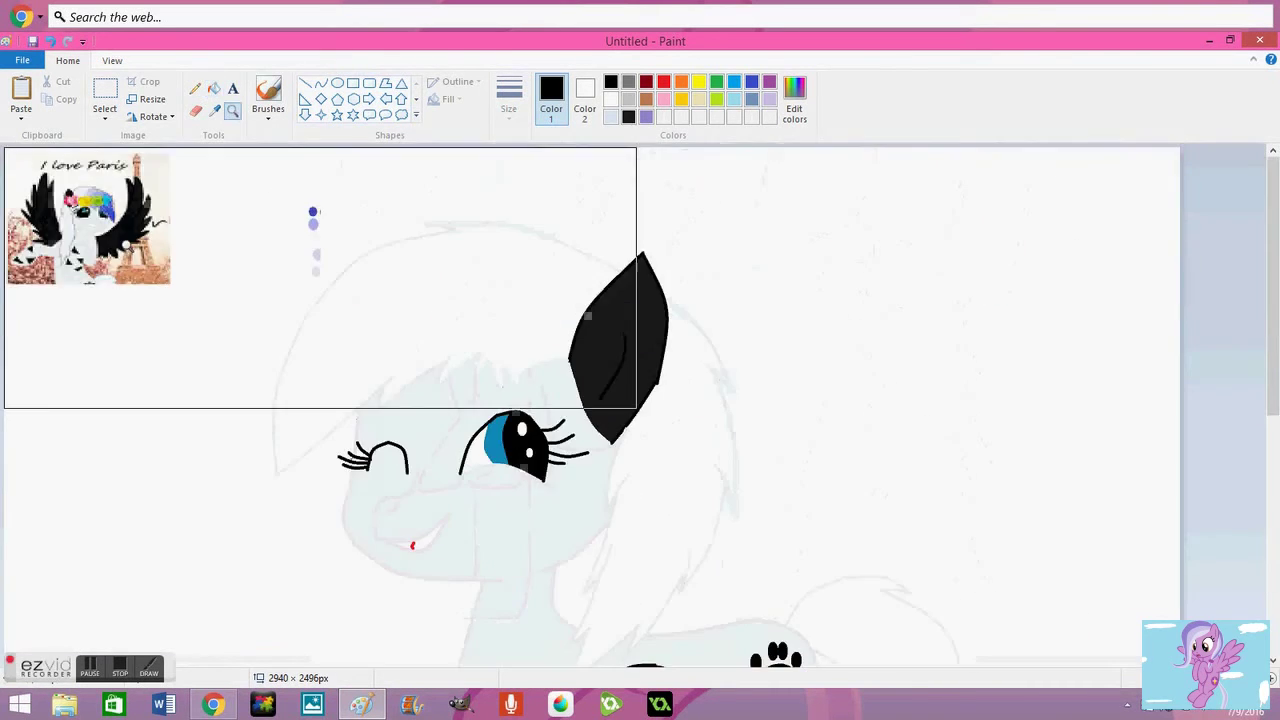
Check the reference pony in the browser video, return to Paint and colour the hind legs grey with dark grey outlines.
key("Escape")
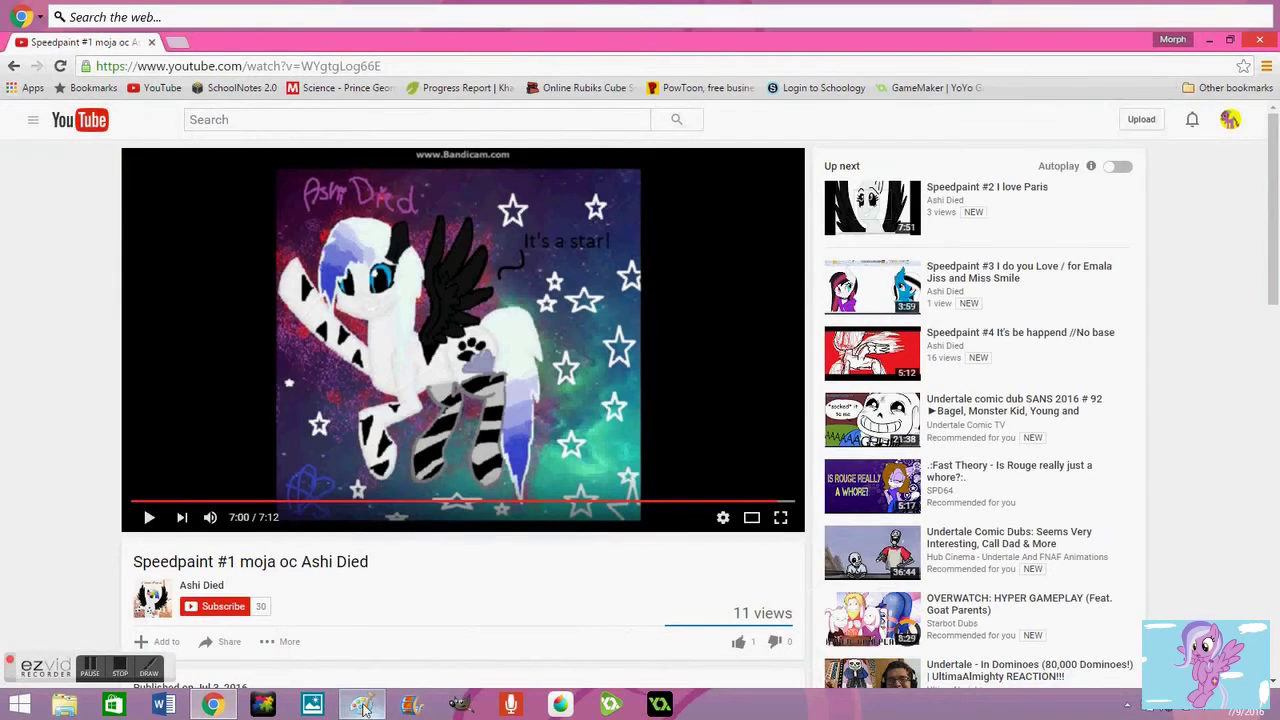
left_click(363, 708)
left_click(232, 110)
left_click(215, 310)
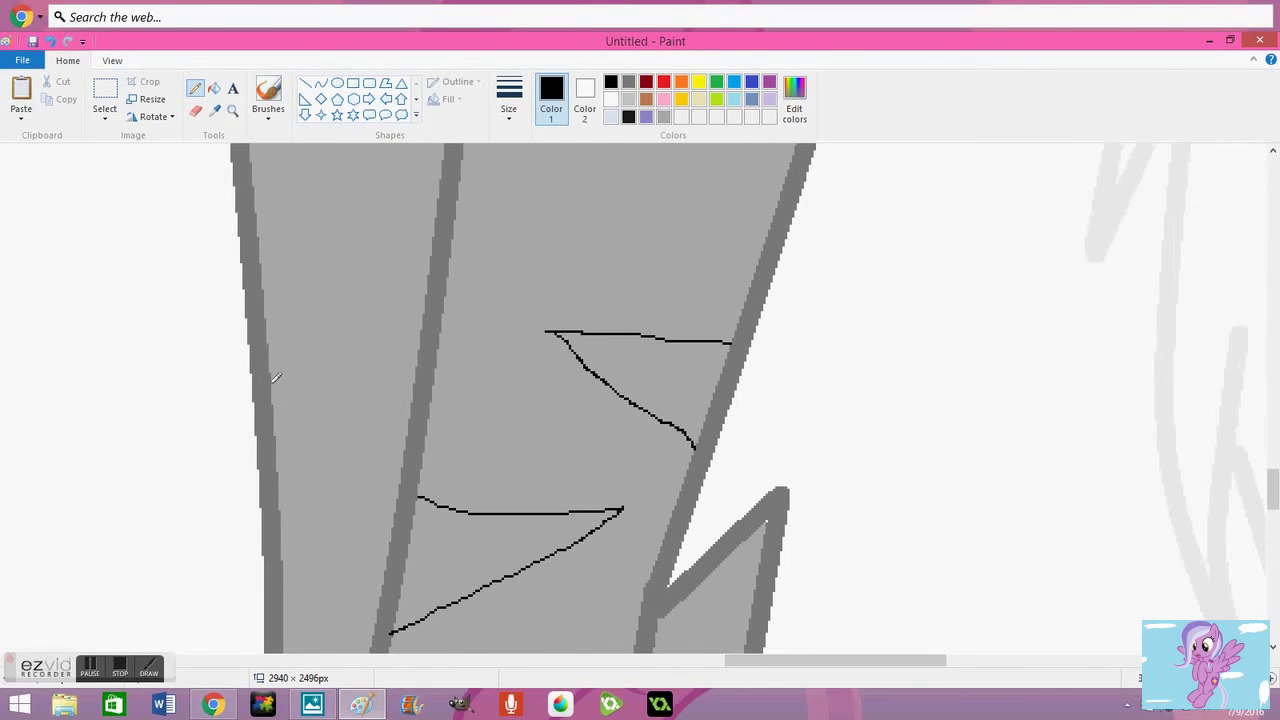
Outline pointed stripes across the grey hind legs with the Pencil and fill them black.
left_click_drag(336, 512, 400, 500)
scroll(380, 333, "down", 3)
left_click_drag(433, 480, 395, 488)
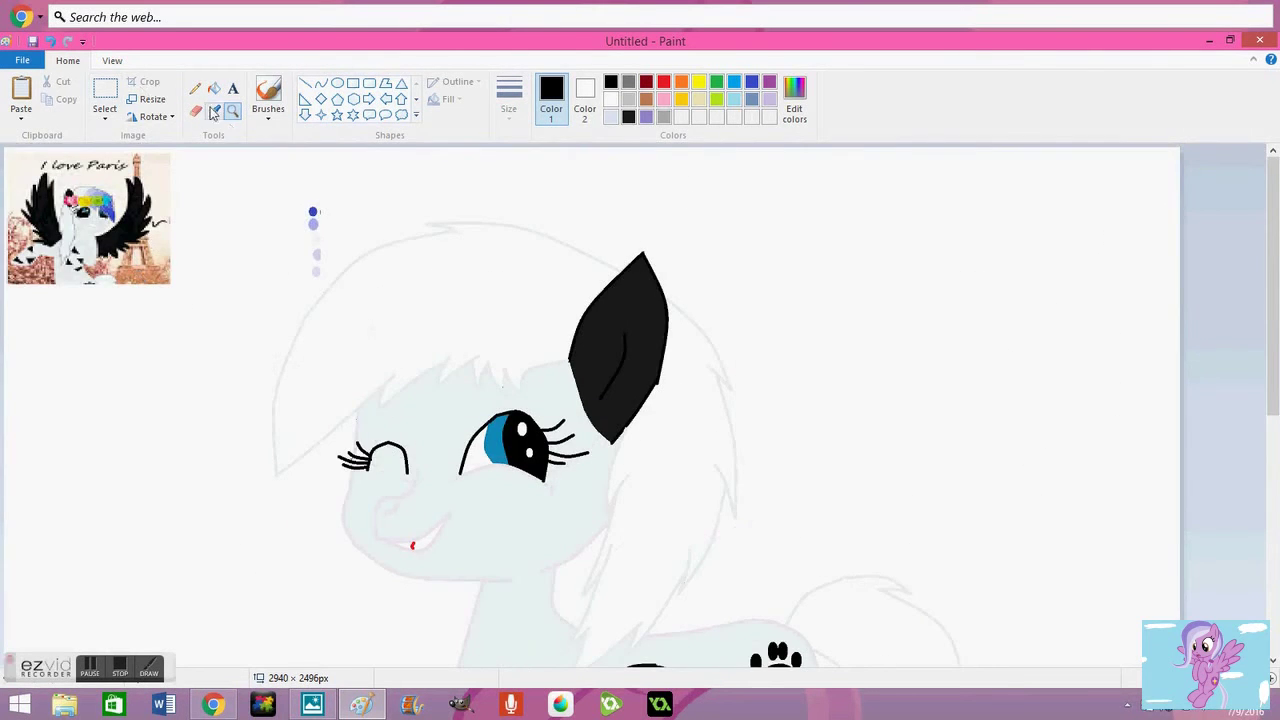
Divide the front mane into bands with Pencil lines in the sampled periwinkle and pale blue swatch colours.
left_click(218, 110)
left_click(313, 224)
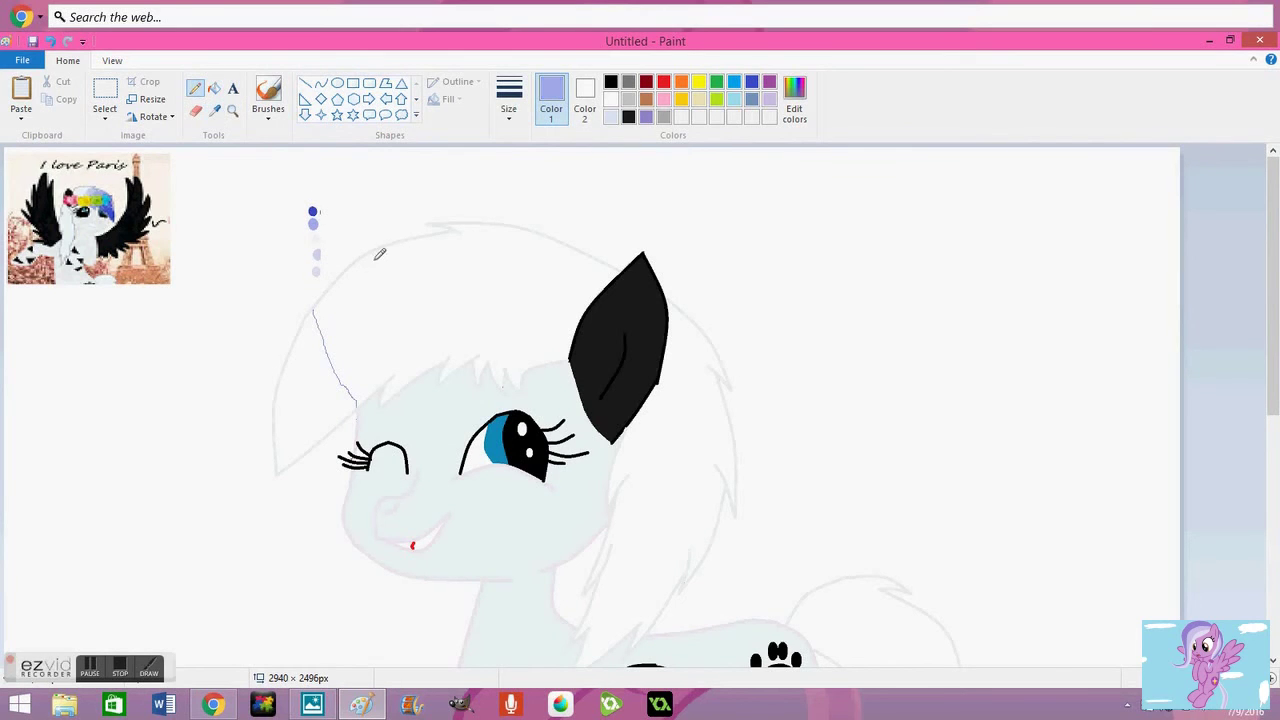
left_click(218, 110)
left_click(316, 255)
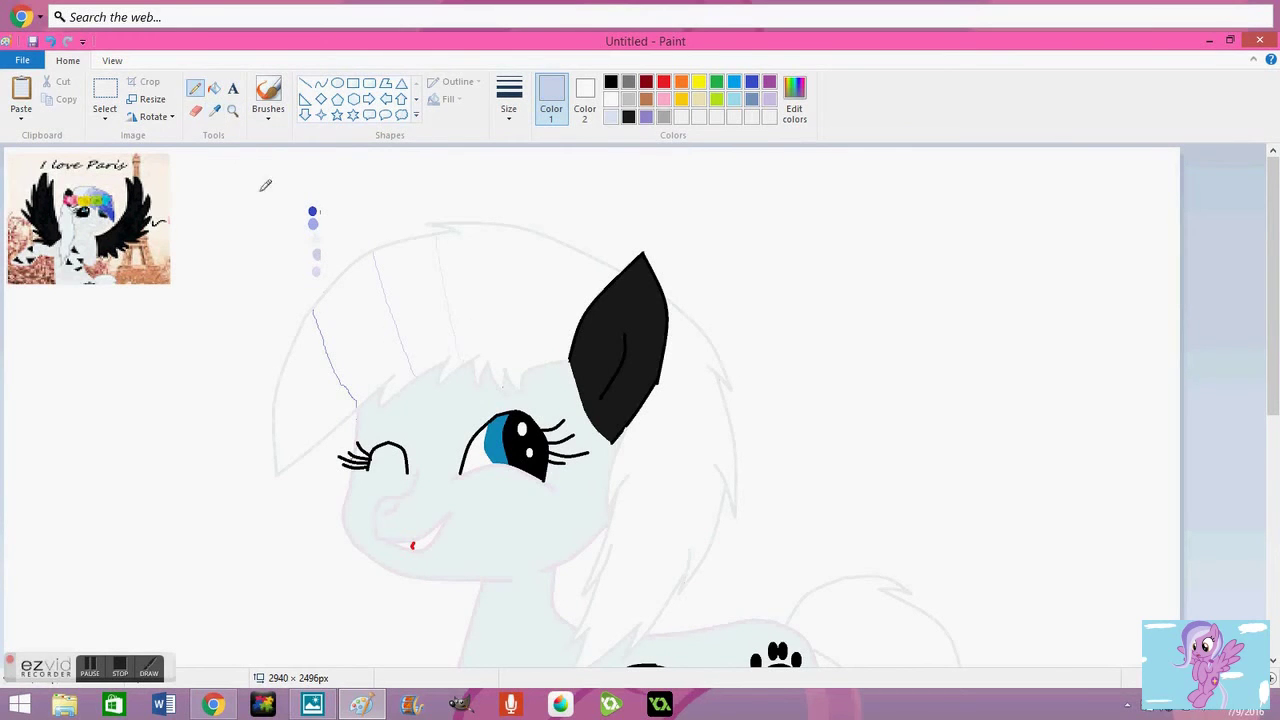
Fill the foremost mane band with dark blue and the band behind it with periwinkle.
left_click(232, 110)
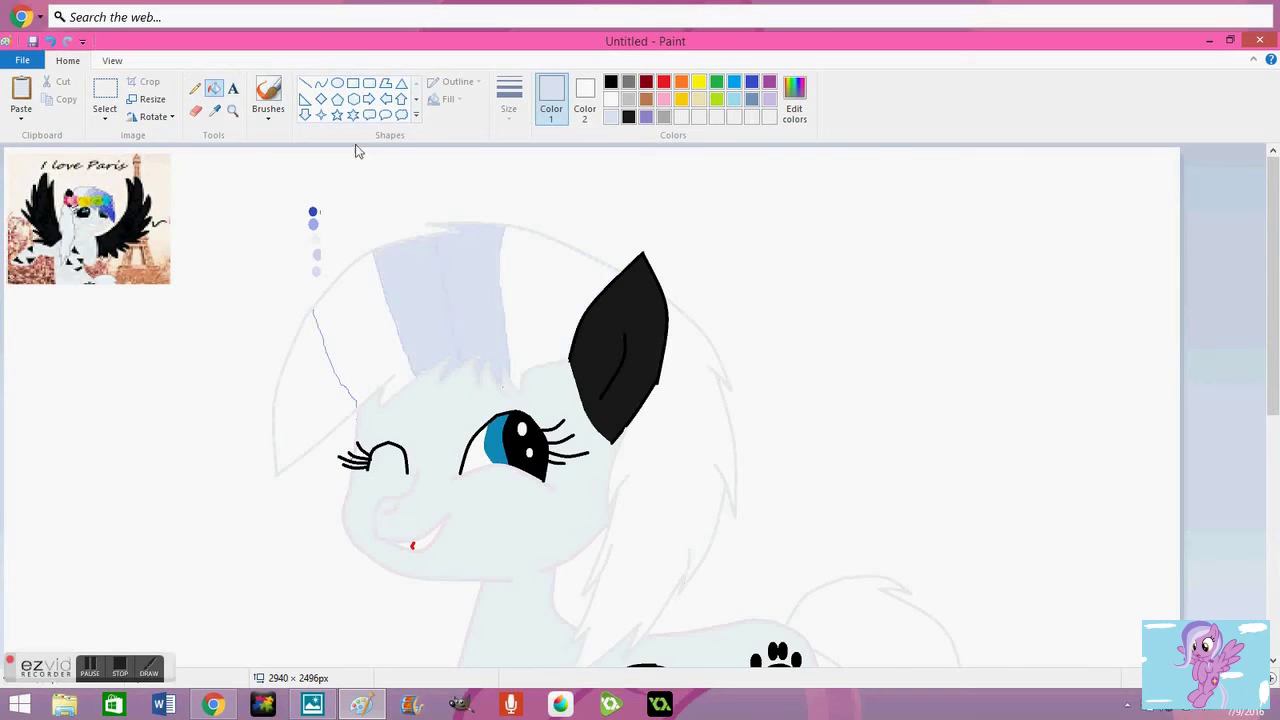
left_click(380, 306)
scroll(443, 337, "down", 4)
left_click(214, 88)
scroll(443, 337, "up", 3)
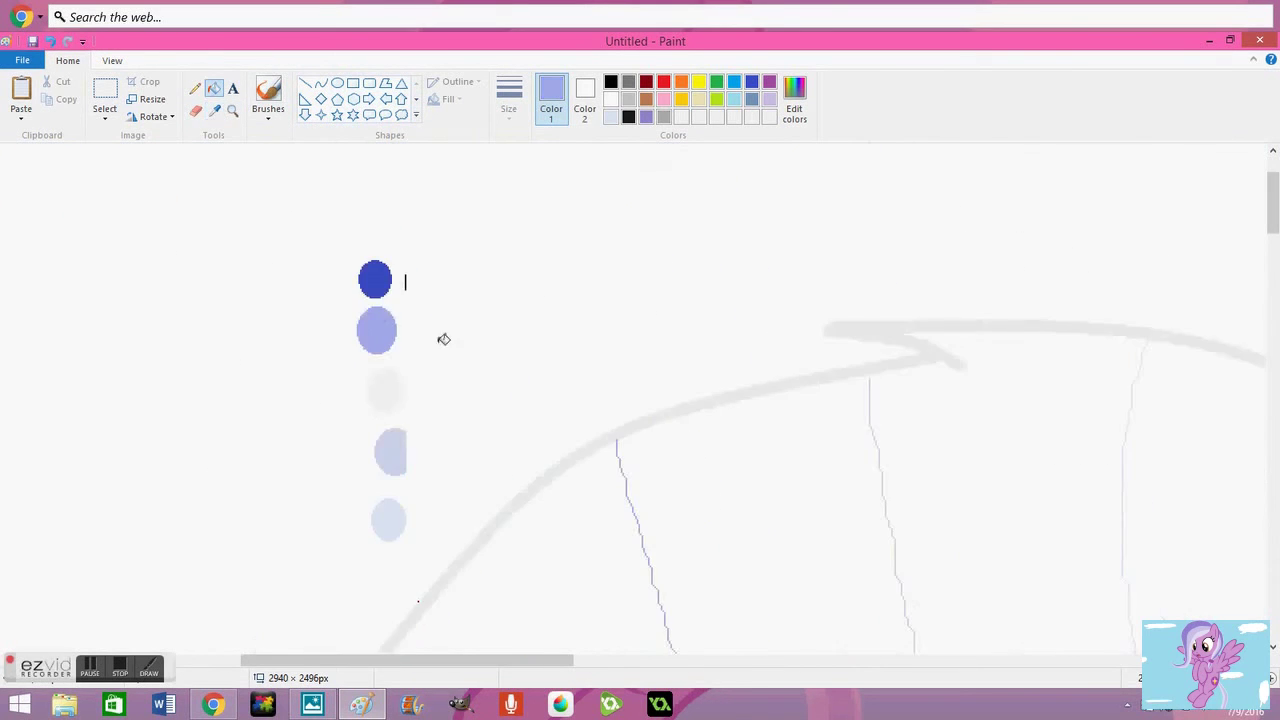
scroll(443, 337, "down", 1)
left_click(585, 450)
scroll(762, 386, "up", 1)
scroll(877, 363, "down", 4)
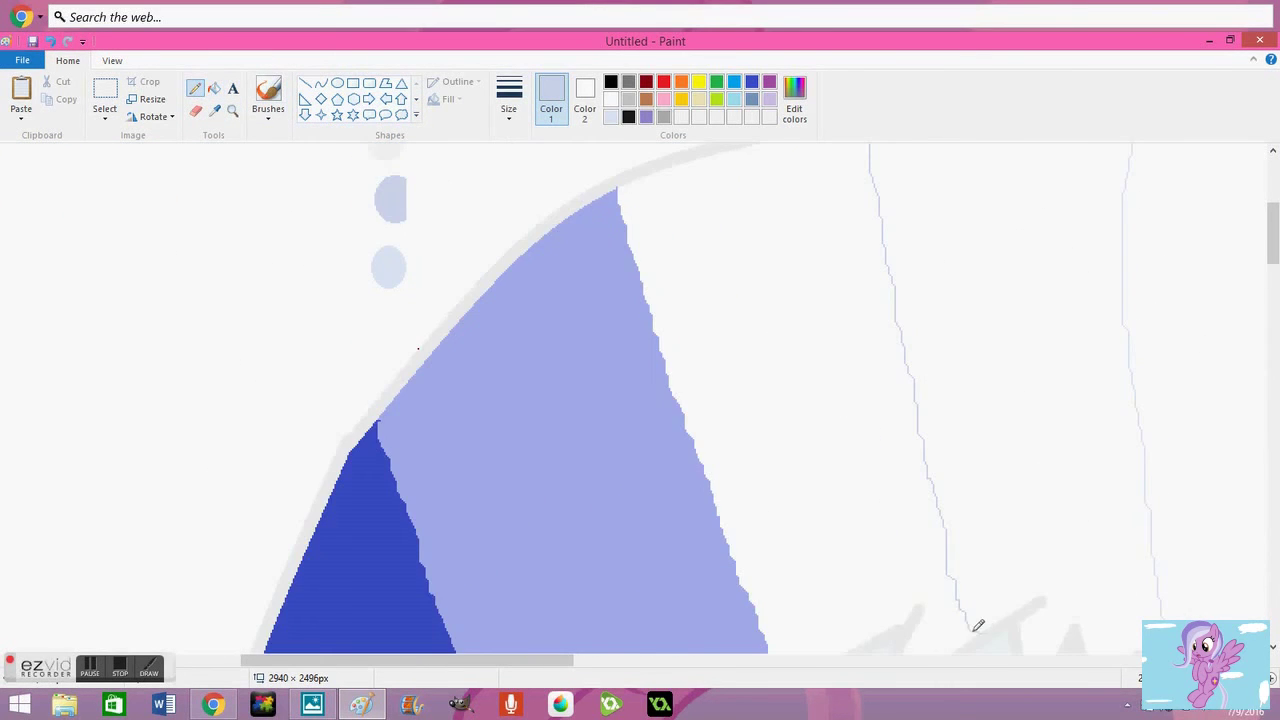
Close the gap in the pale dividing line and fill the remaining mane areas with the two pale blues and light grey.
left_click(960, 600)
scroll(960, 600, "up", 2)
left_click(1092, 389)
scroll(367, 255, "down", 3)
scroll(823, 423, "down", 3)
scroll(823, 423, "up", 3)
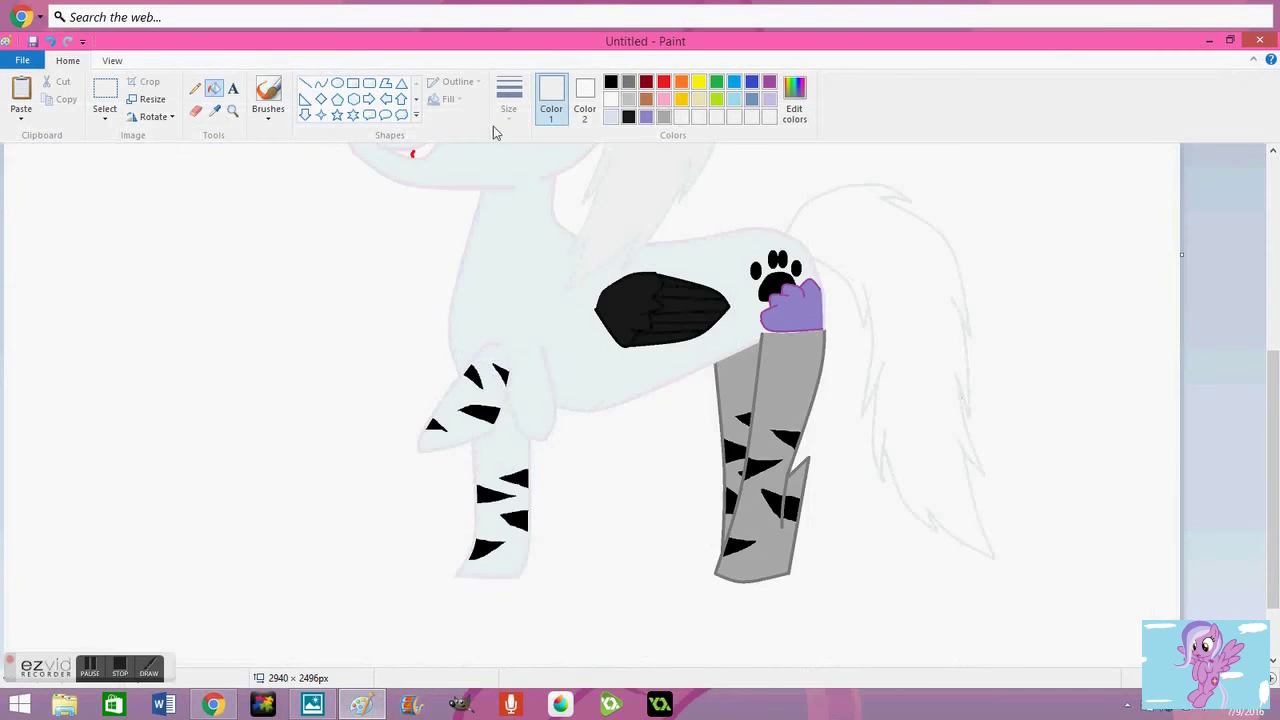
Select the column of mane colour swatches and move it across the canvas to beside the tail.
left_click(232, 110)
left_click(760, 300)
scroll(626, 314, "up", 5)
scroll(626, 314, "left", 10)
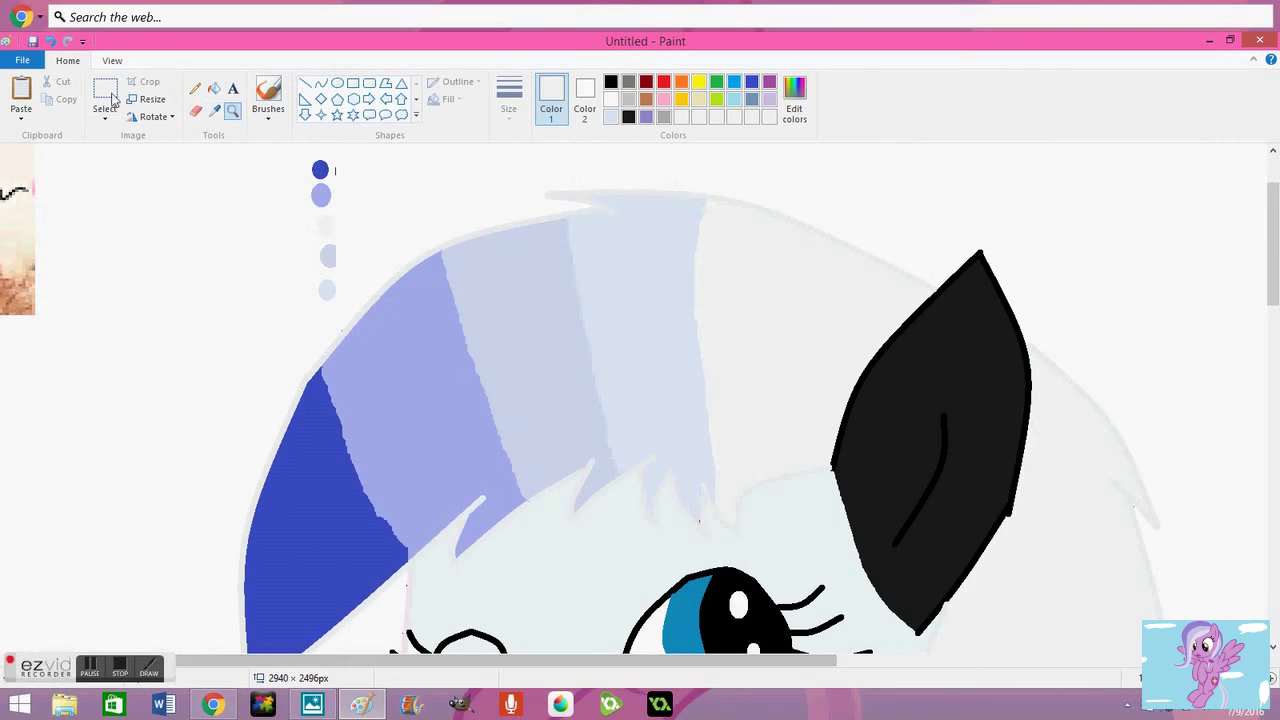
left_click(104, 100)
left_click_drag(300, 145, 343, 300)
left_click_drag(326, 232, 1148, 363)
Divide the tail with Pencil lines and fill its bands from light grey through pale blues and periwinkle to a dark blue tip.
scroll(614, 400, "down", 5)
left_click_drag(614, 662, 1060, 660)
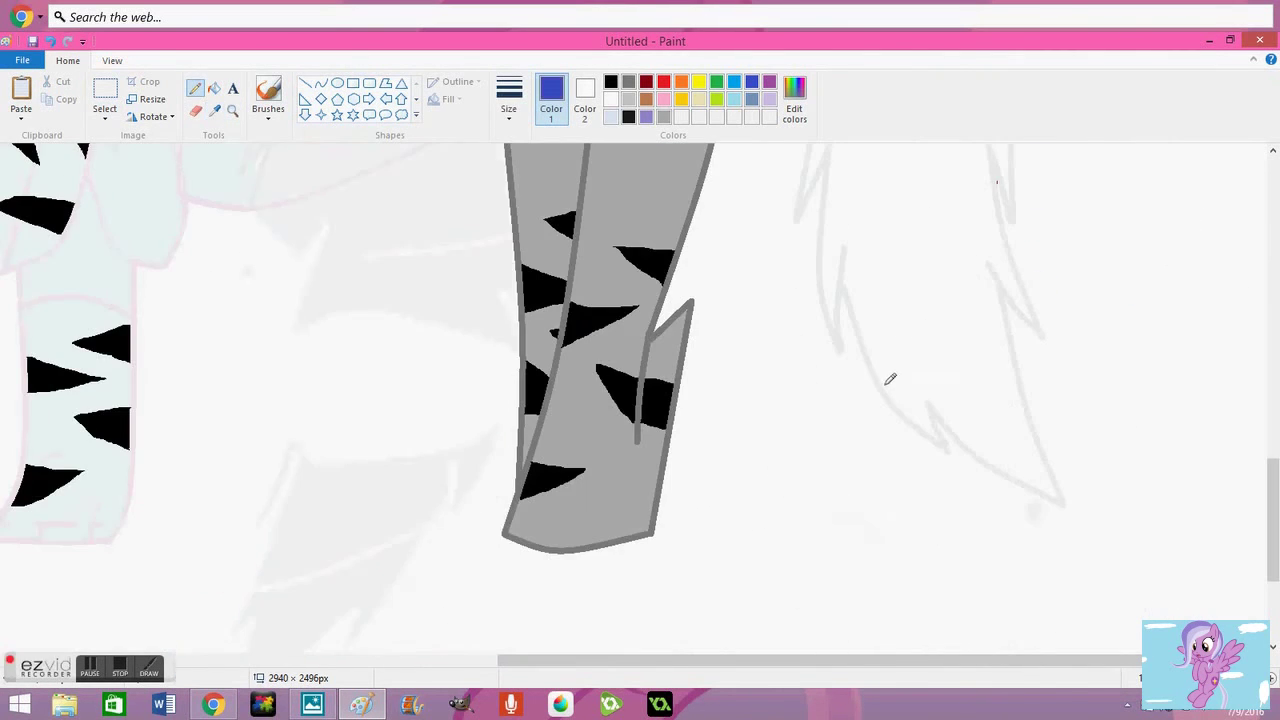
left_click_drag(880, 380, 1012, 360)
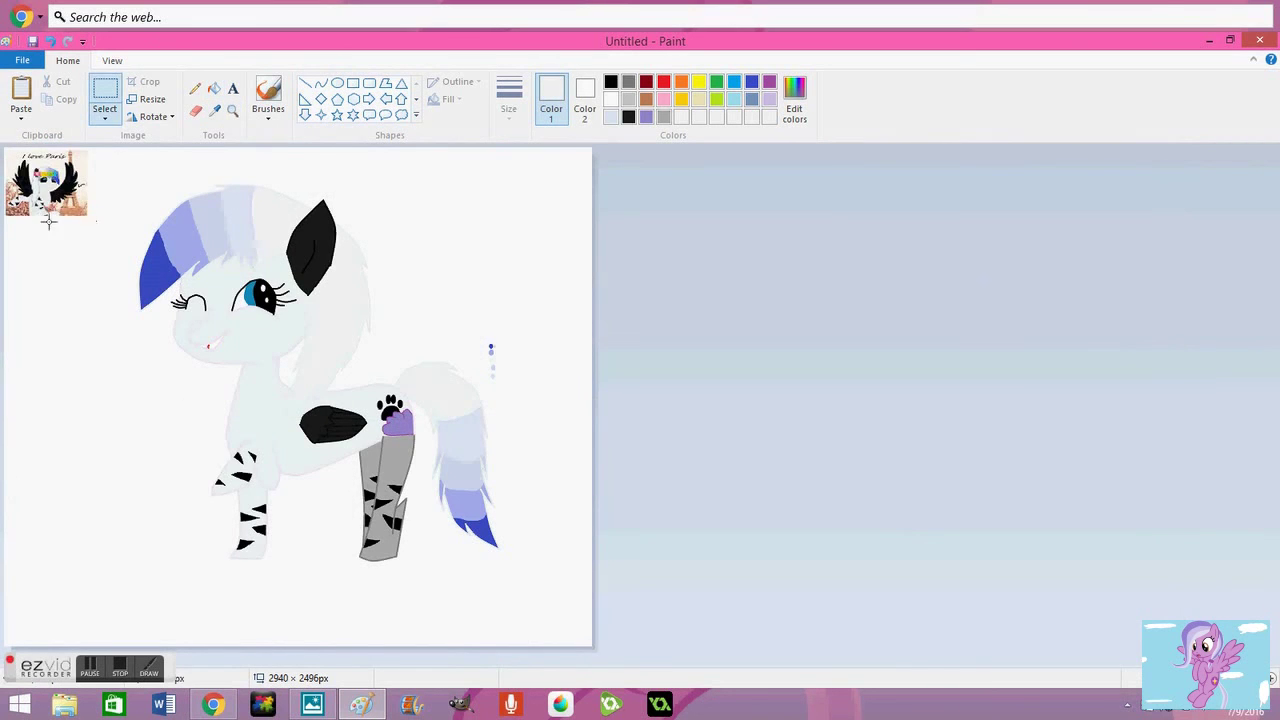
Delete the reference picture from the canvas.
key("Delete")
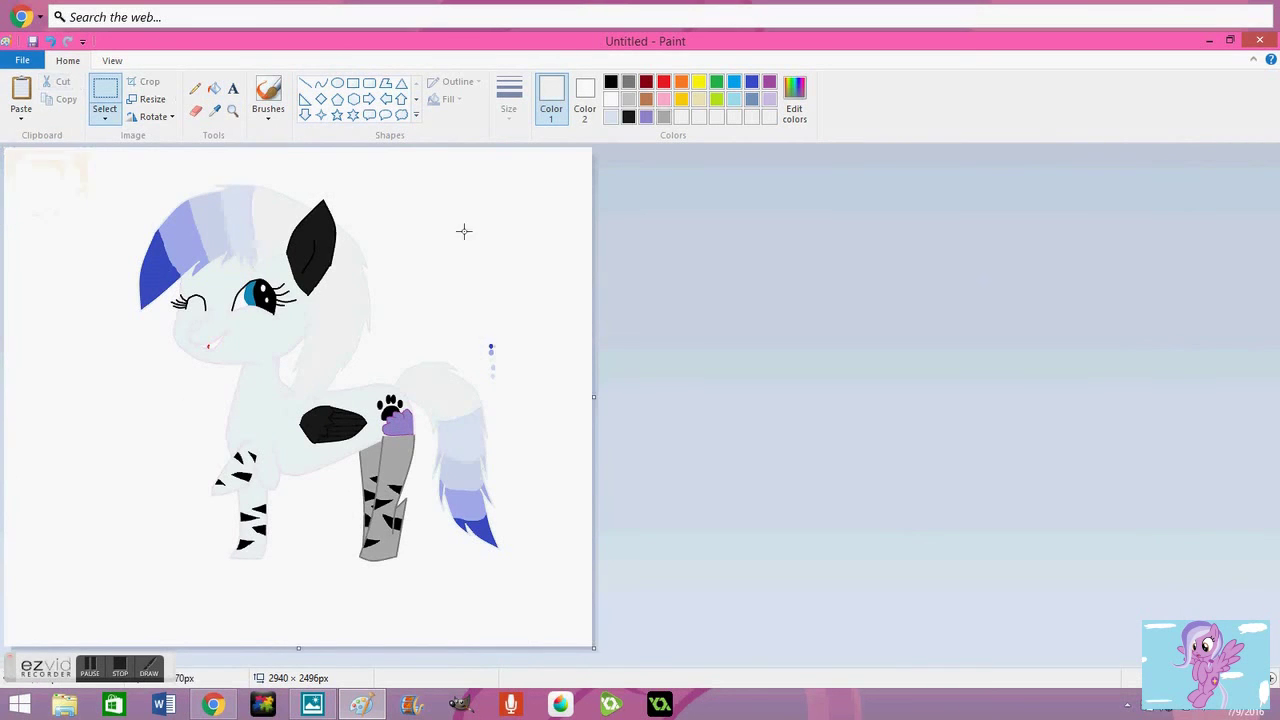